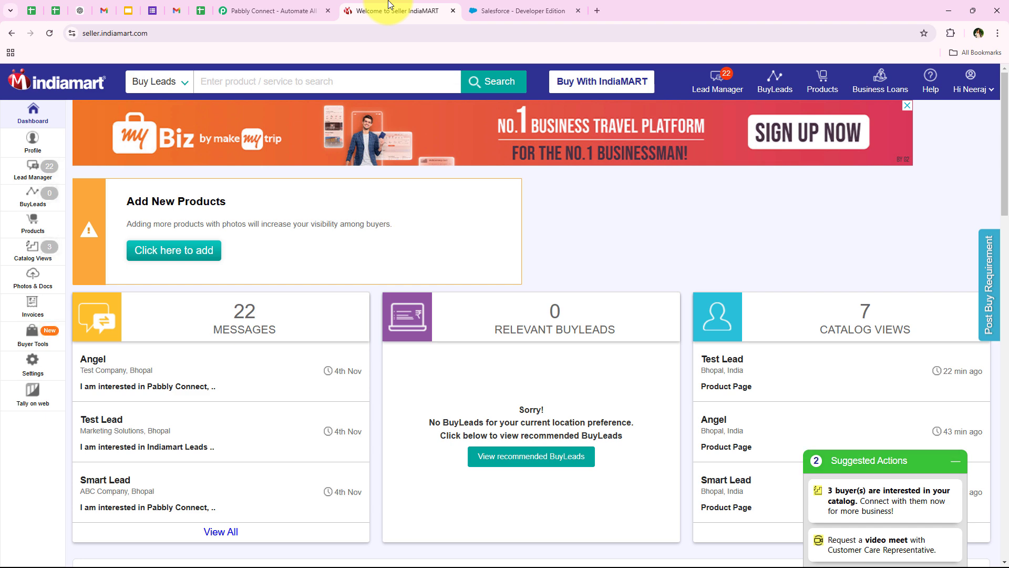
- Glance over the Salesforce home page and IndiaMART dashboard, then move to the Pabbly Connect website
{"action": "left_click", "coordinate": [477, 11]}
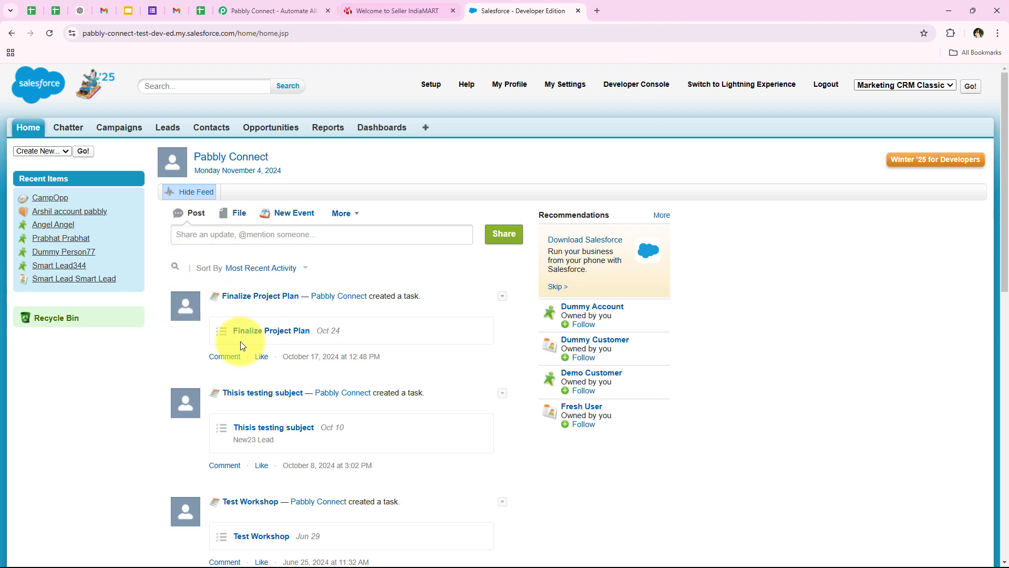
{"action": "left_click", "coordinate": [391, 10]}
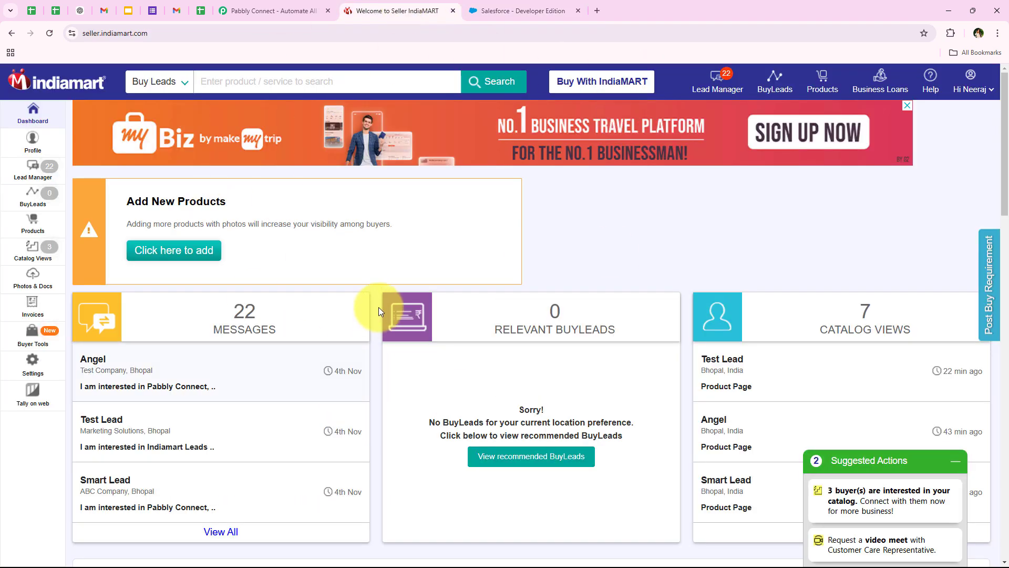
{"action": "left_click", "coordinate": [546, 9]}
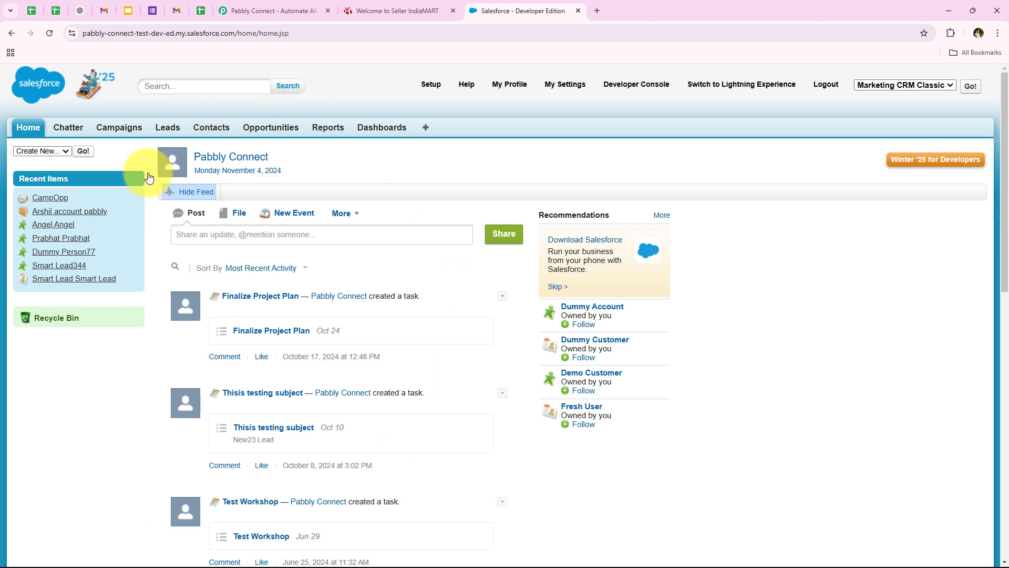
{"action": "left_click", "coordinate": [431, 8]}
{"action": "left_click", "coordinate": [484, 9]}
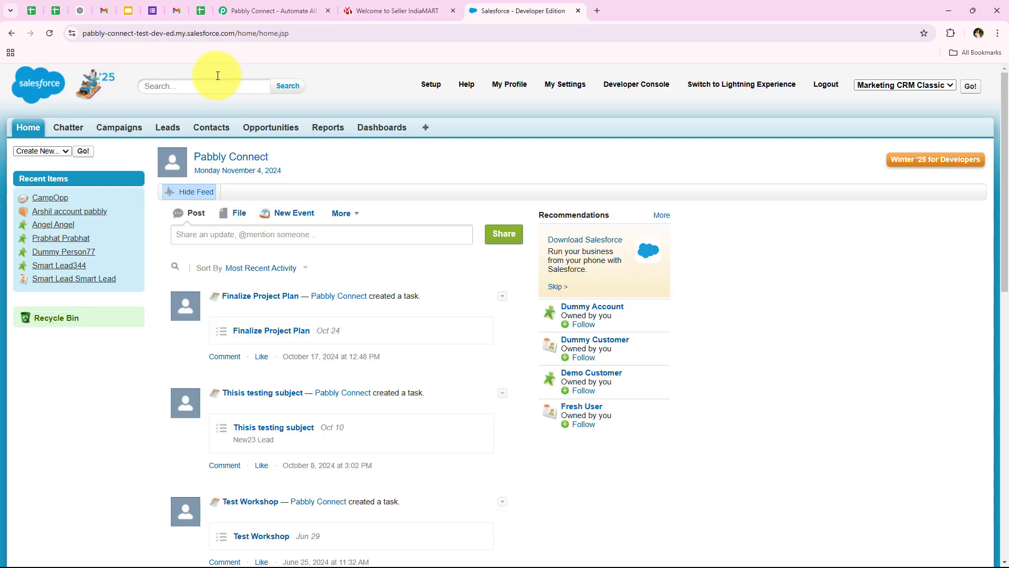
{"action": "left_click", "coordinate": [269, 11]}
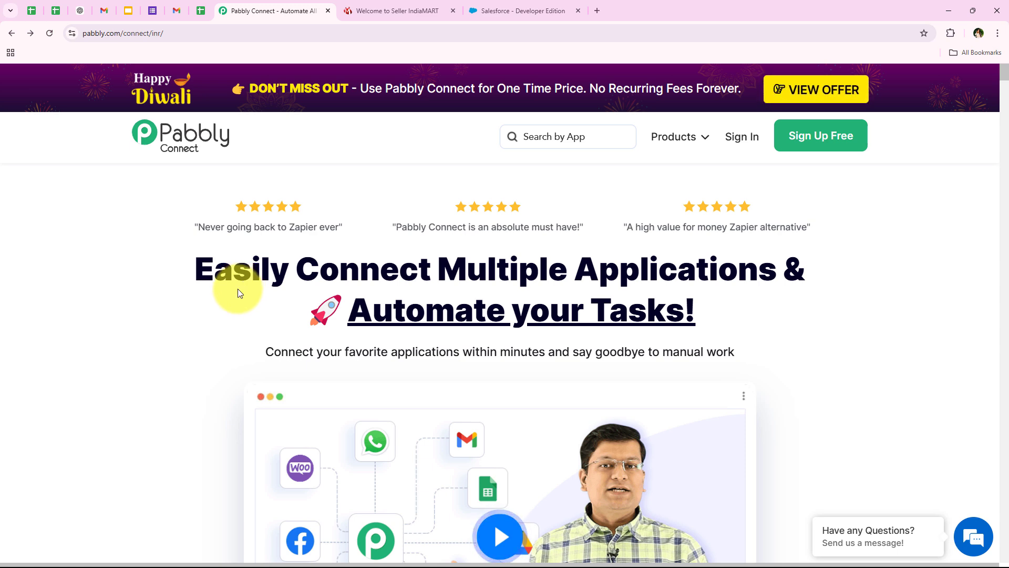
- Use Sign Up Free to reach All Pabbly Apps and launch Pabbly Connect via Access Now
{"action": "left_click", "coordinate": [153, 34]}
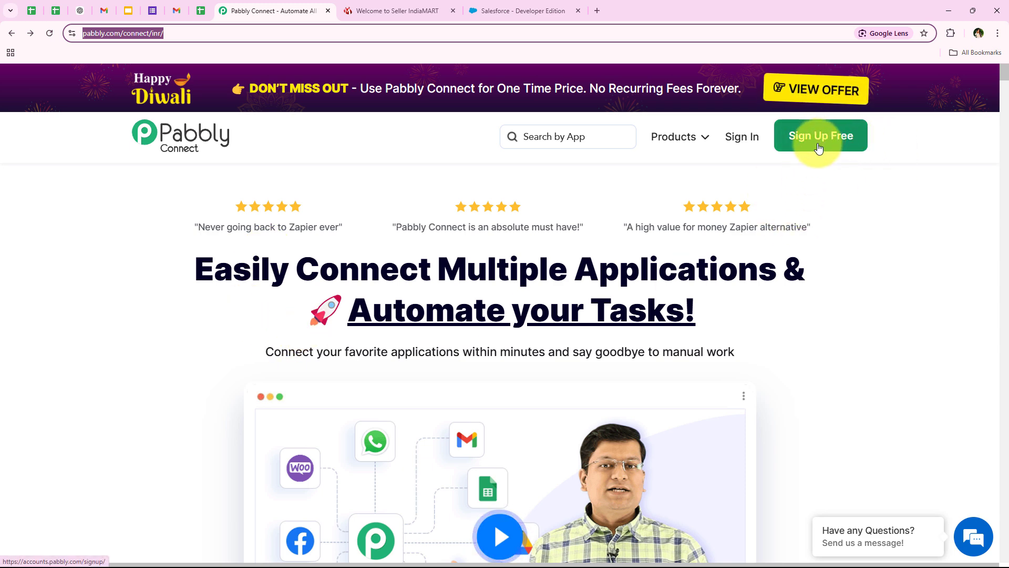
{"action": "left_click", "coordinate": [742, 138]}
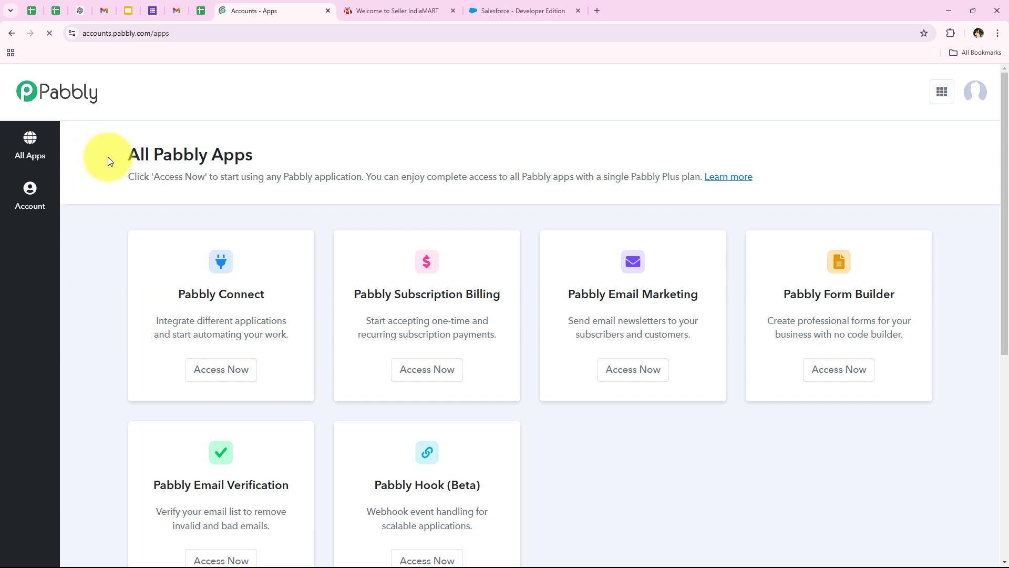
{"action": "left_click_drag", "start_coordinate": [108, 156], "coordinate": [272, 138]}
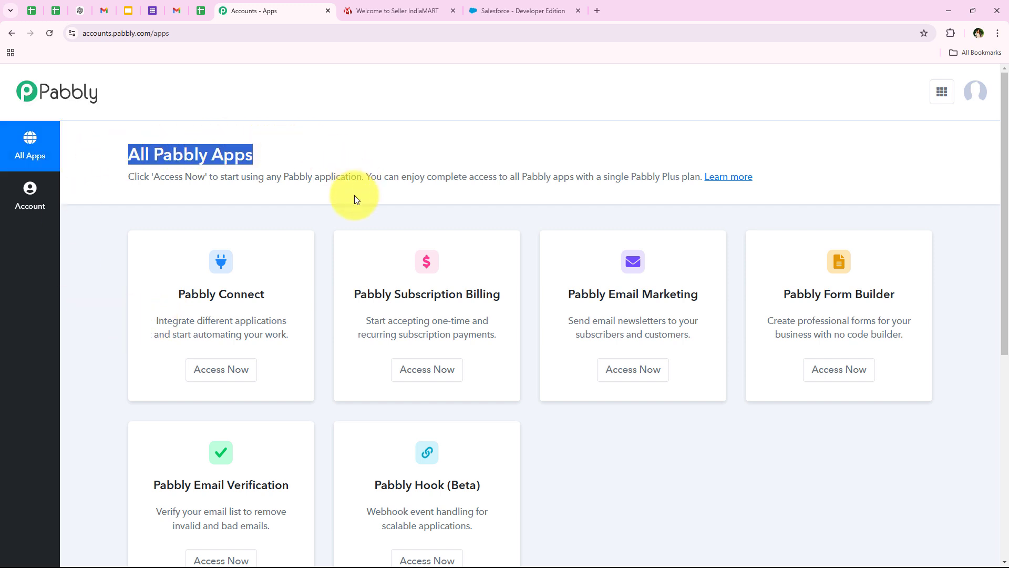
{"action": "scroll", "coordinate": [332, 320], "scroll_direction": "down", "scroll_amount": 1}
{"action": "scroll", "coordinate": [331, 320], "scroll_direction": "up", "scroll_amount": 1}
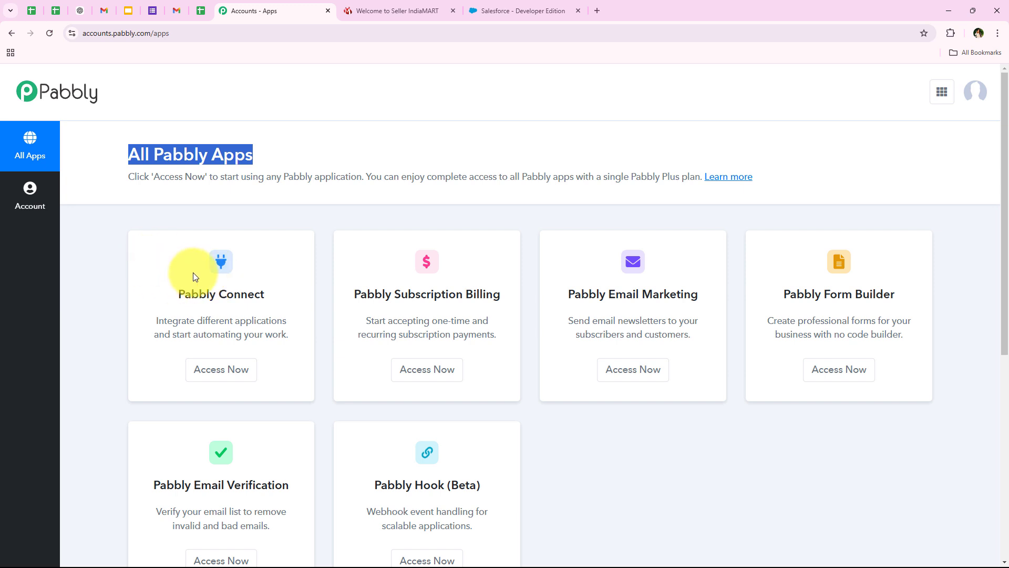
{"action": "left_click_drag", "start_coordinate": [162, 293], "coordinate": [289, 313]}
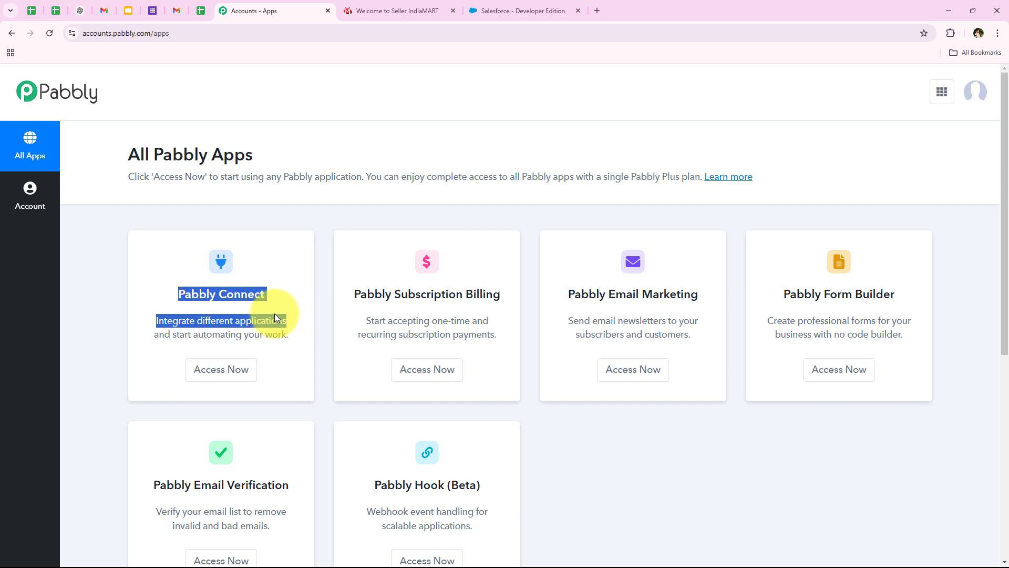
{"action": "left_click", "coordinate": [226, 368]}
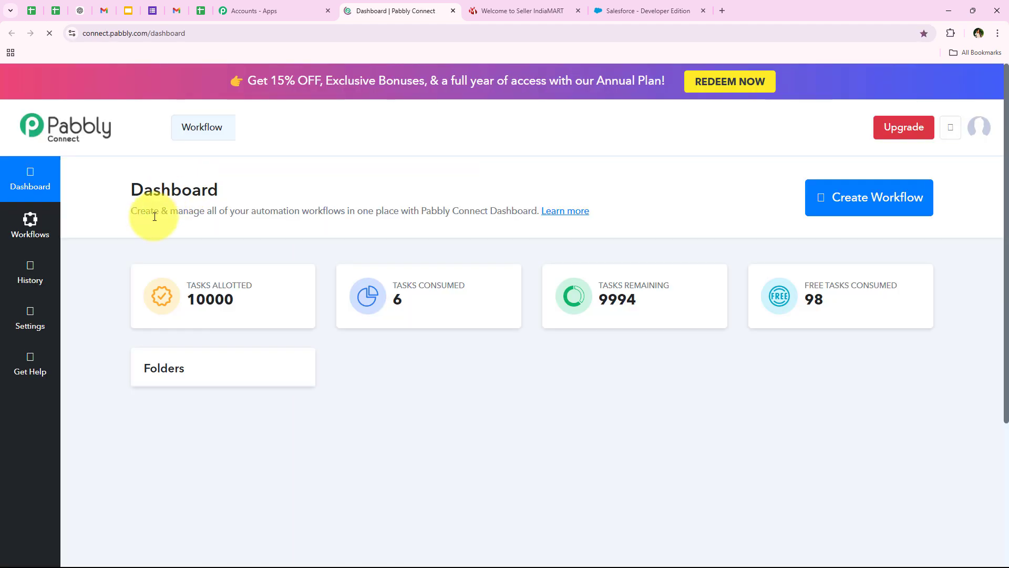
- Create a workflow in the Automations folder named for sending IndiaMART marble-and-stones leads to Salesforce
{"action": "left_click_drag", "start_coordinate": [131, 189], "coordinate": [235, 187]}
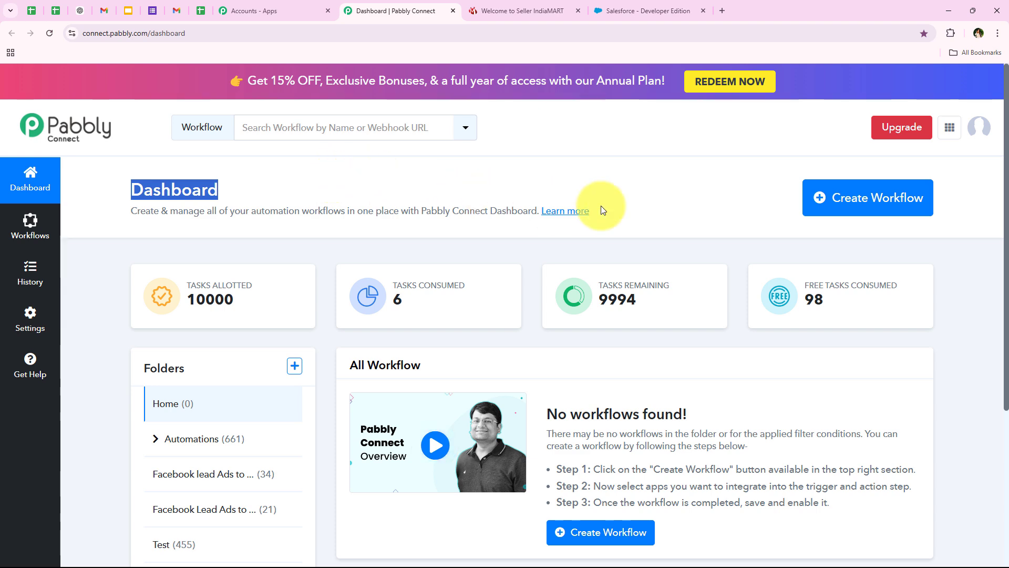
{"action": "left_click", "coordinate": [826, 203]}
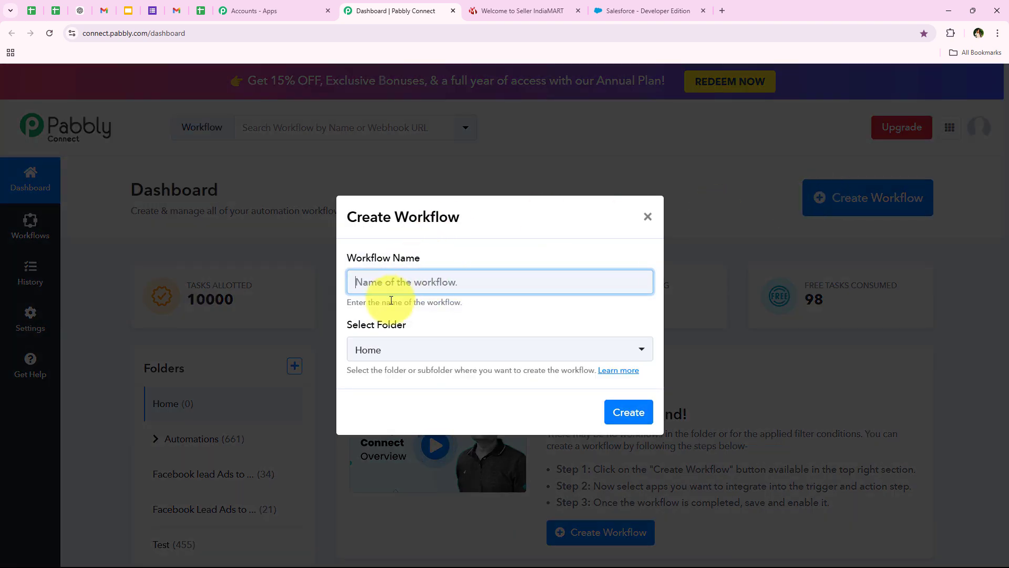
{"action": "left_click", "coordinate": [389, 354]}
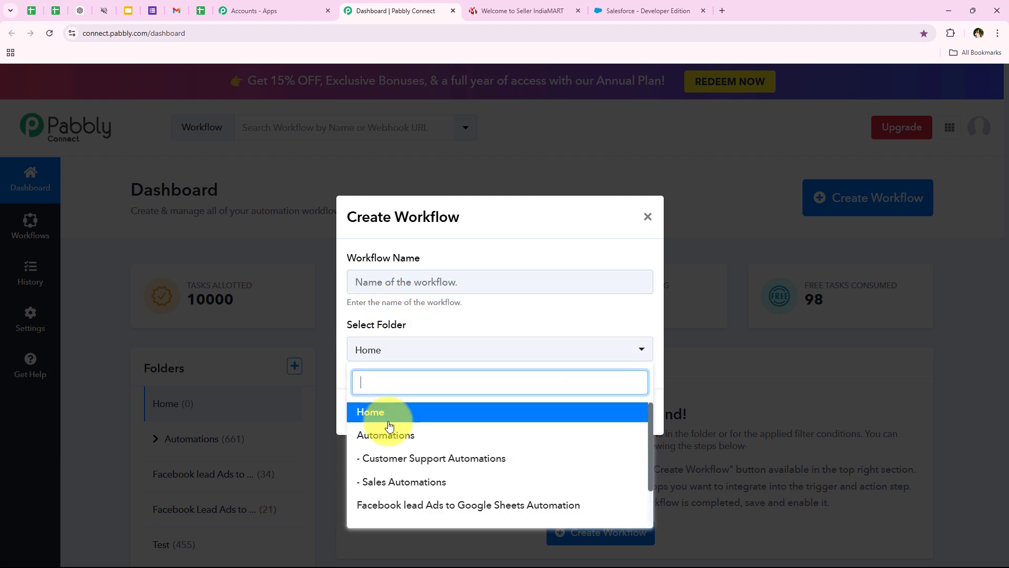
{"action": "left_click", "coordinate": [393, 437]}
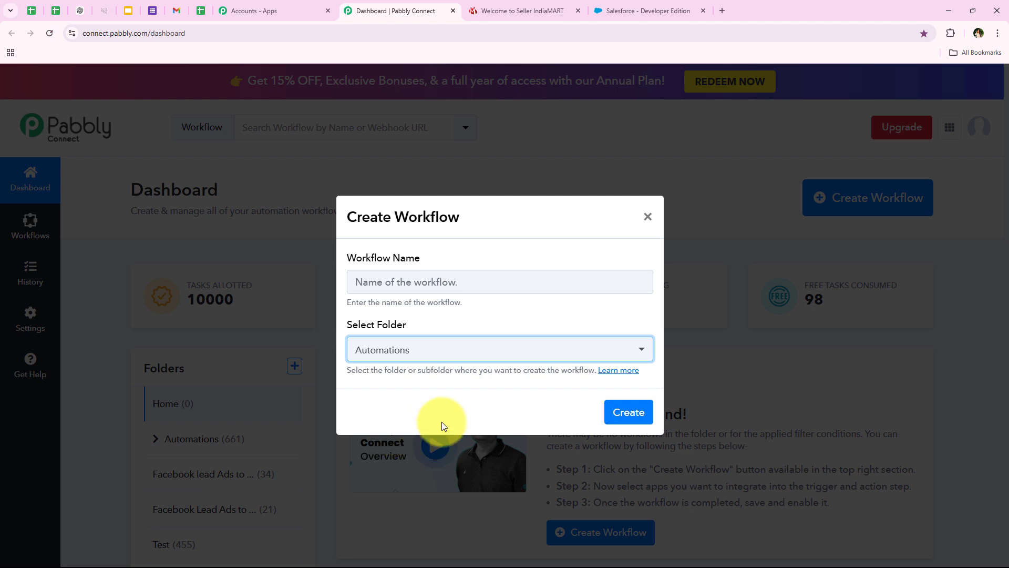
{"action": "left_click", "coordinate": [398, 275]}
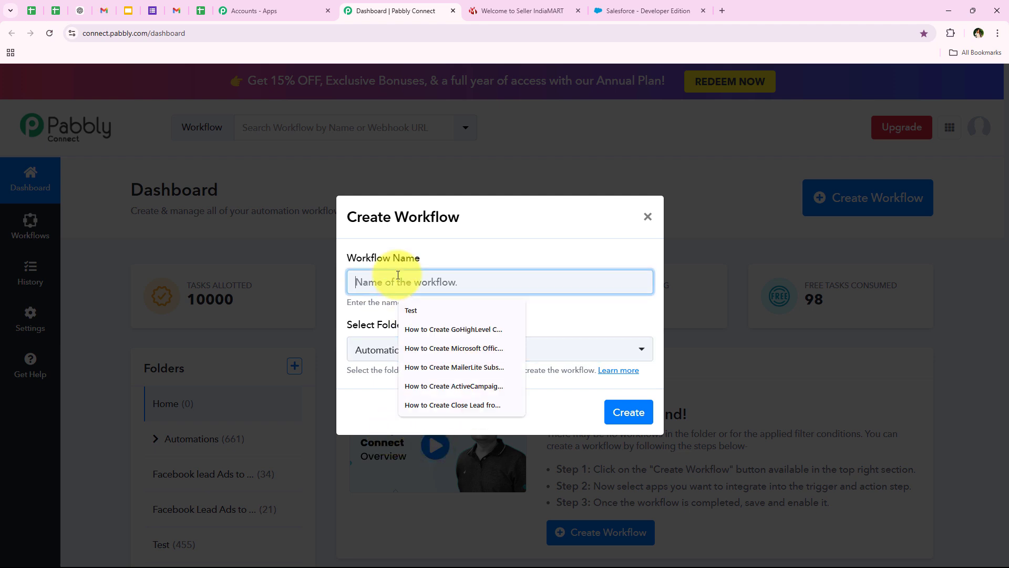
{"action": "key", "text": "ctrl+v"}
{"action": "left_click_drag", "start_coordinate": [501, 279], "coordinate": [645, 273]}
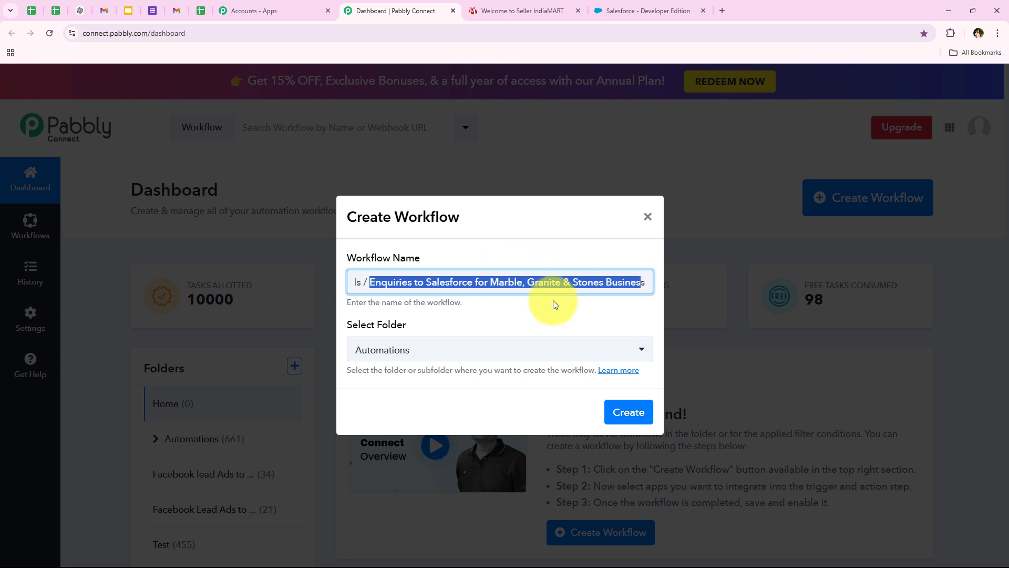
{"action": "left_click", "coordinate": [617, 314]}
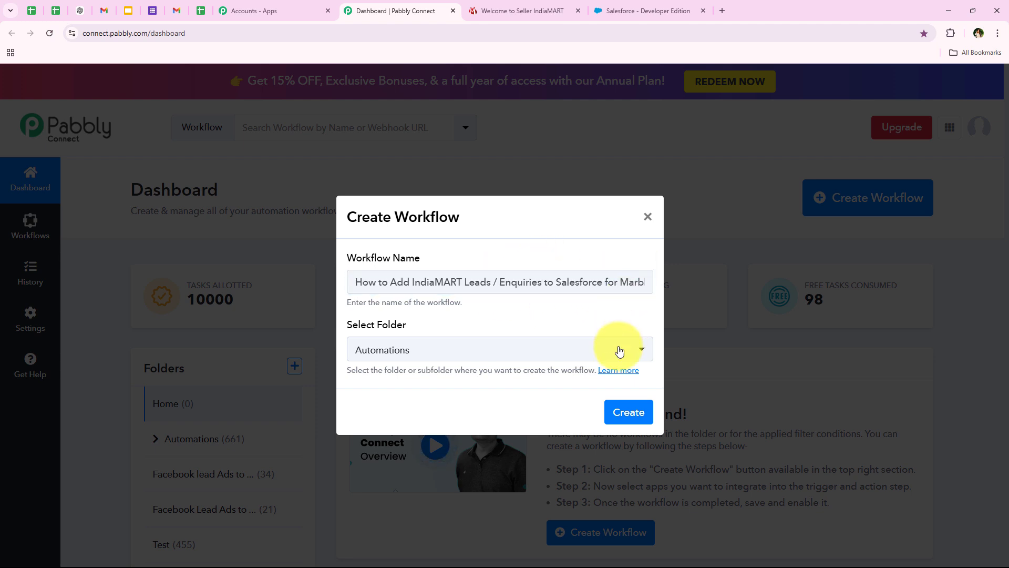
{"action": "left_click", "coordinate": [626, 414]}
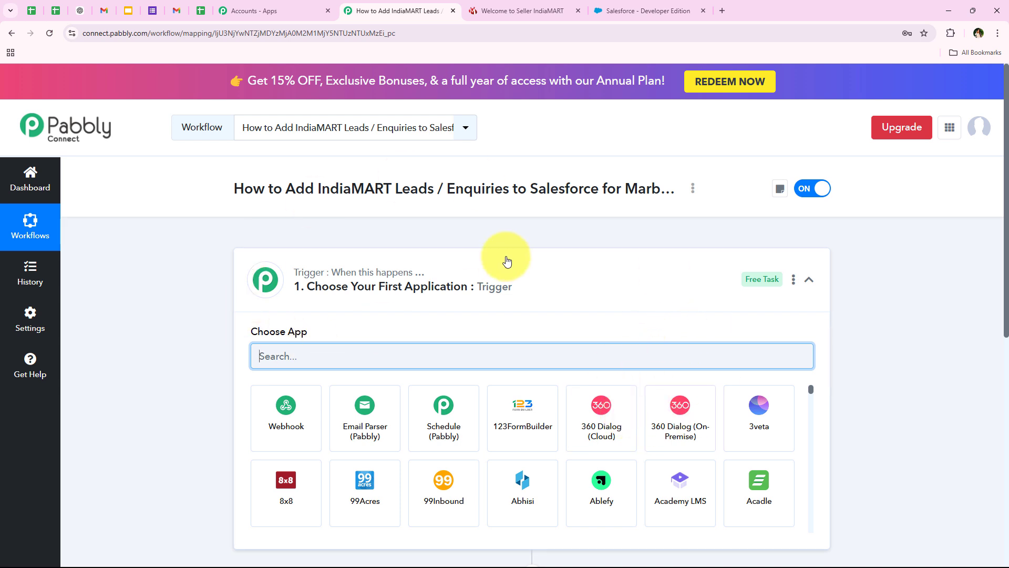
- Set the trigger app to IndiaMART and the trigger event to New Leads
{"action": "left_click", "coordinate": [505, 288]}
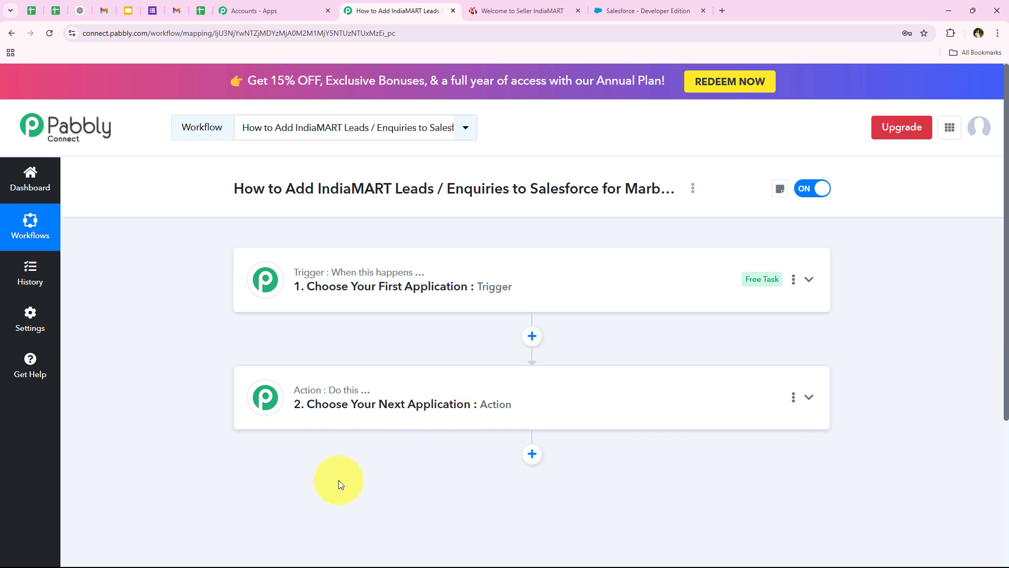
{"action": "left_click", "coordinate": [373, 261]}
{"action": "left_click", "coordinate": [321, 355]}
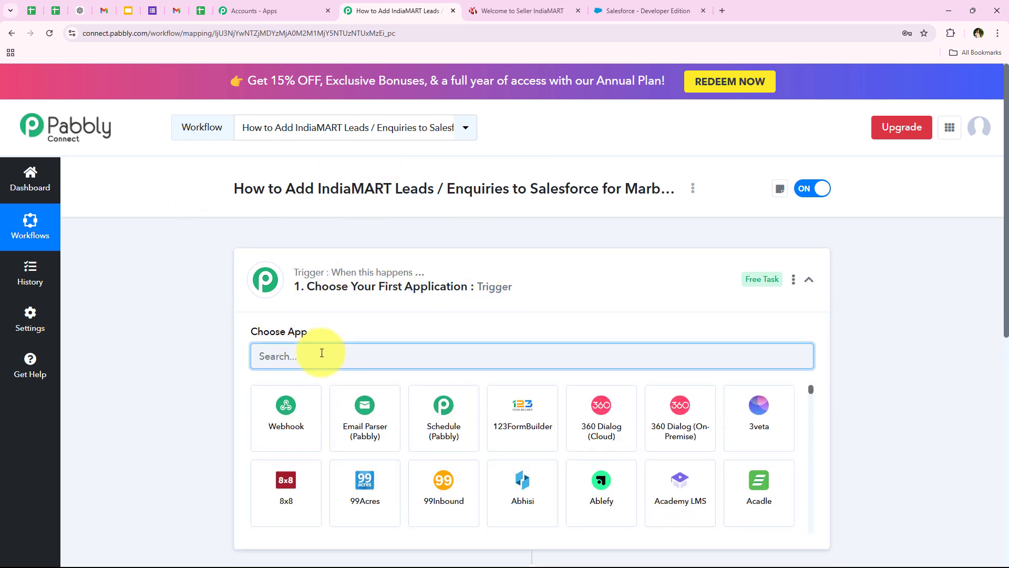
{"action": "type", "text": "Ind"}
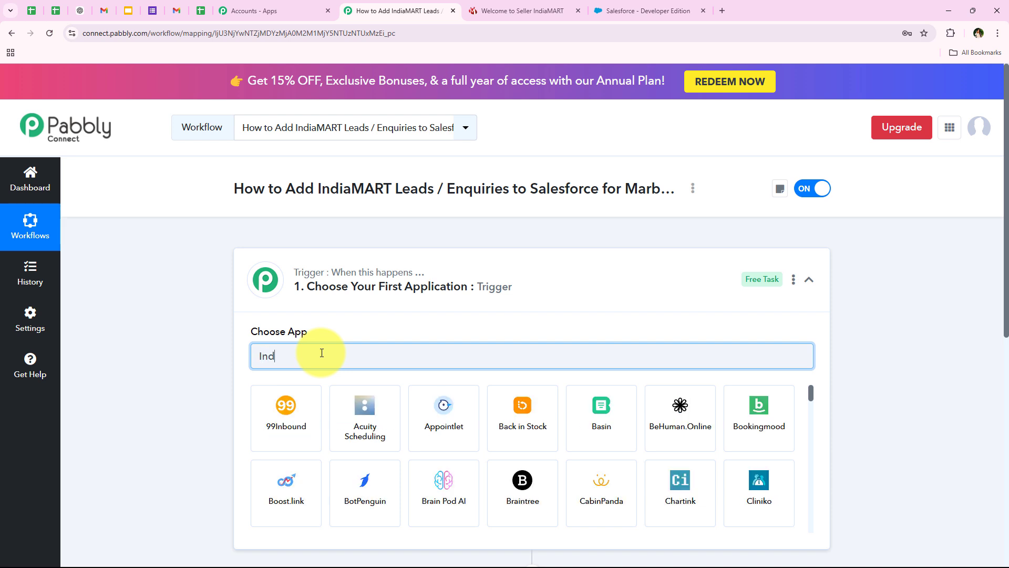
{"action": "type", "text": "iaMART"}
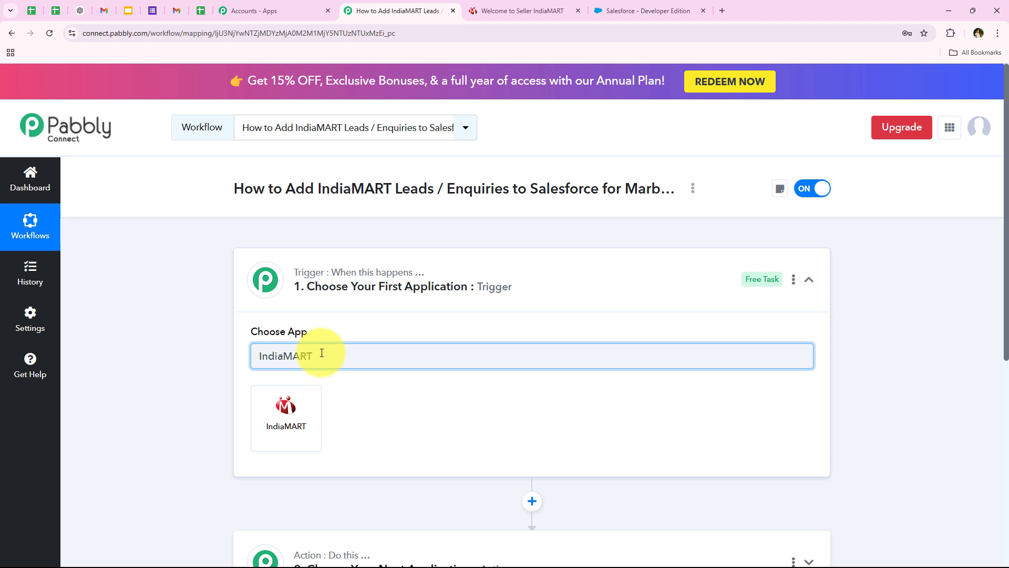
{"action": "left_click", "coordinate": [284, 415]}
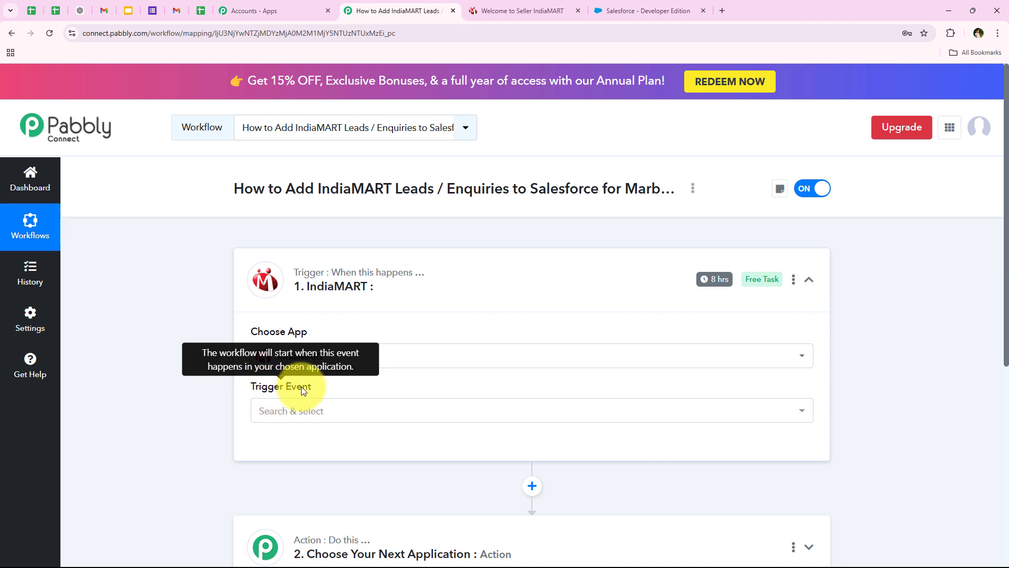
{"action": "left_click", "coordinate": [293, 412]}
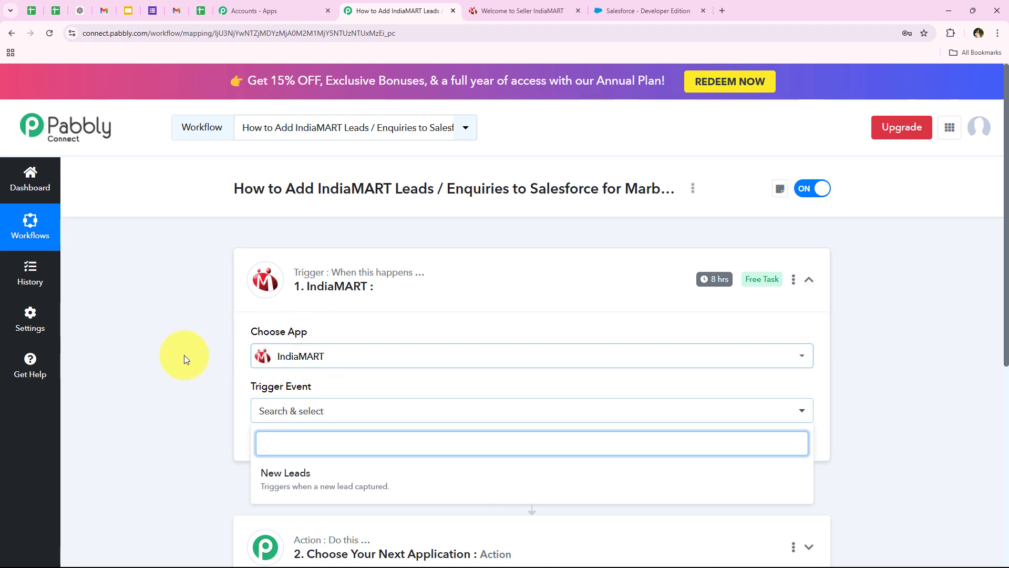
{"action": "scroll", "coordinate": [184, 355], "scroll_direction": "down", "scroll_amount": 1}
{"action": "left_click", "coordinate": [293, 418]}
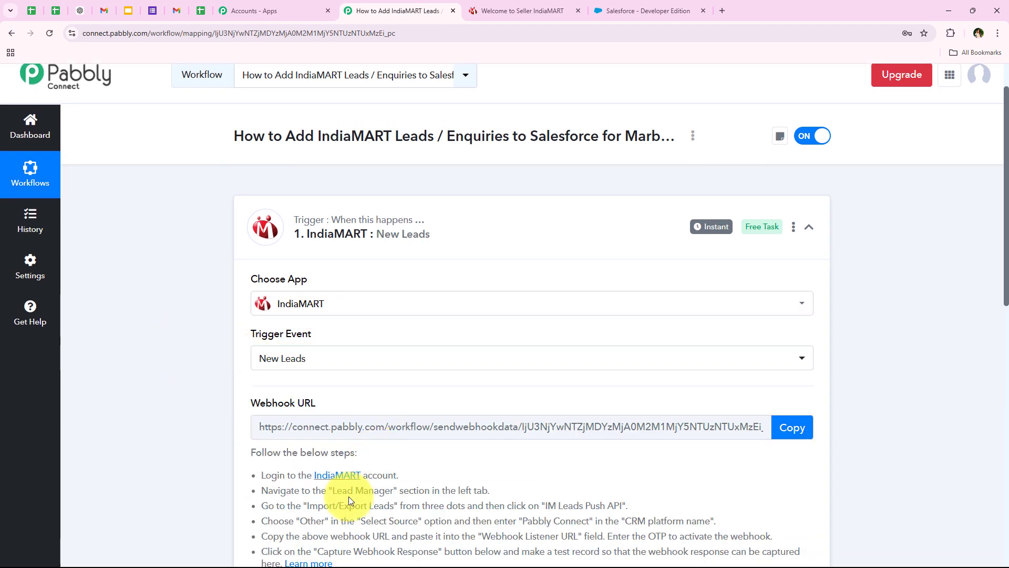
- Copy the IndiaMART trigger's webhook URL
{"action": "scroll", "coordinate": [181, 384], "scroll_direction": "down", "scroll_amount": 3}
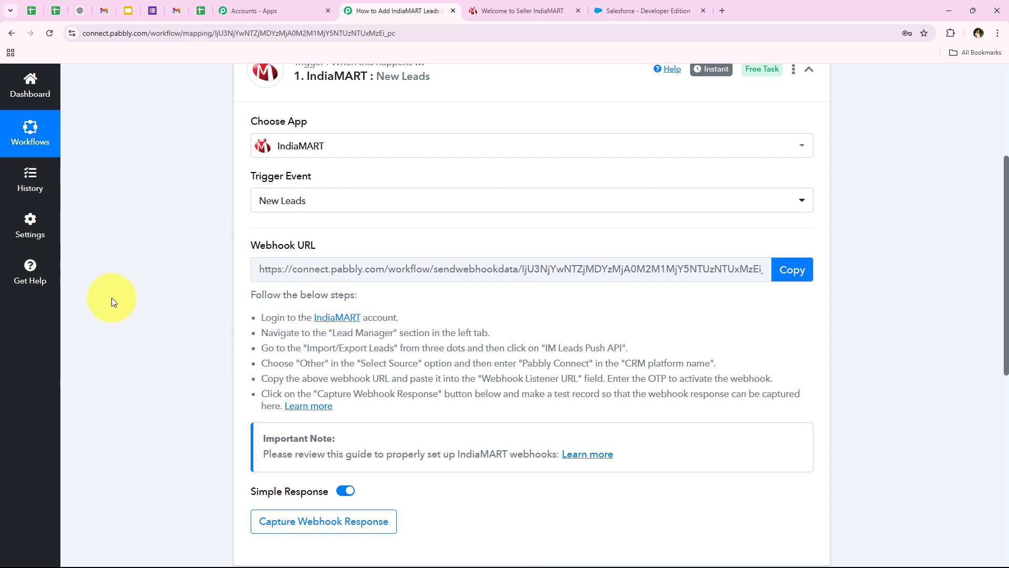
{"action": "scroll", "coordinate": [157, 289], "scroll_direction": "up", "scroll_amount": 3}
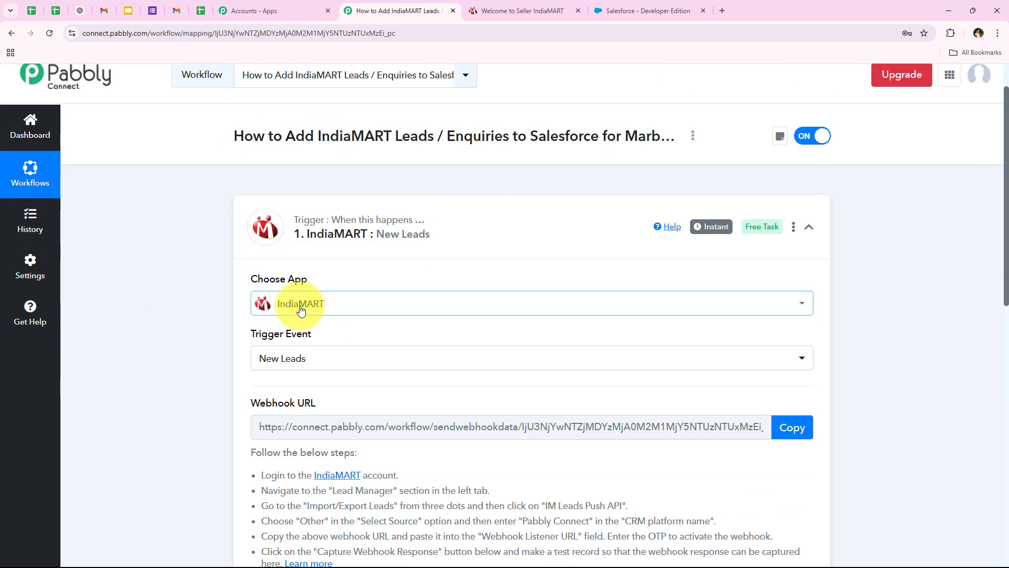
{"action": "scroll", "coordinate": [262, 200], "scroll_direction": "down", "scroll_amount": 4}
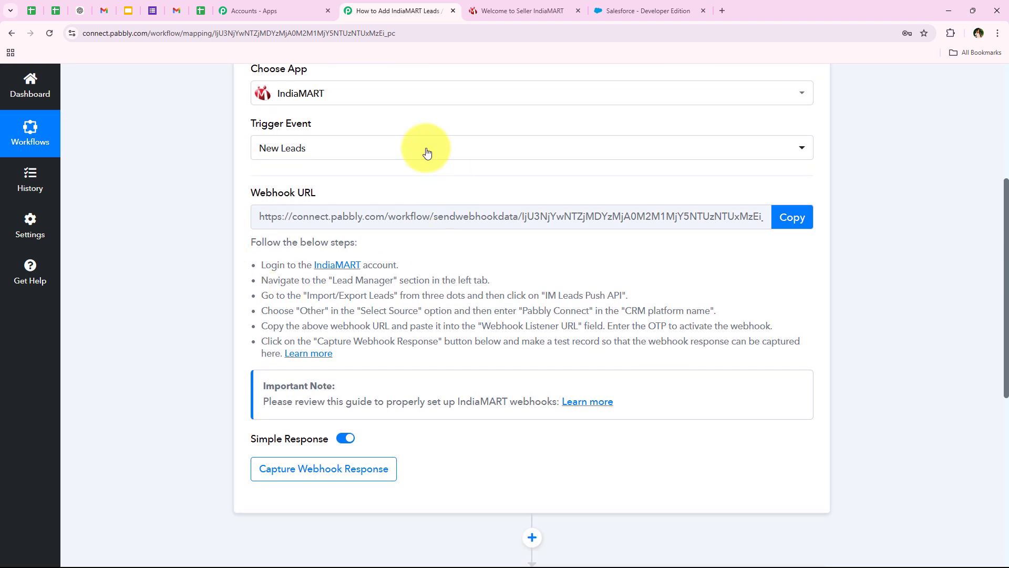
{"action": "left_click", "coordinate": [806, 217]}
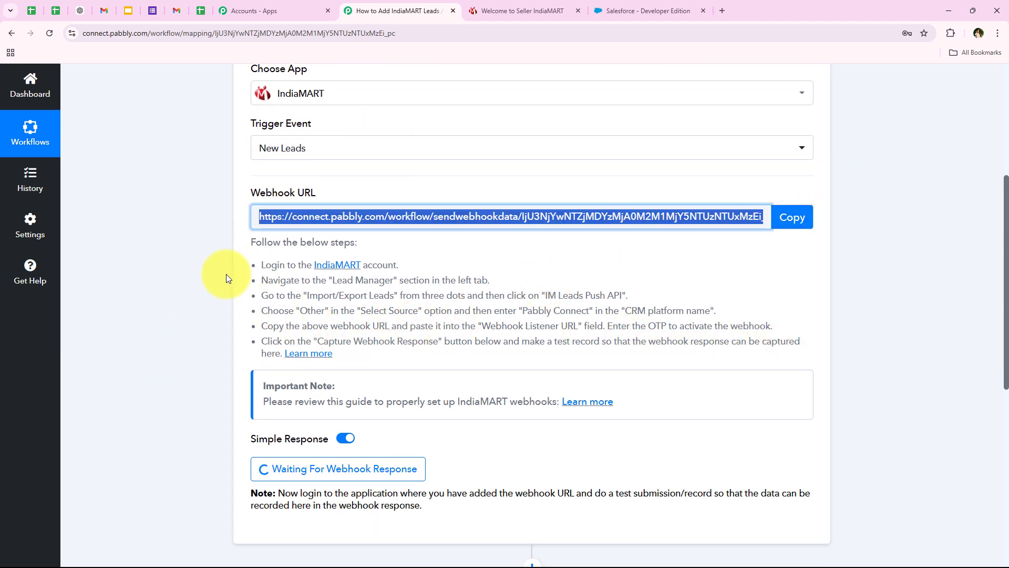
- Review the login and Import/Export Leads setup steps, then go to the IndiaMART seller dashboard
{"action": "left_click_drag", "start_coordinate": [263, 263], "coordinate": [411, 263]}
{"action": "left_click", "coordinate": [351, 288]}
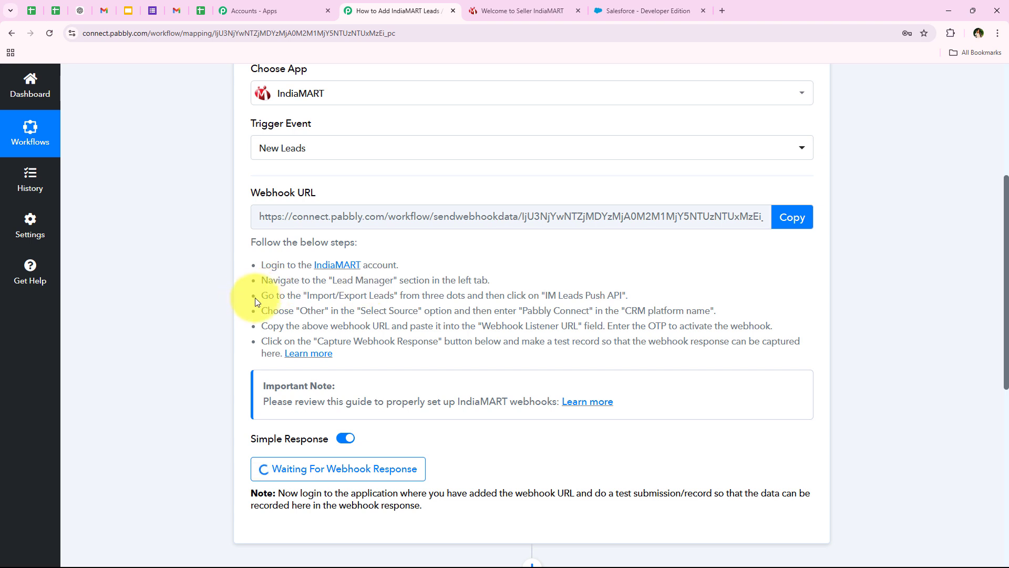
{"action": "left_click_drag", "start_coordinate": [262, 296], "coordinate": [670, 296]}
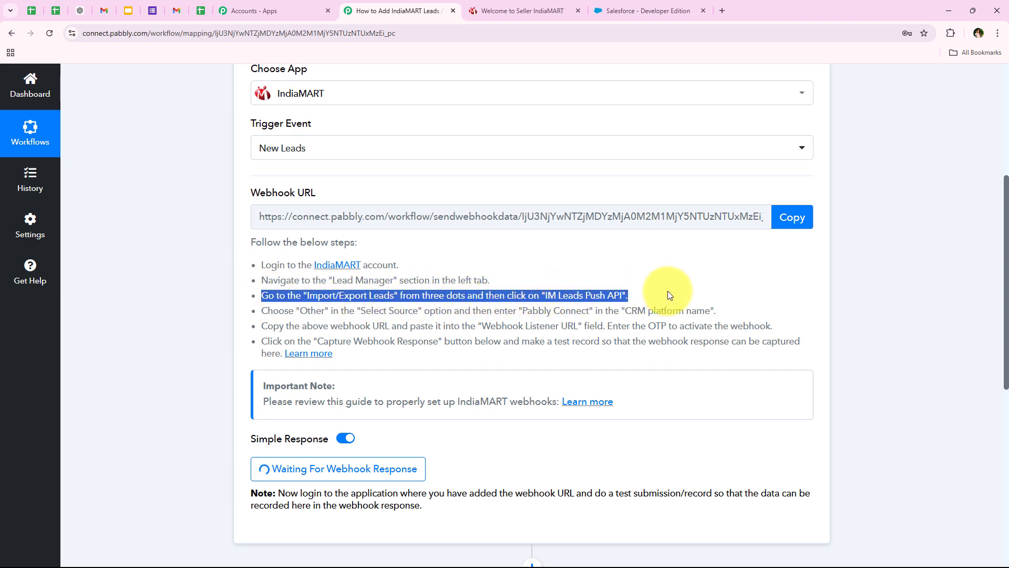
{"action": "left_click", "coordinate": [669, 295]}
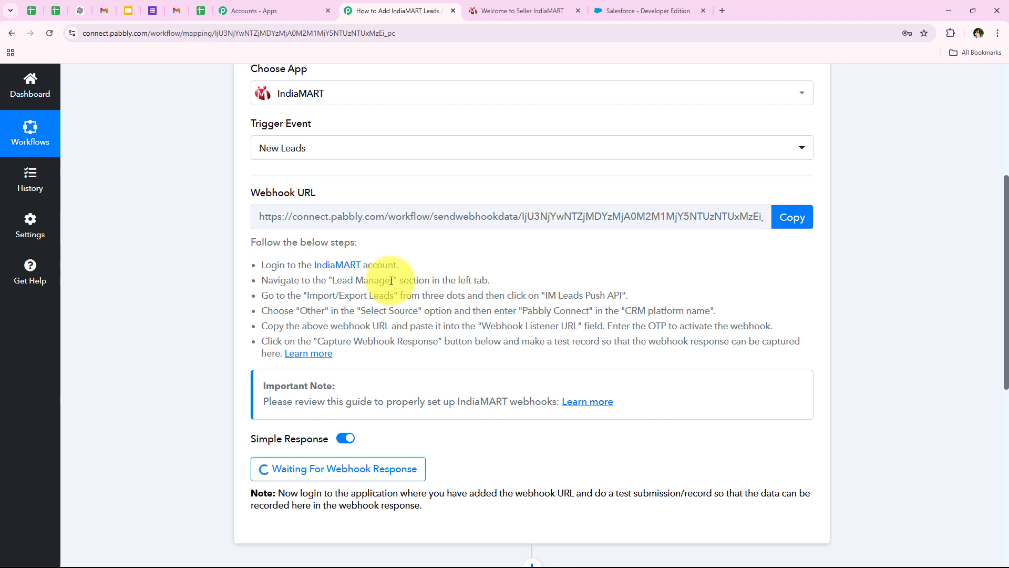
{"action": "left_click", "coordinate": [515, 4]}
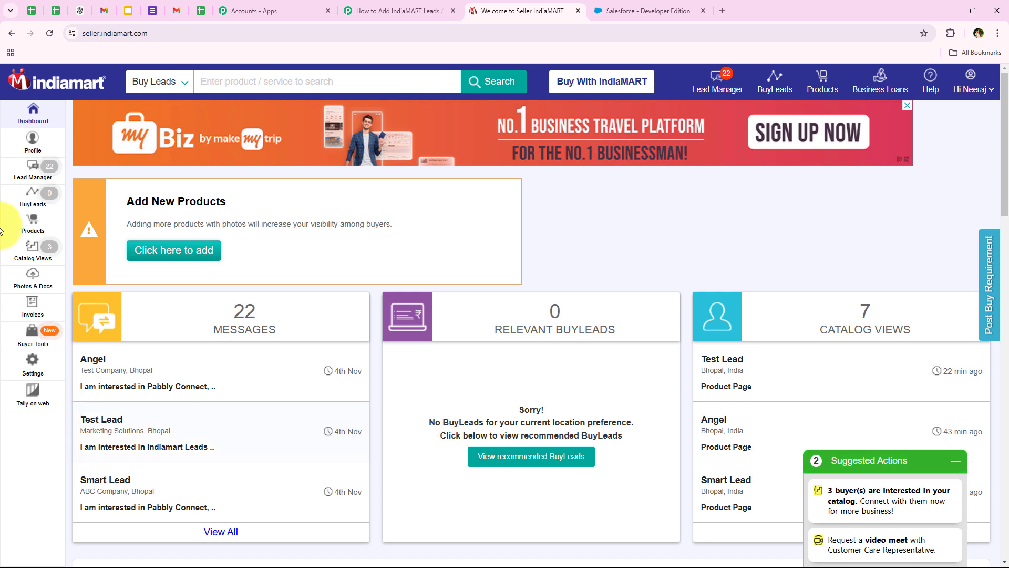
- Open the Push API Integration page from Lead Manager's Import / Export Leads menu
{"action": "left_click", "coordinate": [39, 177]}
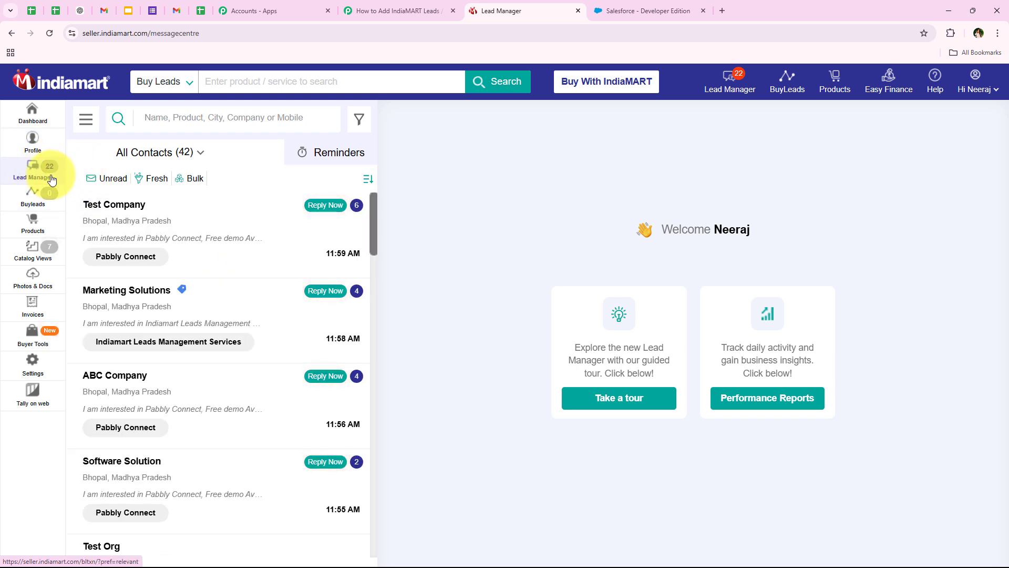
{"action": "left_click", "coordinate": [87, 121]}
{"action": "mouse_move", "coordinate": [89, 210]}
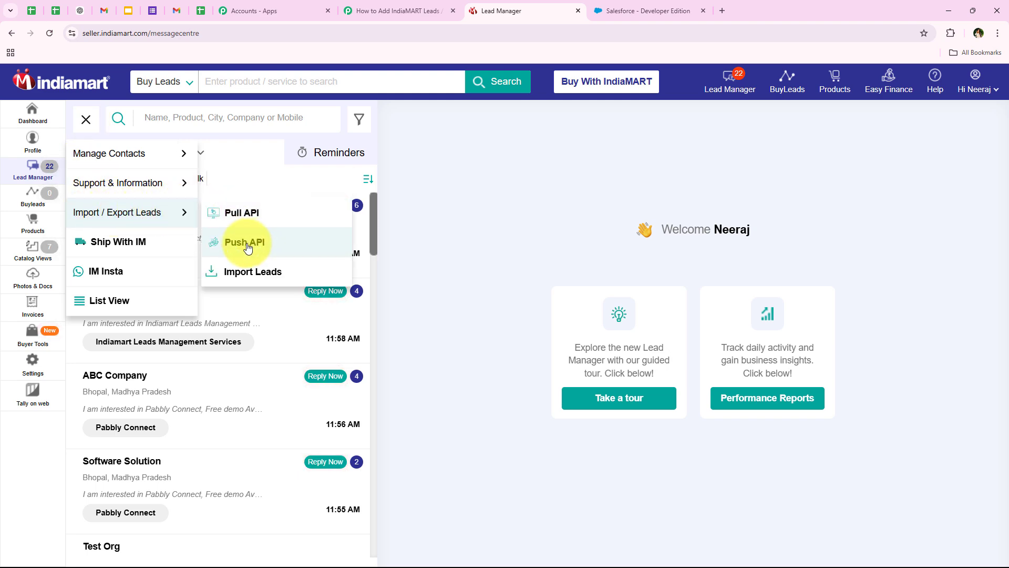
{"action": "left_click", "coordinate": [315, 242]}
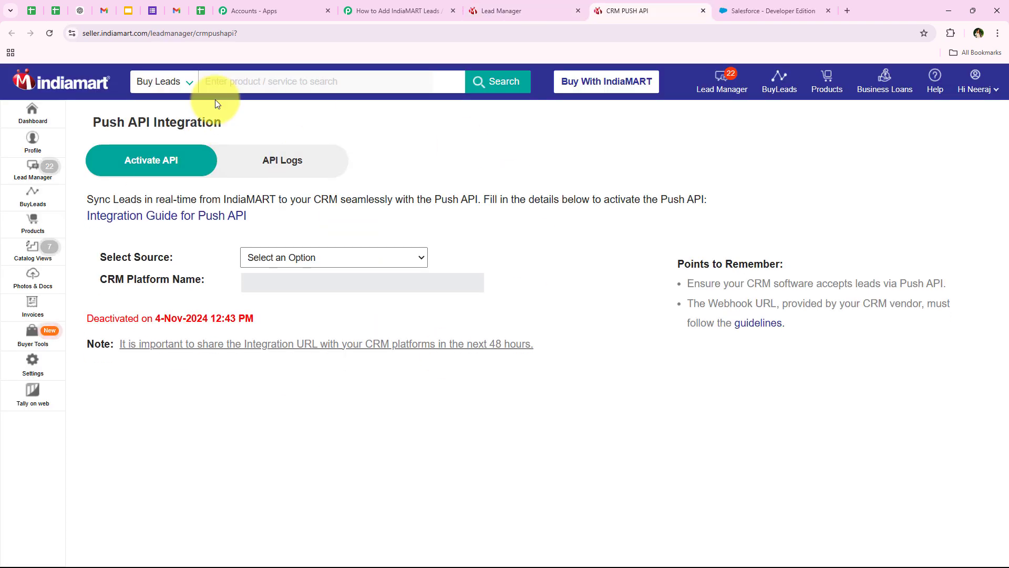
{"action": "left_click_drag", "start_coordinate": [94, 250], "coordinate": [186, 254]}
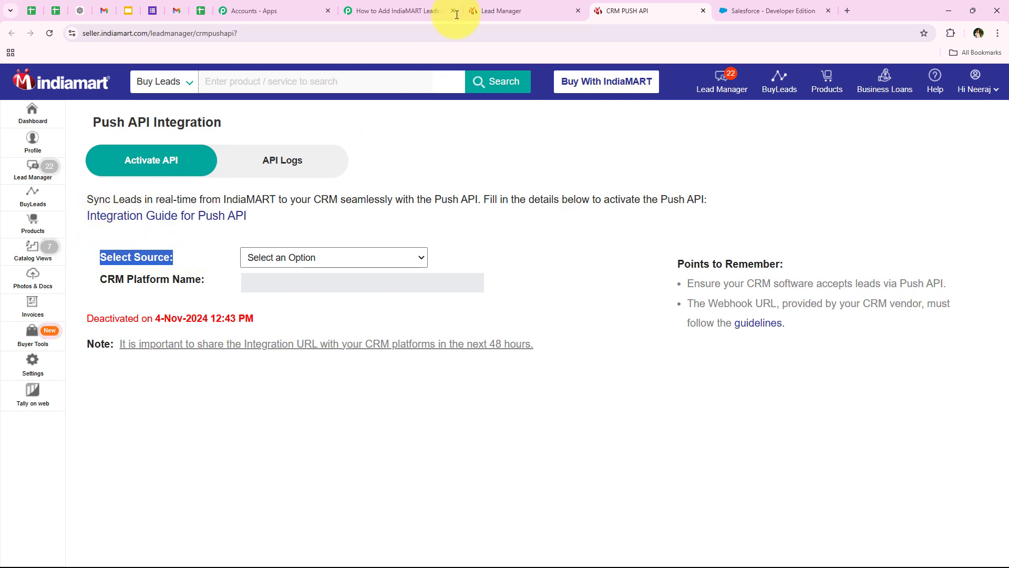
- Check Pabbly's Select Source instruction and set the lead source to Other
{"action": "left_click", "coordinate": [415, 10]}
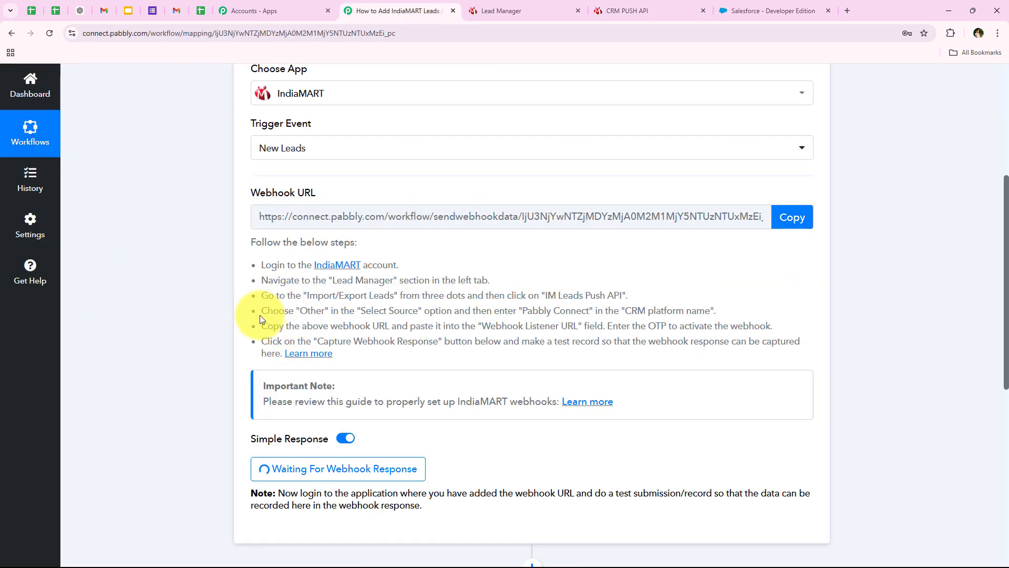
{"action": "left_click_drag", "start_coordinate": [260, 311], "coordinate": [362, 318]}
{"action": "left_click_drag", "start_coordinate": [461, 316], "coordinate": [453, 311]}
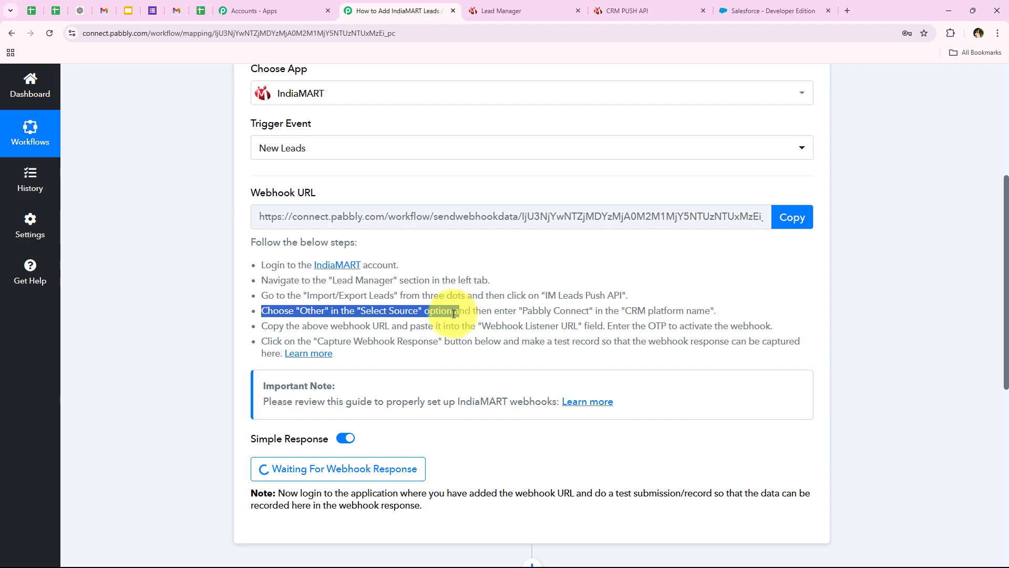
{"action": "left_click", "coordinate": [620, 10]}
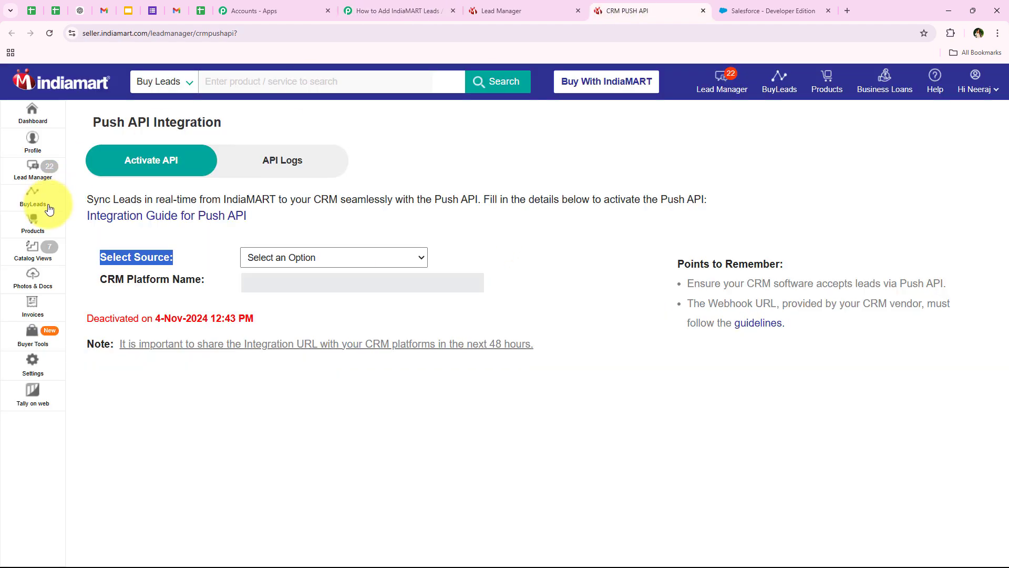
{"action": "left_click", "coordinate": [254, 250]}
{"action": "left_click", "coordinate": [253, 351]}
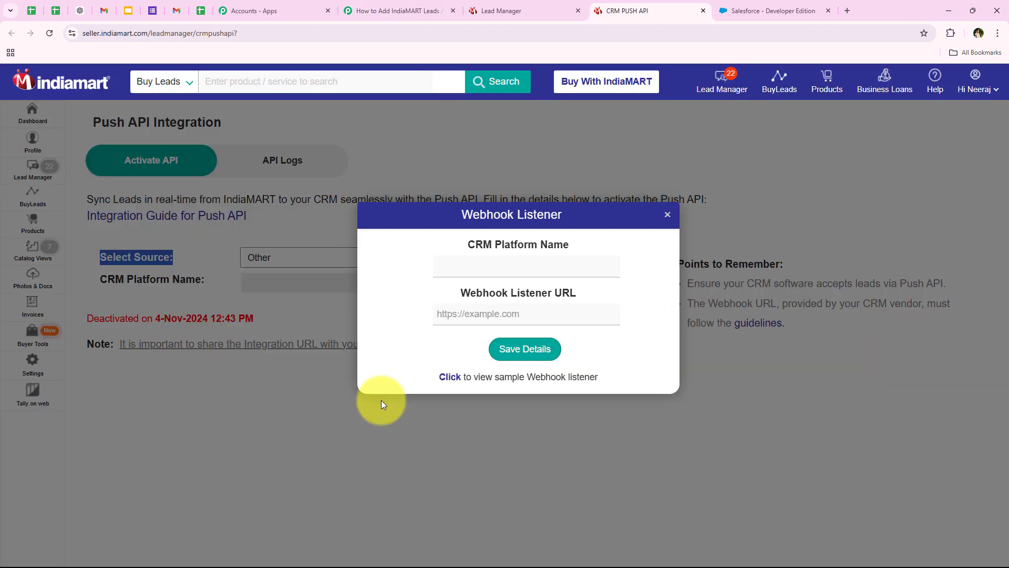
- Compare the Webhook Listener form fields with Pabbly's CRM platform name instruction
{"action": "left_click_drag", "start_coordinate": [463, 245], "coordinate": [580, 246]}
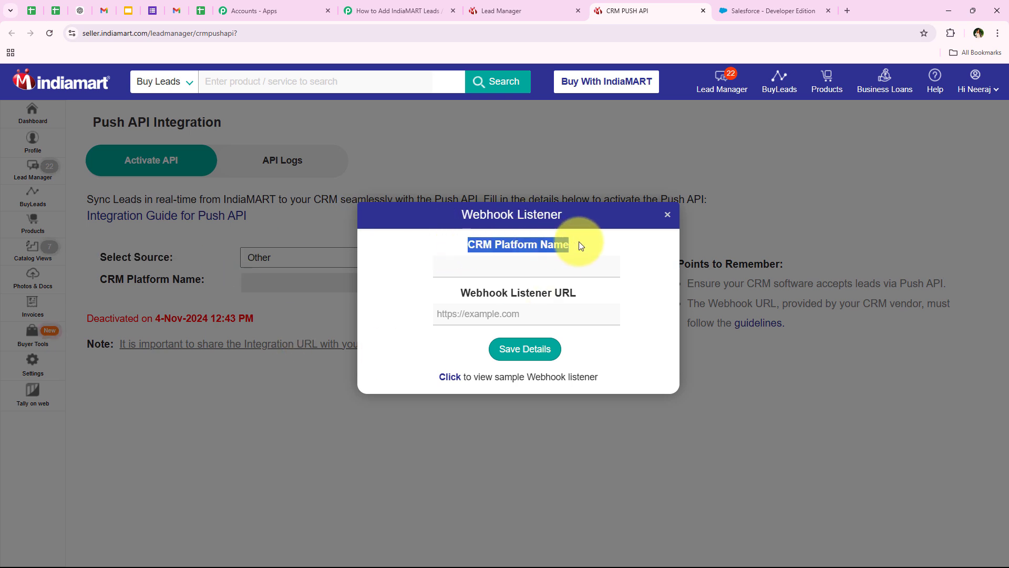
{"action": "left_click_drag", "start_coordinate": [456, 293], "coordinate": [556, 296]}
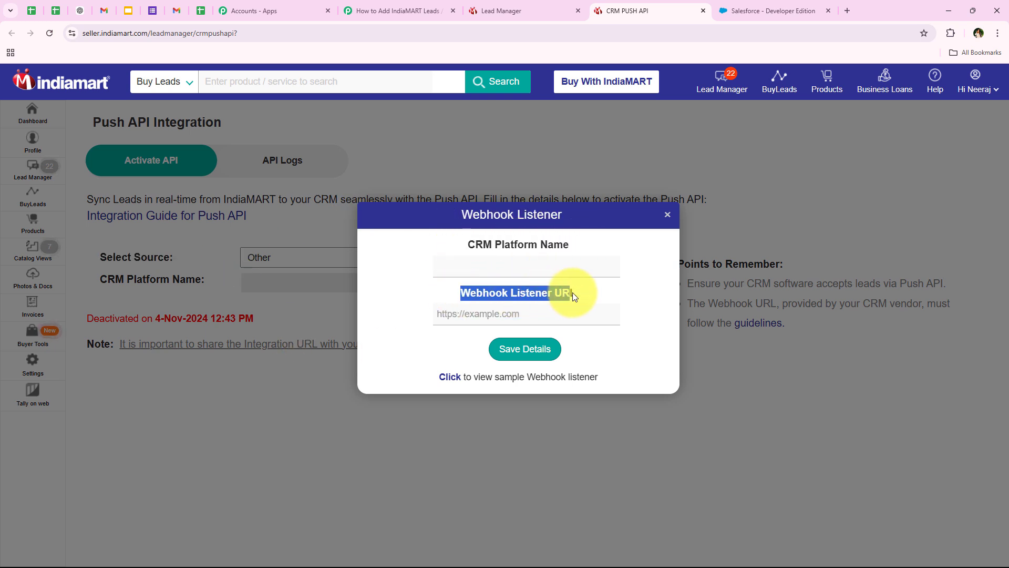
{"action": "left_click", "coordinate": [582, 292]}
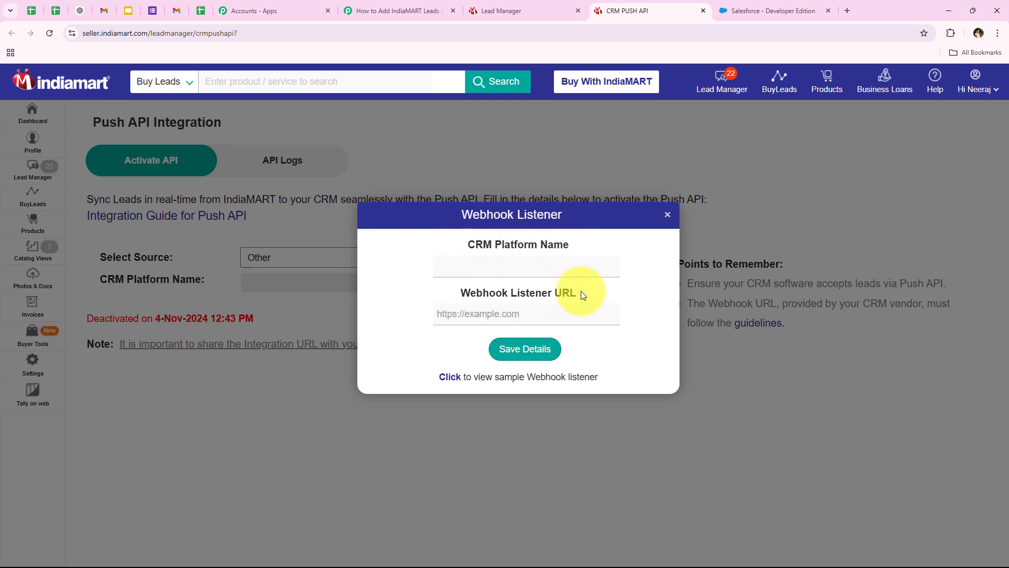
{"action": "left_click", "coordinate": [437, 9]}
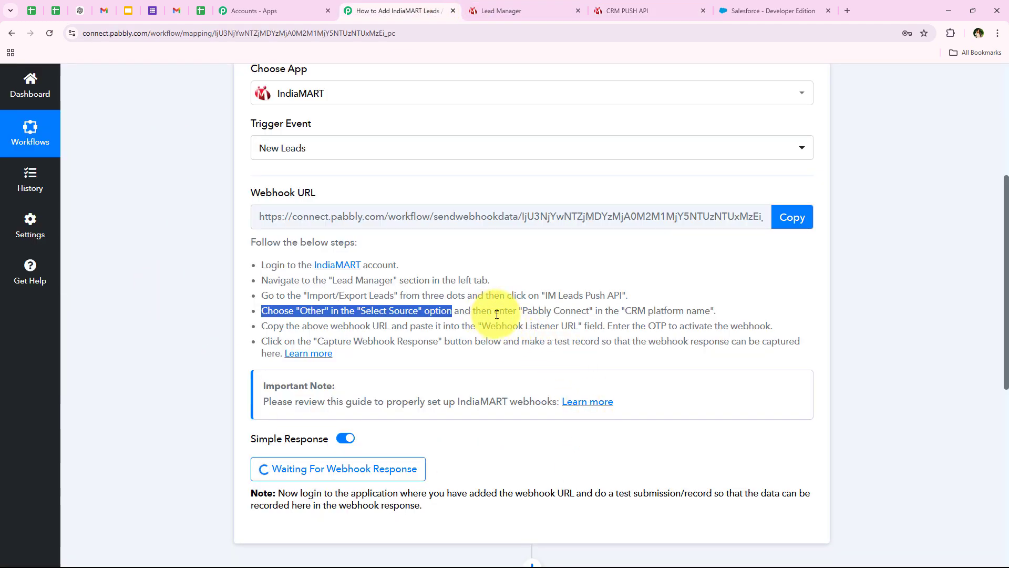
{"action": "left_click_drag", "start_coordinate": [497, 314], "coordinate": [719, 314]}
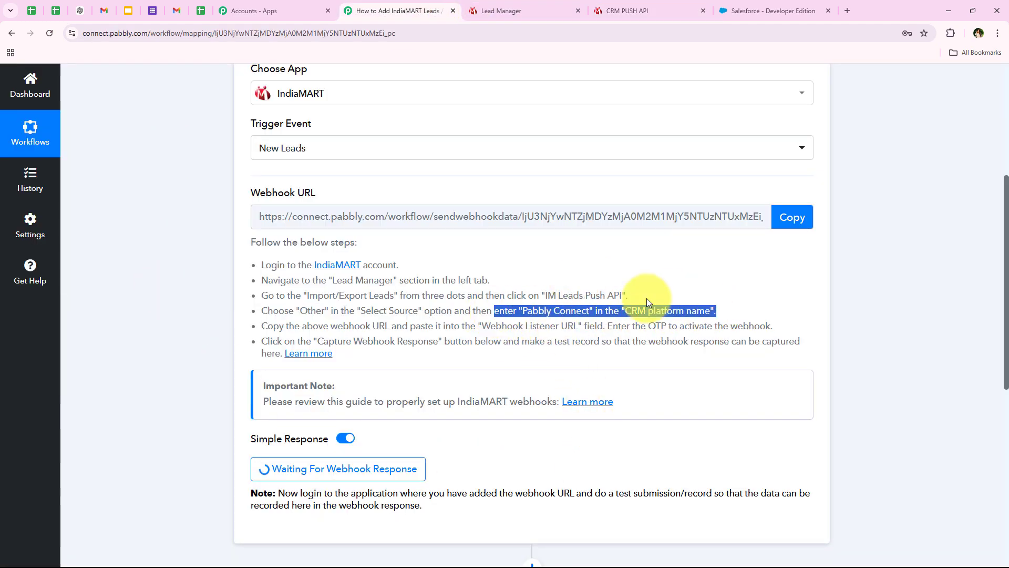
{"action": "left_click", "coordinate": [631, 10]}
- Enter Pabbly Connect as CRM Platform Name and paste the Pabbly webhook URL
{"action": "left_click", "coordinate": [473, 271]}
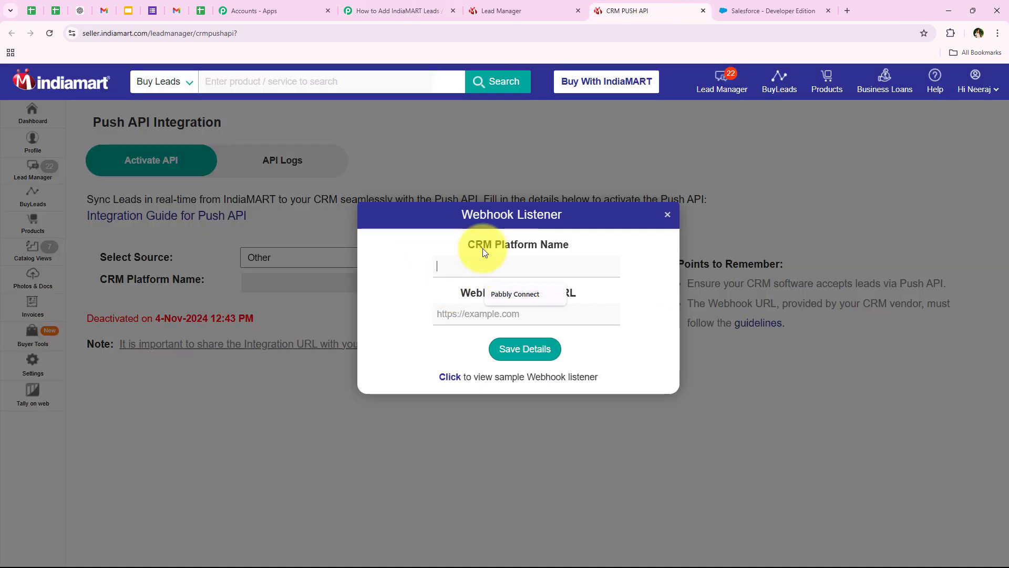
{"action": "left_click", "coordinate": [512, 294]}
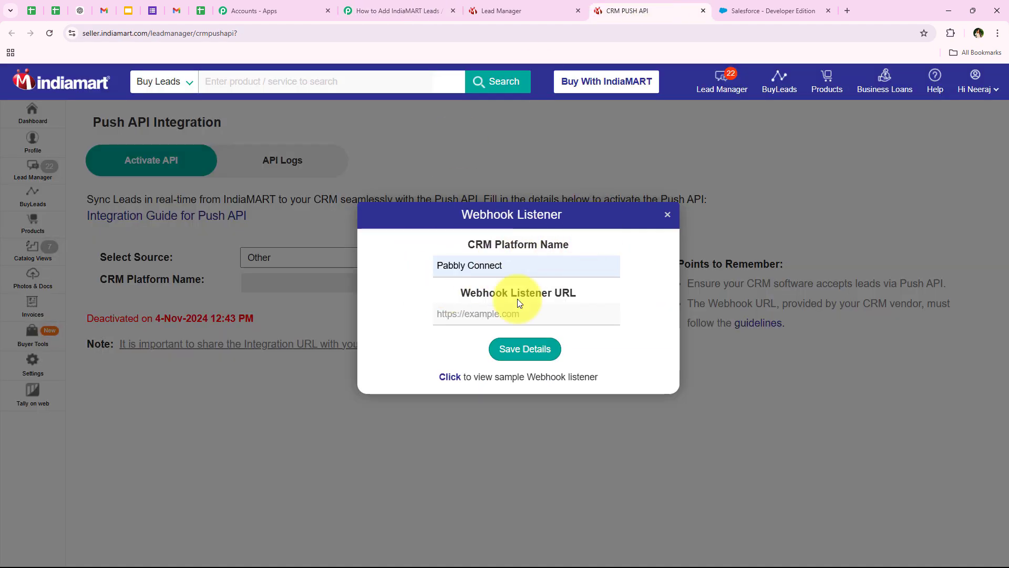
{"action": "left_click_drag", "start_coordinate": [601, 293], "coordinate": [447, 290]}
{"action": "left_click", "coordinate": [400, 298]}
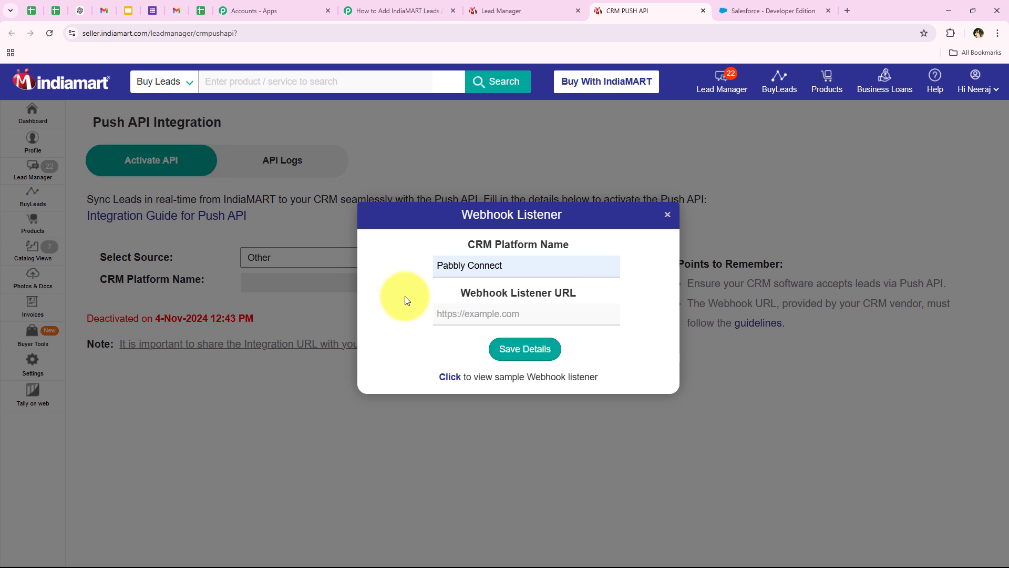
{"action": "right_click", "coordinate": [458, 314]}
{"action": "left_click", "coordinate": [485, 410]}
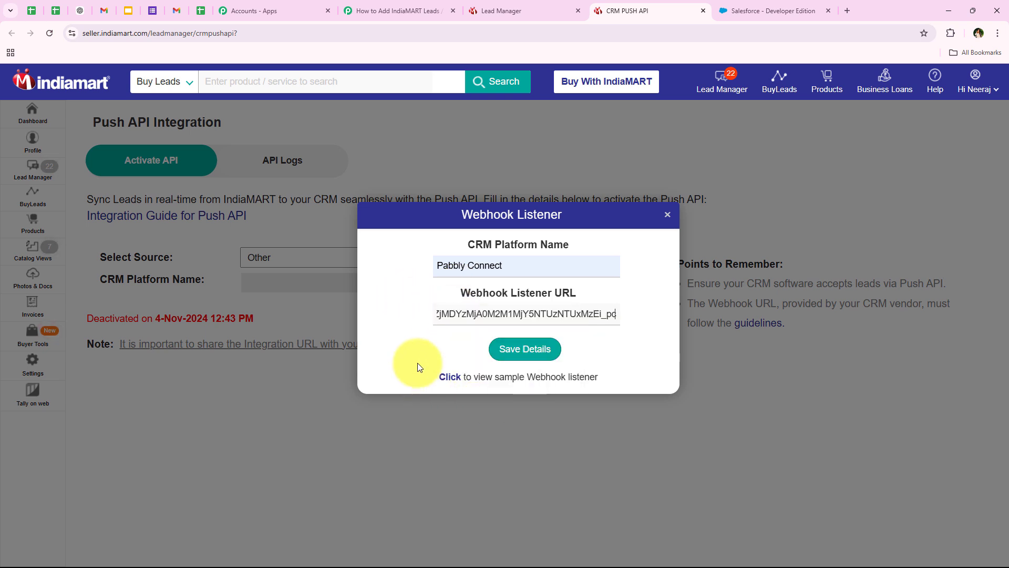
{"action": "left_click", "coordinate": [417, 363]}
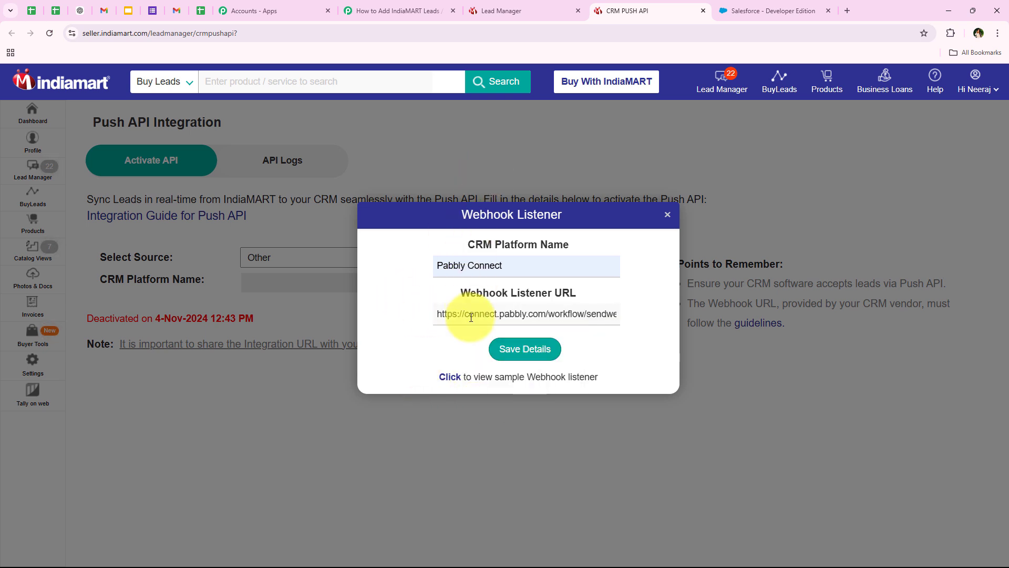
- Save the webhook listener details and request an activation code using the first reason
{"action": "left_click", "coordinate": [500, 349]}
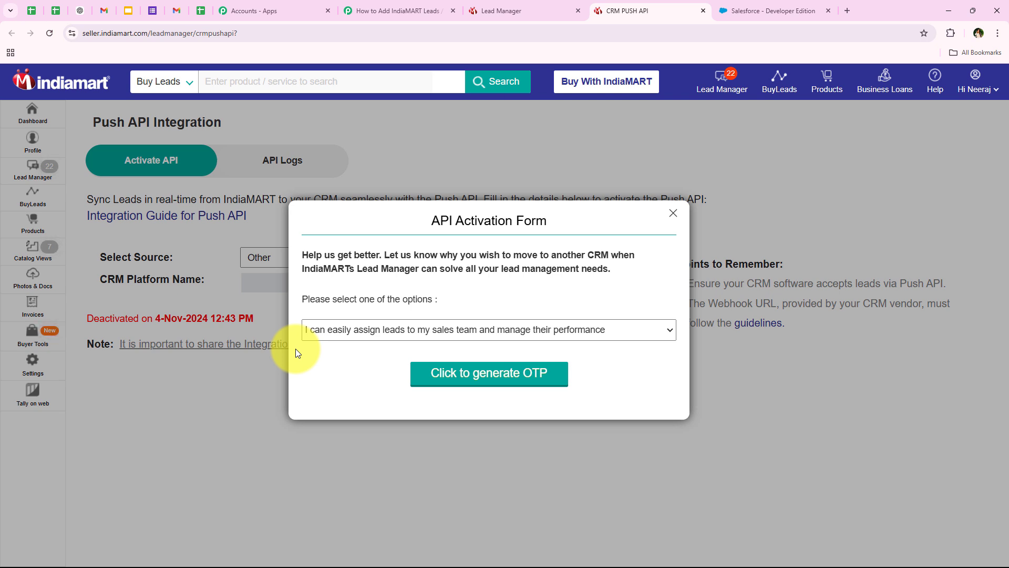
{"action": "left_click", "coordinate": [349, 330]}
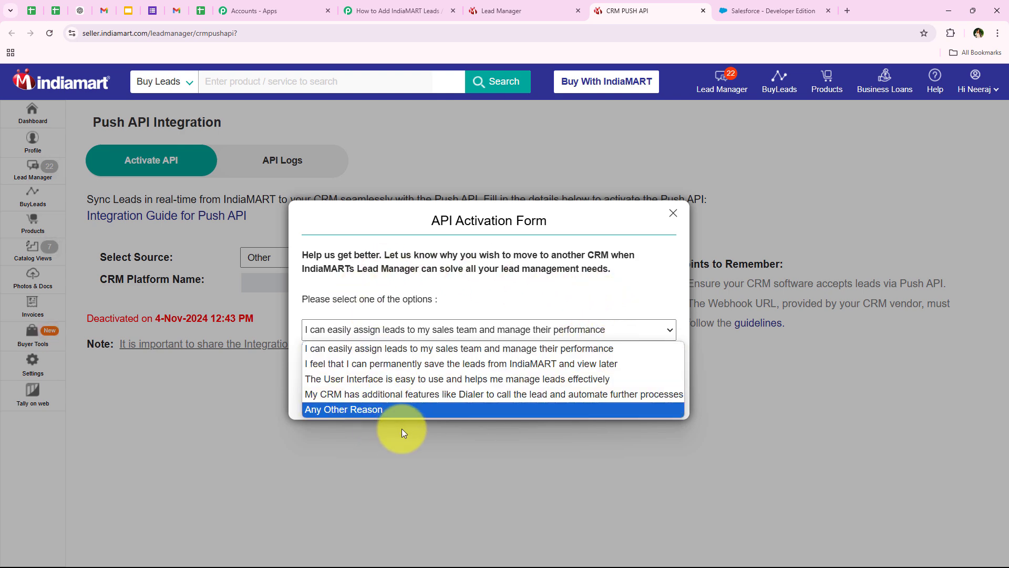
{"action": "left_click", "coordinate": [449, 249]}
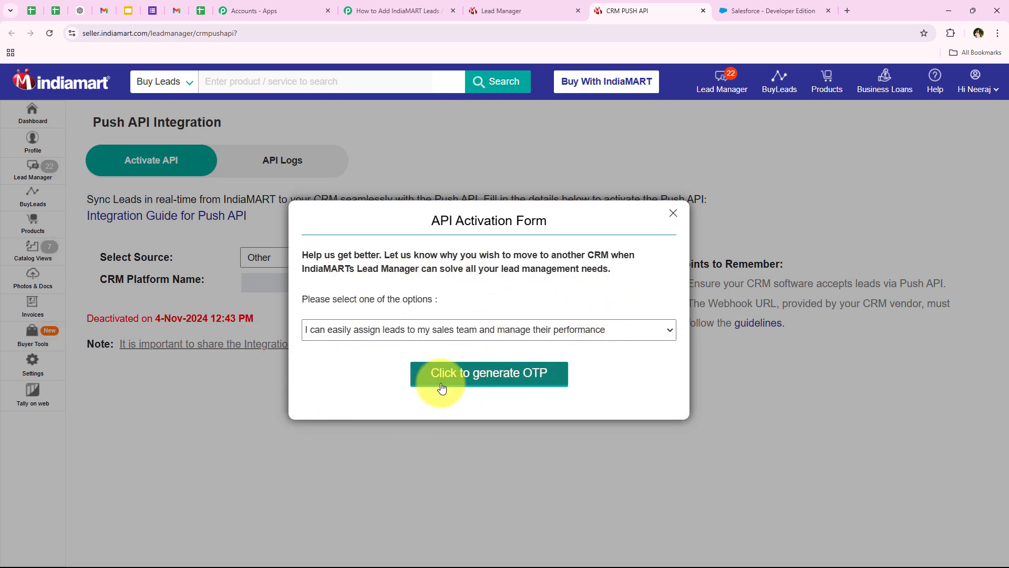
{"action": "left_click", "coordinate": [505, 387]}
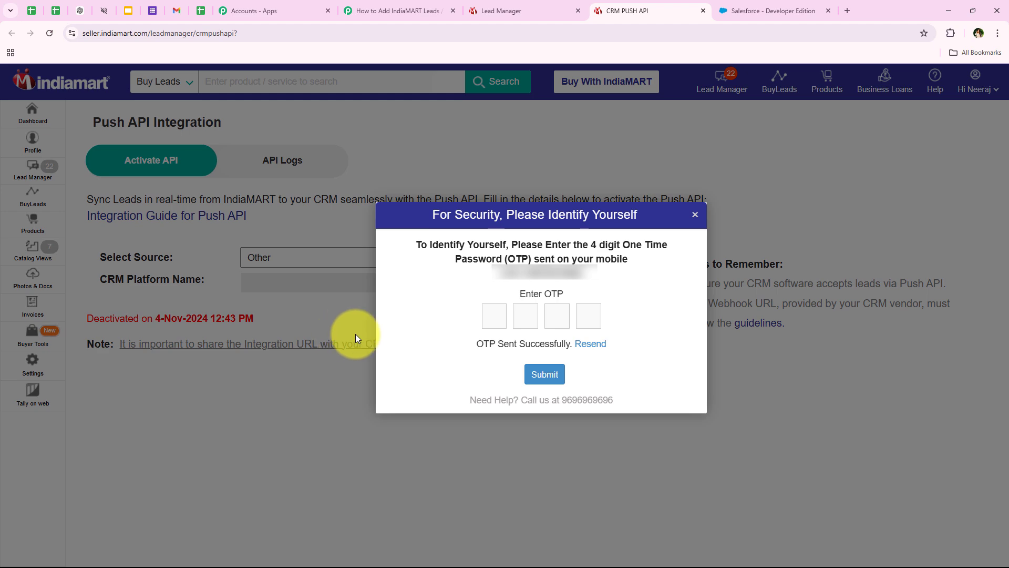
- Enter the one-time verification code to activate the Push API integration
{"action": "left_click", "coordinate": [501, 322]}
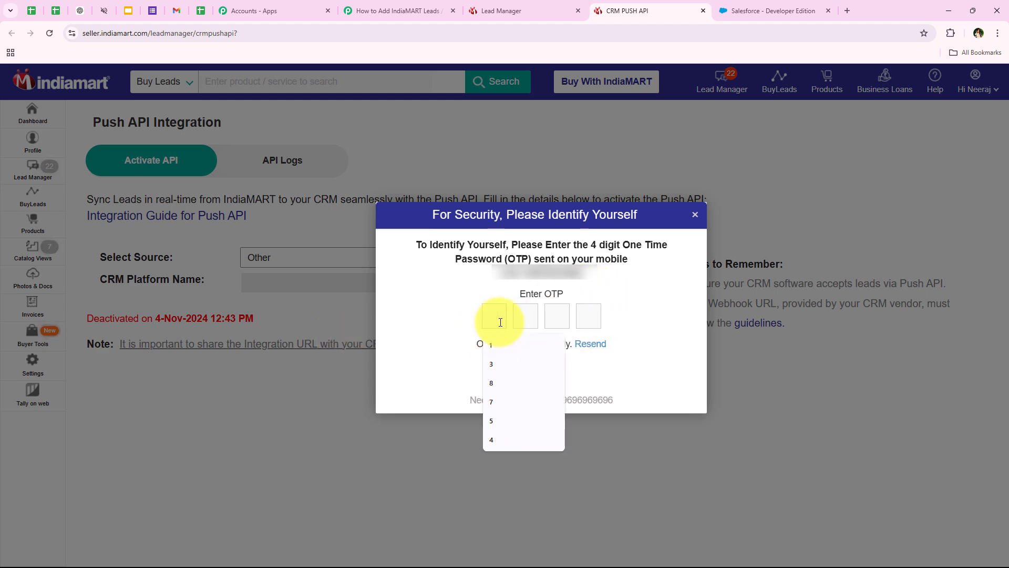
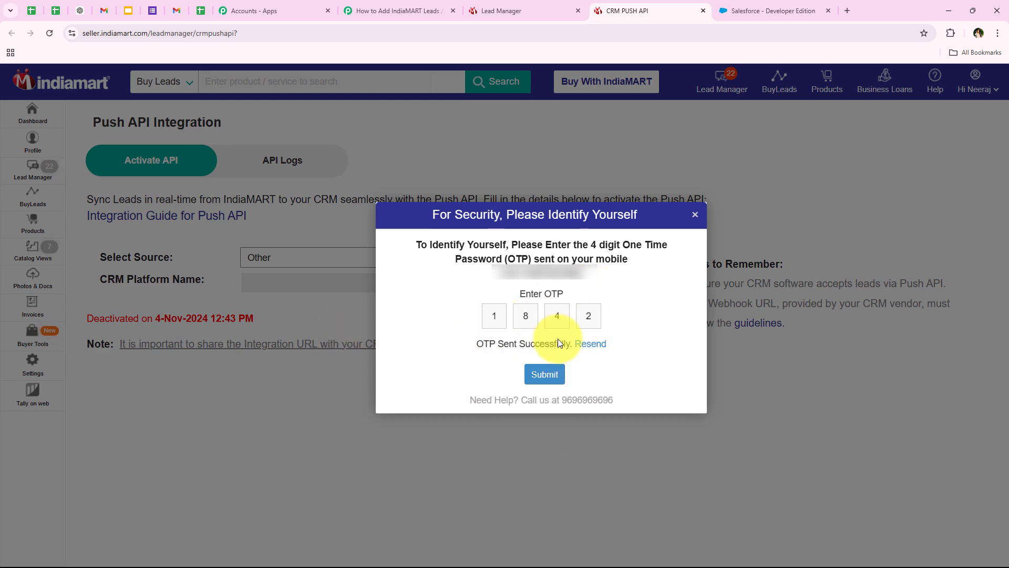
{"action": "left_click", "coordinate": [562, 372]}
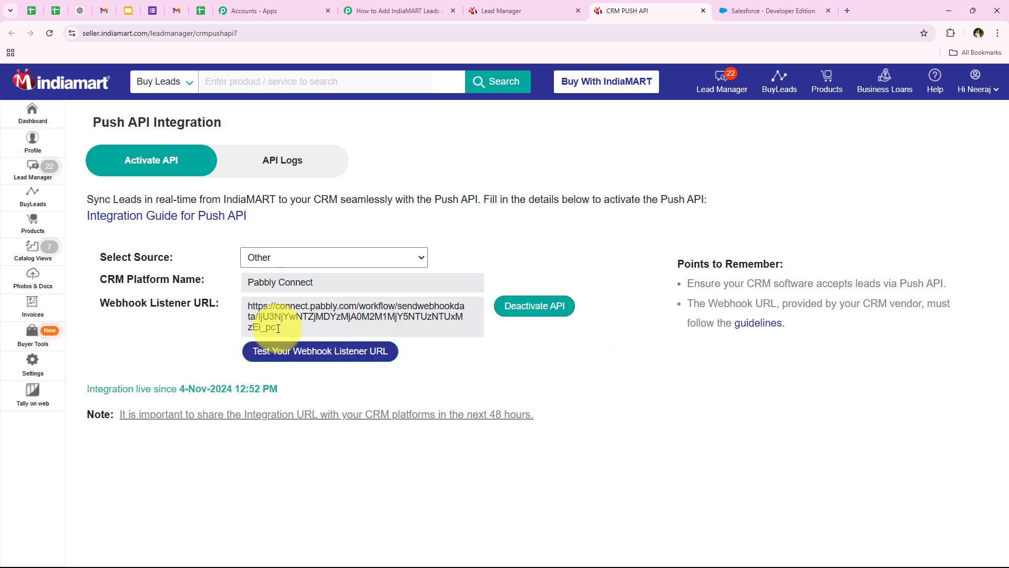
{"action": "left_click_drag", "start_coordinate": [86, 389], "coordinate": [151, 394]}
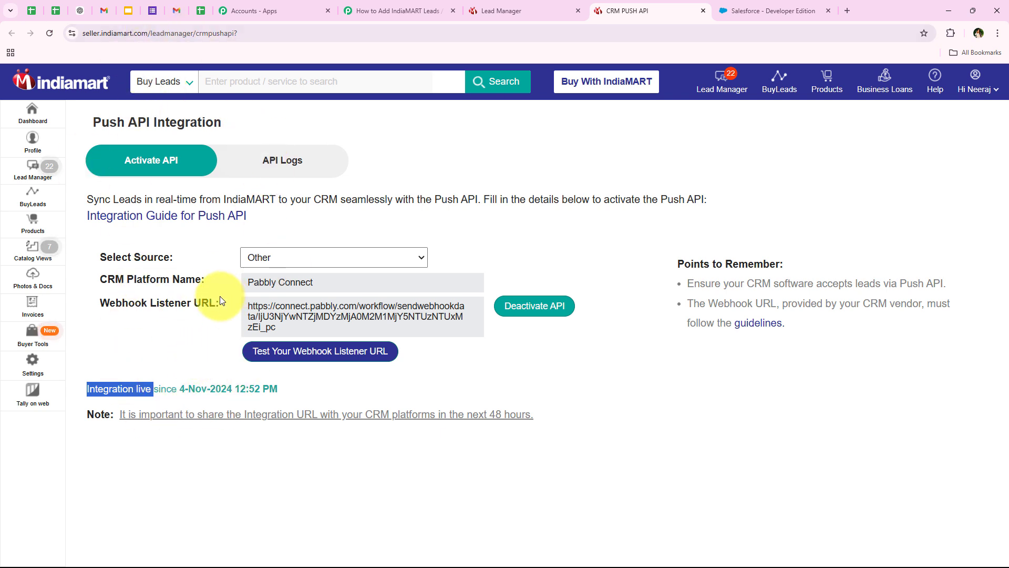
- Review the IndiaMART New Leads trigger showing Waiting For Webhook Response, then move to IndiaMART Shopping
{"action": "left_click", "coordinate": [359, 5]}
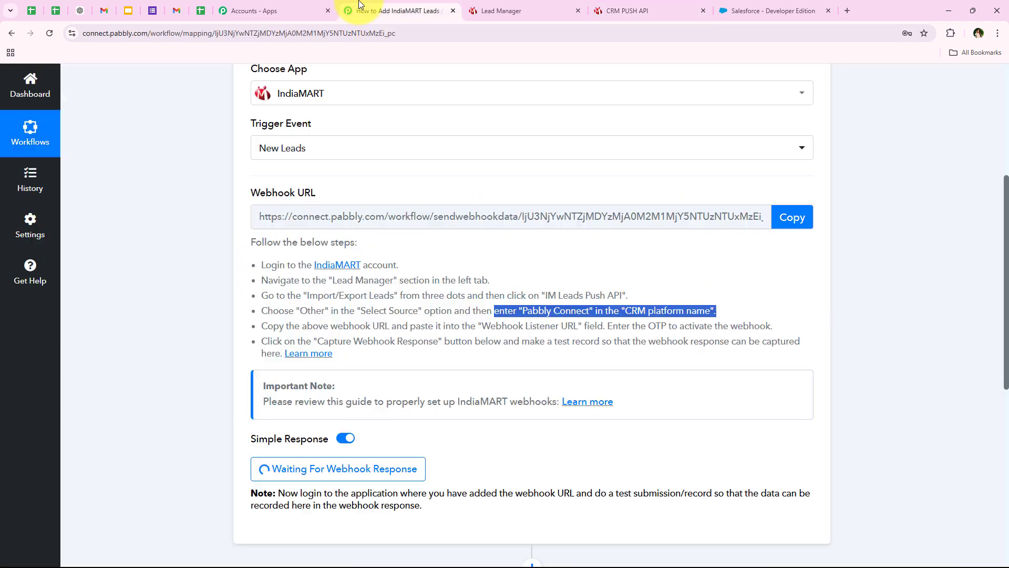
{"action": "scroll", "coordinate": [163, 304], "scroll_direction": "down", "scroll_amount": 4}
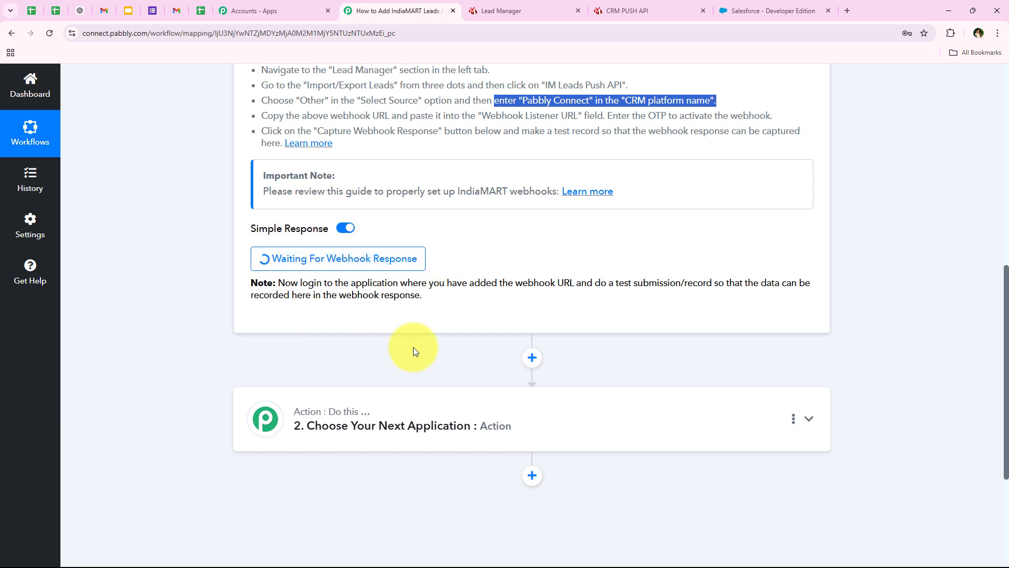
{"action": "left_click_drag", "start_coordinate": [593, 277], "coordinate": [718, 282]}
{"action": "scroll", "coordinate": [165, 381], "scroll_direction": "up", "scroll_amount": 1}
{"action": "left_click", "coordinate": [165, 382]}
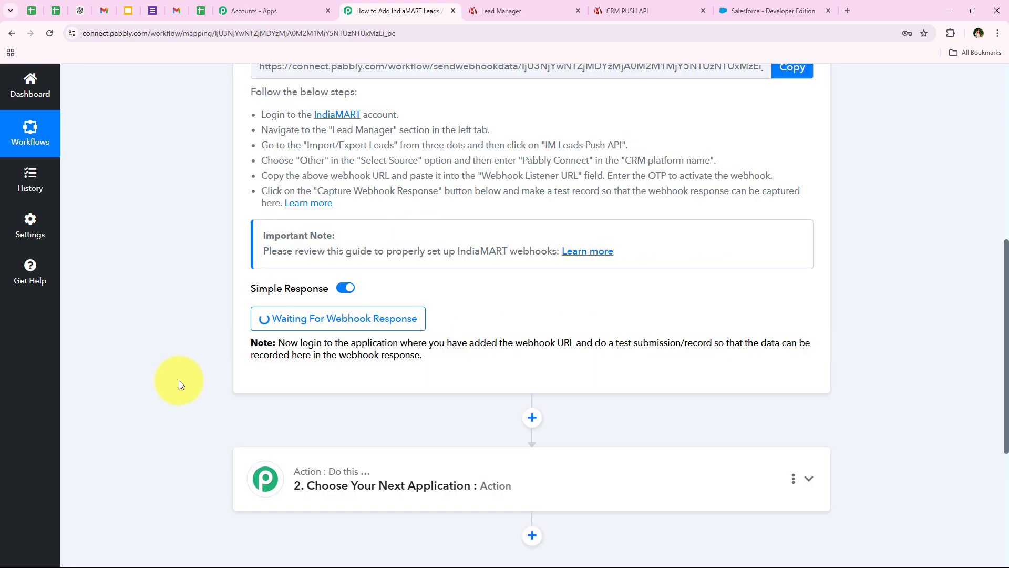
{"action": "scroll", "coordinate": [178, 380], "scroll_direction": "up", "scroll_amount": 1}
{"action": "scroll", "coordinate": [178, 383], "scroll_direction": "down", "scroll_amount": 2}
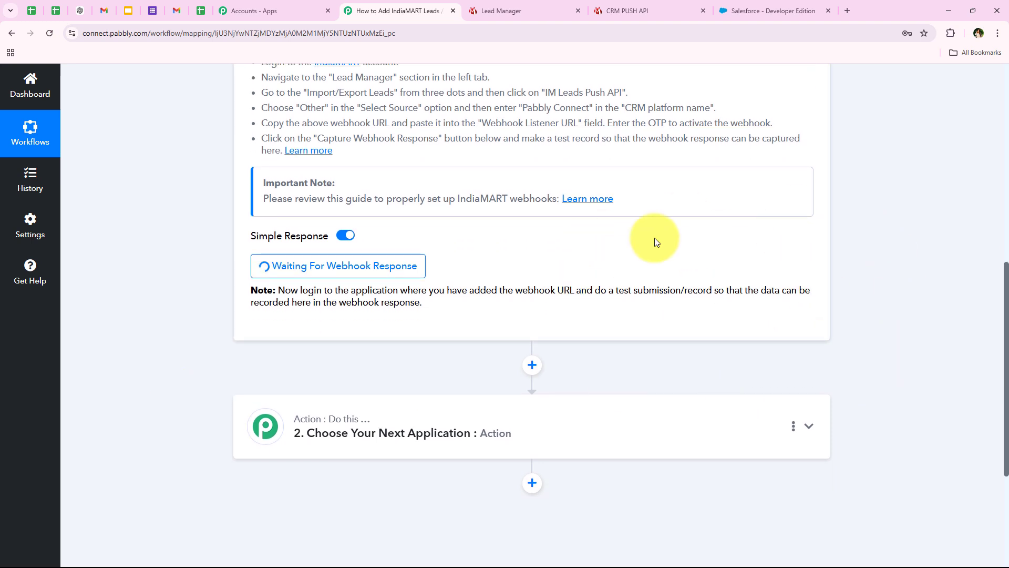
{"action": "scroll", "coordinate": [223, 320], "scroll_direction": "up", "scroll_amount": 3}
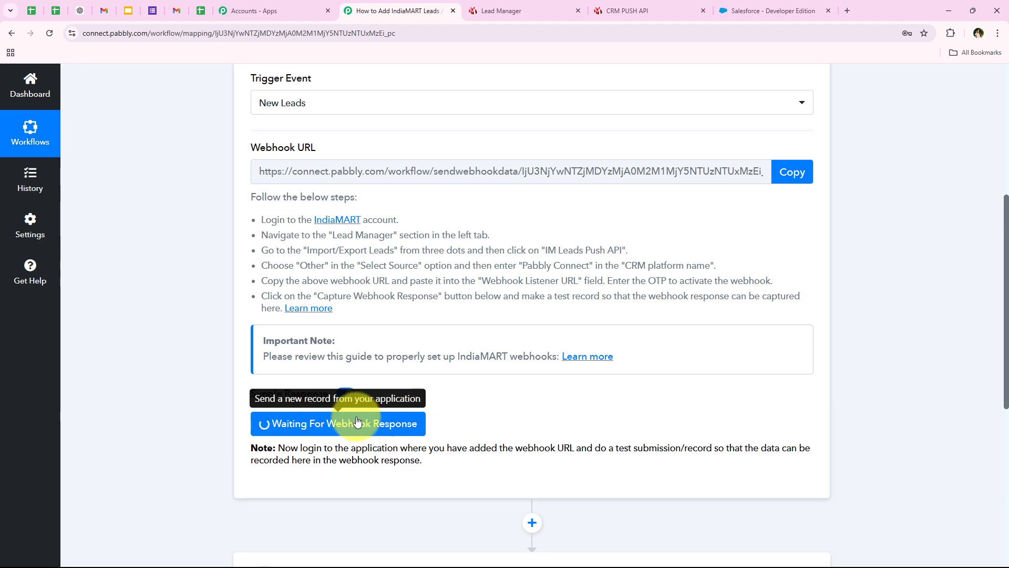
{"action": "scroll", "coordinate": [166, 328], "scroll_direction": "up", "scroll_amount": 5}
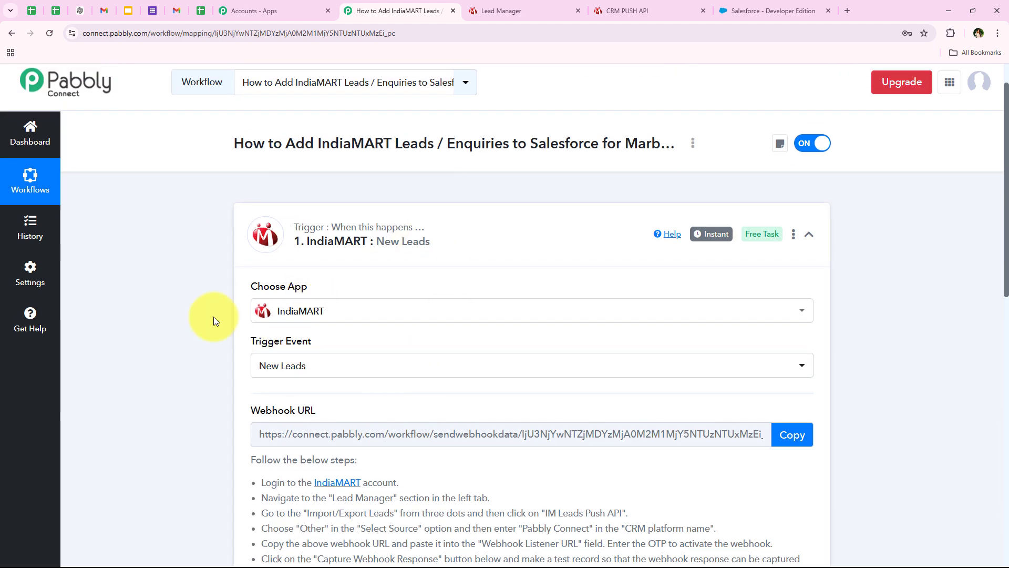
{"action": "scroll", "coordinate": [184, 305], "scroll_direction": "down", "scroll_amount": 3}
{"action": "scroll", "coordinate": [221, 273], "scroll_direction": "down", "scroll_amount": 8}
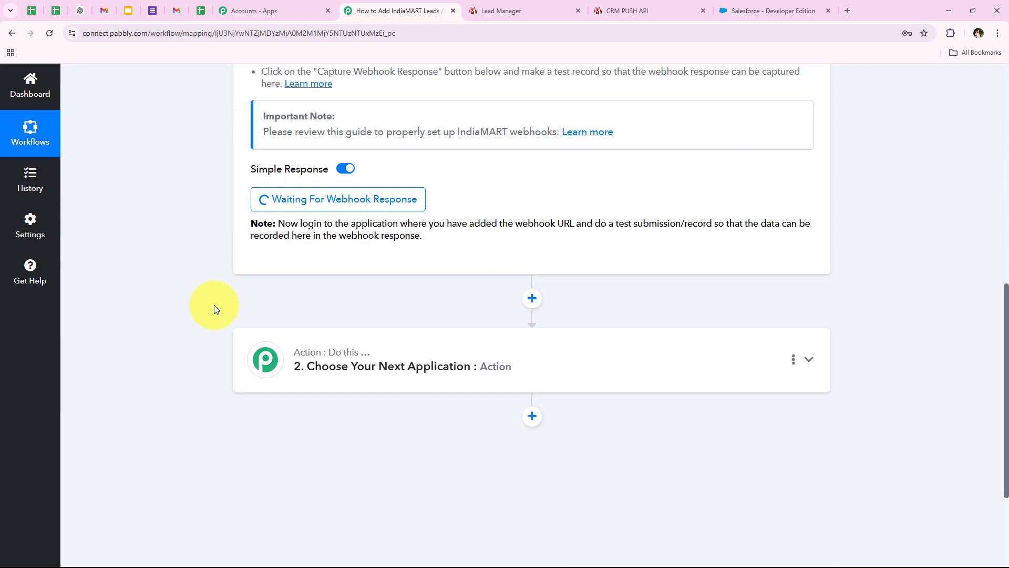
{"action": "scroll", "coordinate": [214, 305], "scroll_direction": "up", "scroll_amount": 1}
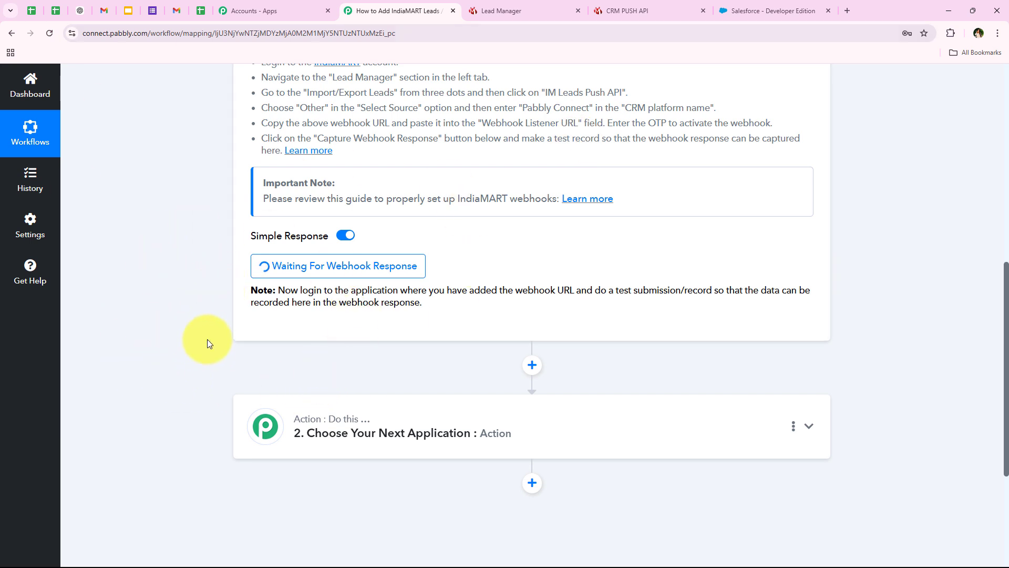
{"action": "scroll", "coordinate": [229, 343], "scroll_direction": "up", "scroll_amount": 1}
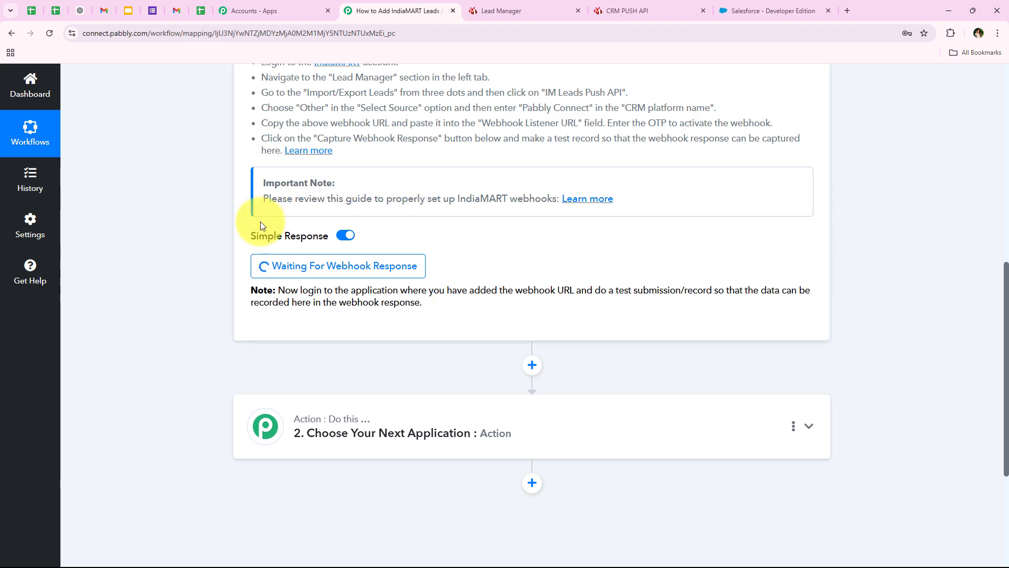
{"action": "scroll", "coordinate": [190, 348], "scroll_direction": "up", "scroll_amount": 2}
{"action": "scroll", "coordinate": [194, 195], "scroll_direction": "up", "scroll_amount": 1}
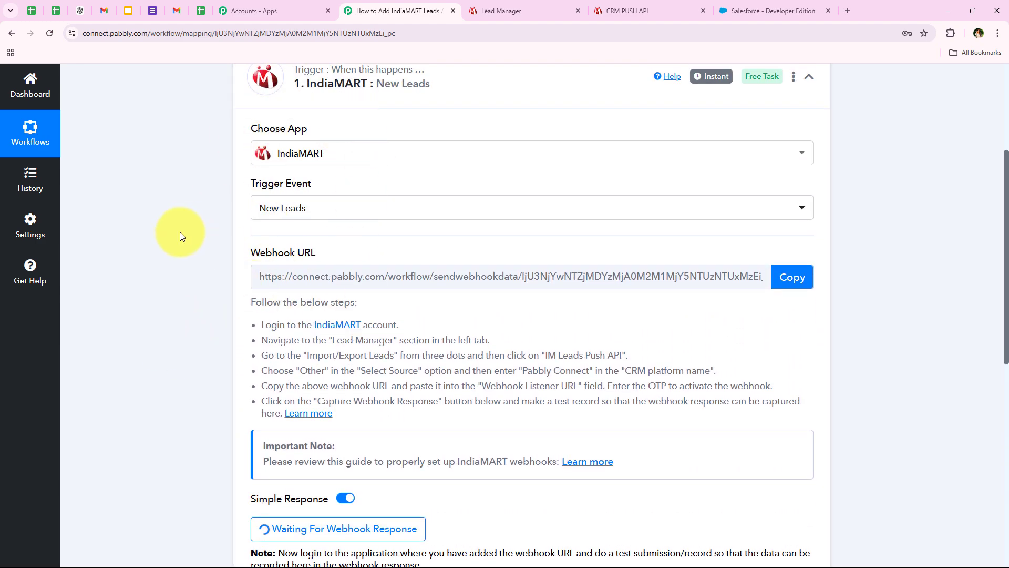
{"action": "scroll", "coordinate": [180, 232], "scroll_direction": "down", "scroll_amount": 1}
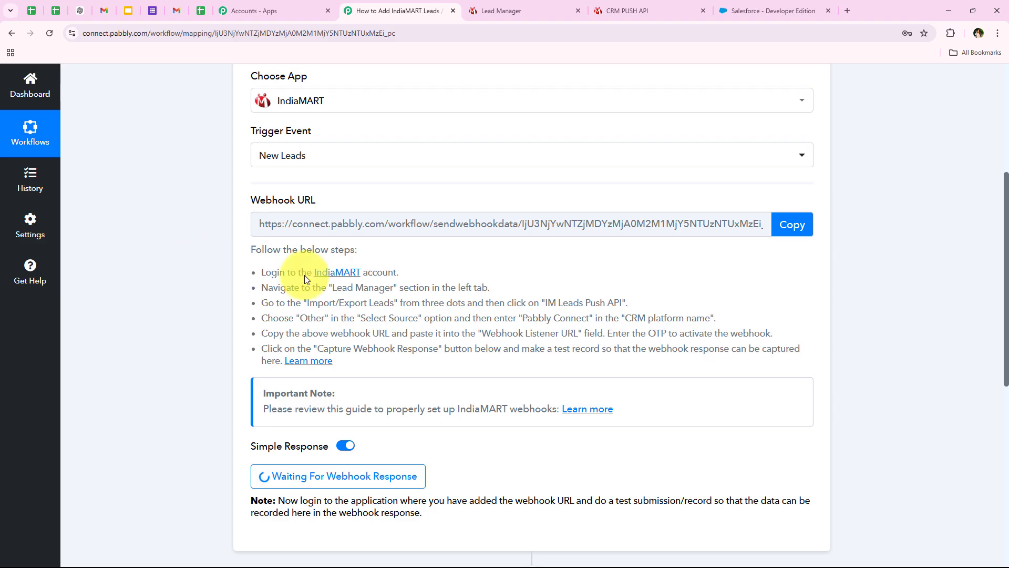
{"action": "key", "text": "alt+Tab"}
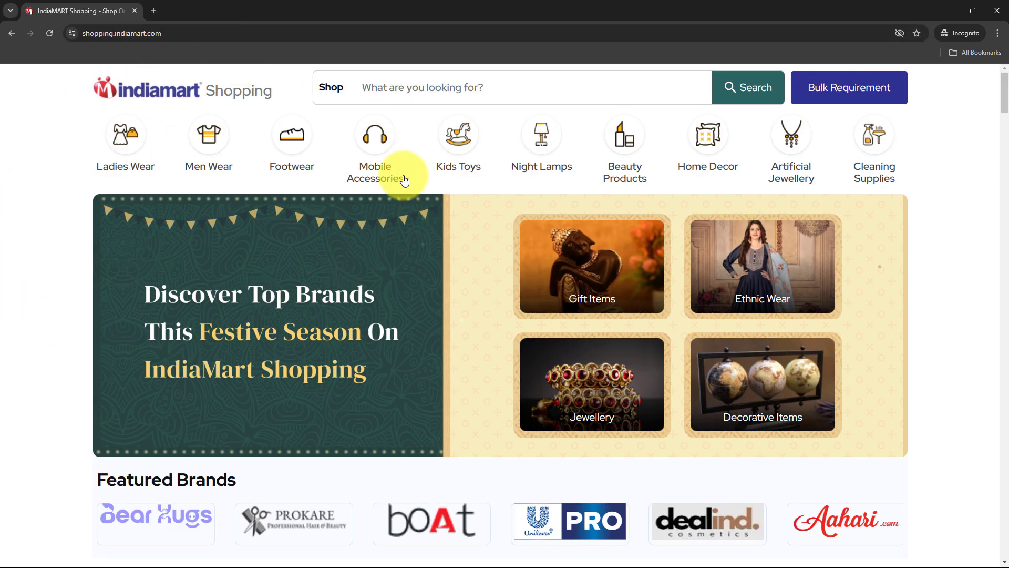
- Search IndiaMART Shopping for Magnet Brains and open its Pabbly Connect product listing
{"action": "left_click", "coordinate": [398, 87]}
{"action": "type", "text": "Magnet"}
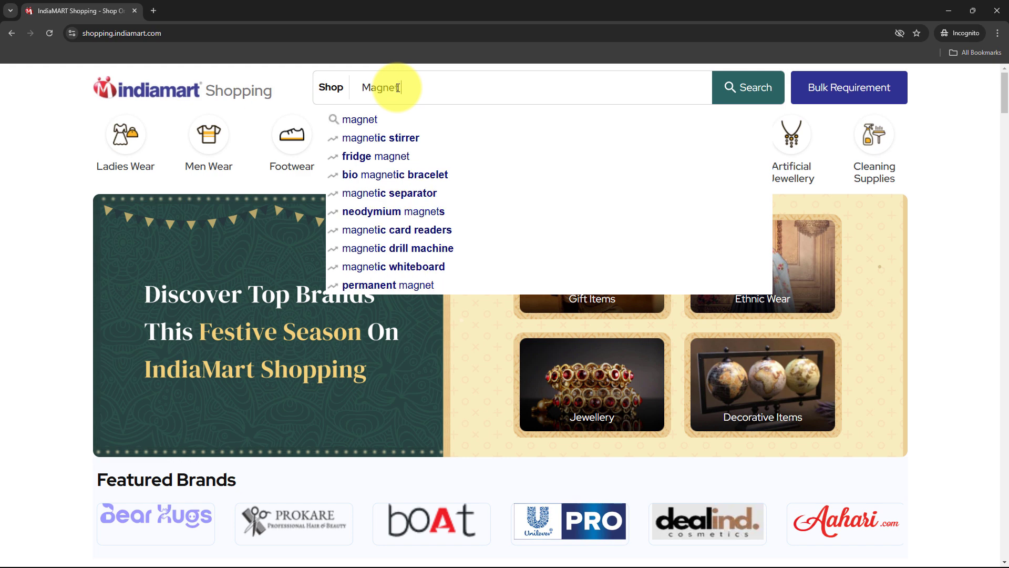
{"action": "type", "text": " Bra"}
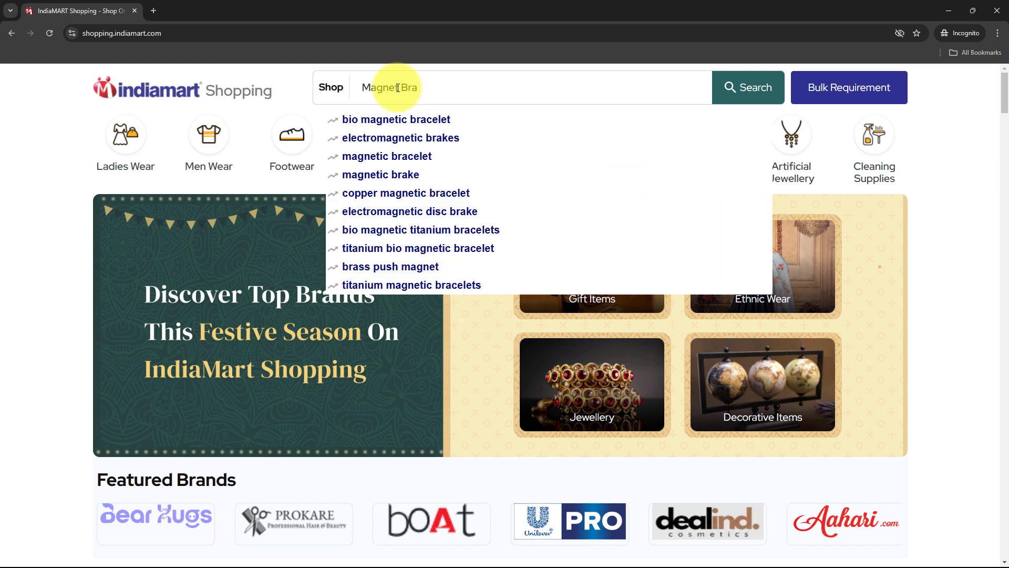
{"action": "type", "text": "ins"}
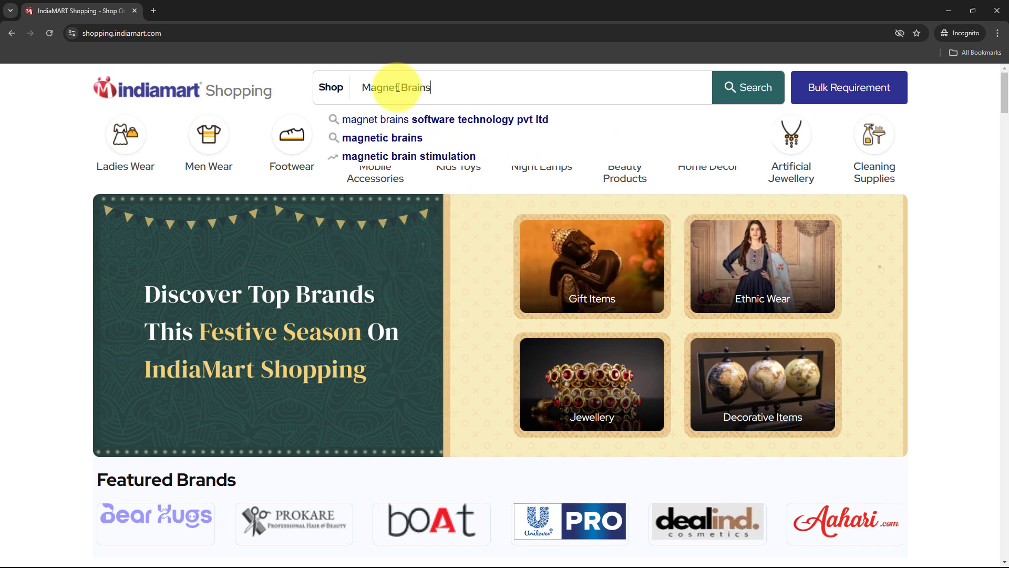
{"action": "left_click", "coordinate": [462, 120]}
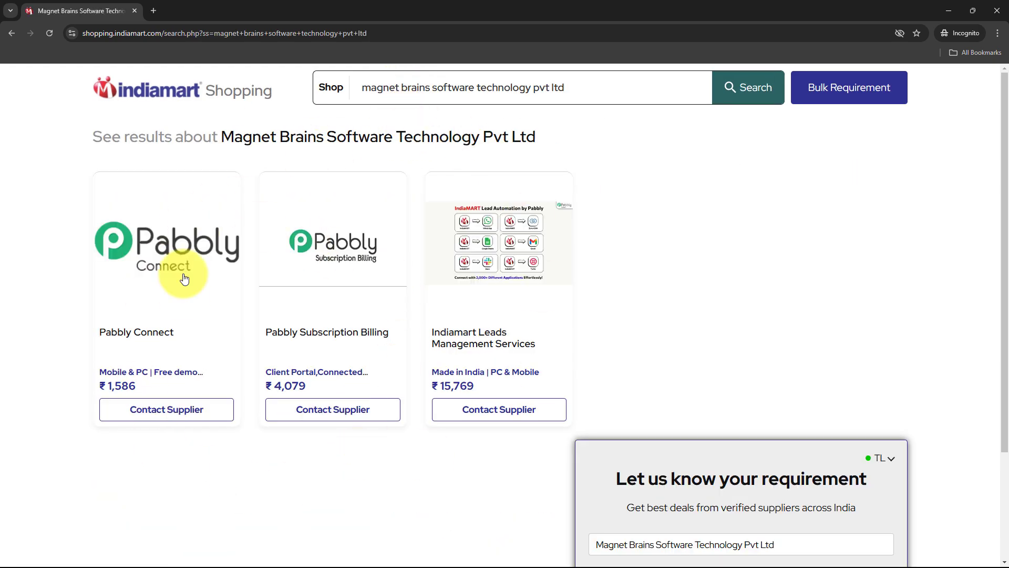
{"action": "left_click", "coordinate": [165, 235]}
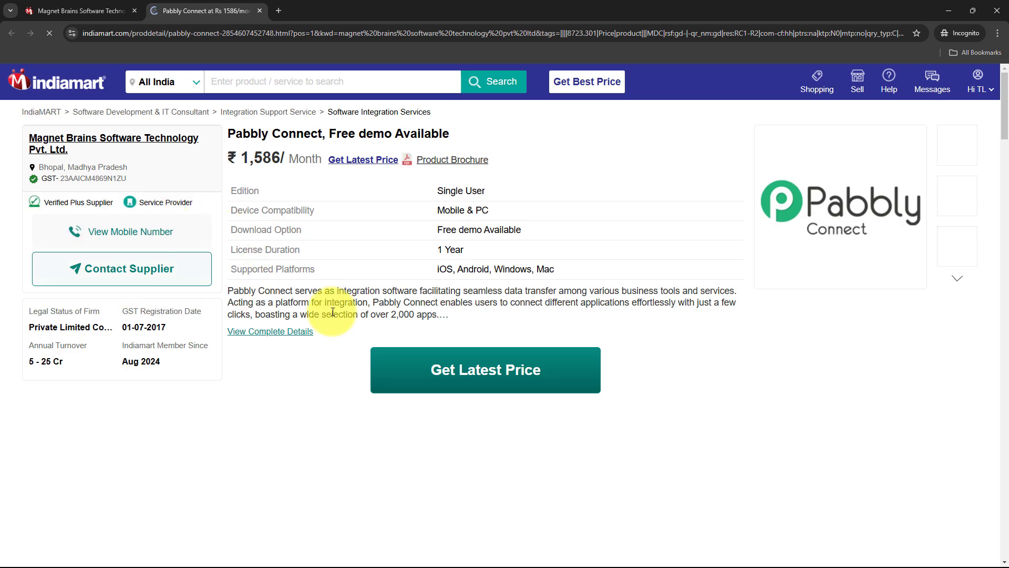
- Start an enquiry with Pabbly Connect, paste the luxury-hotel Italian marble and granite requirement, and continue
{"action": "left_click", "coordinate": [167, 274]}
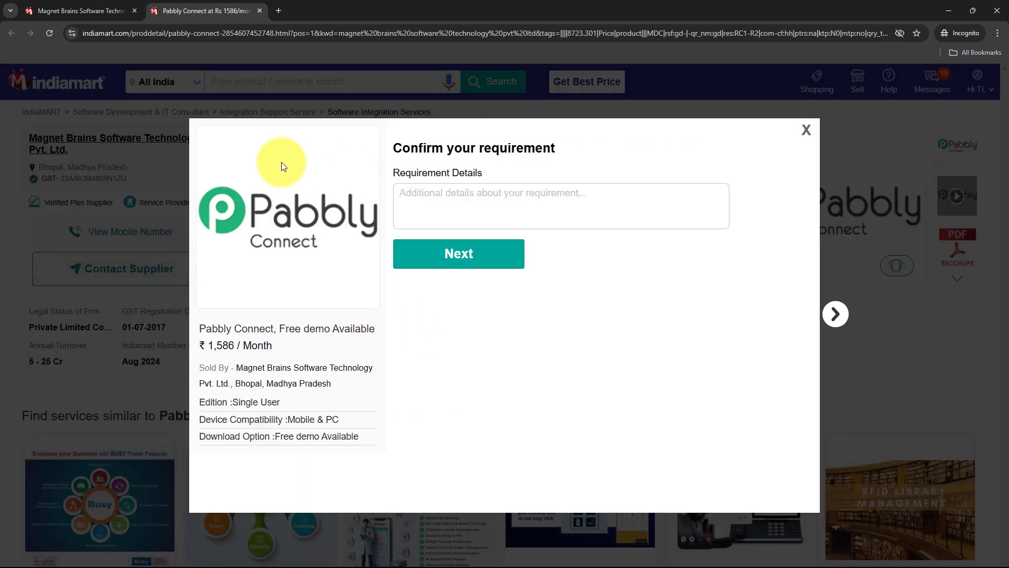
{"action": "left_click_drag", "start_coordinate": [393, 167], "coordinate": [498, 164]}
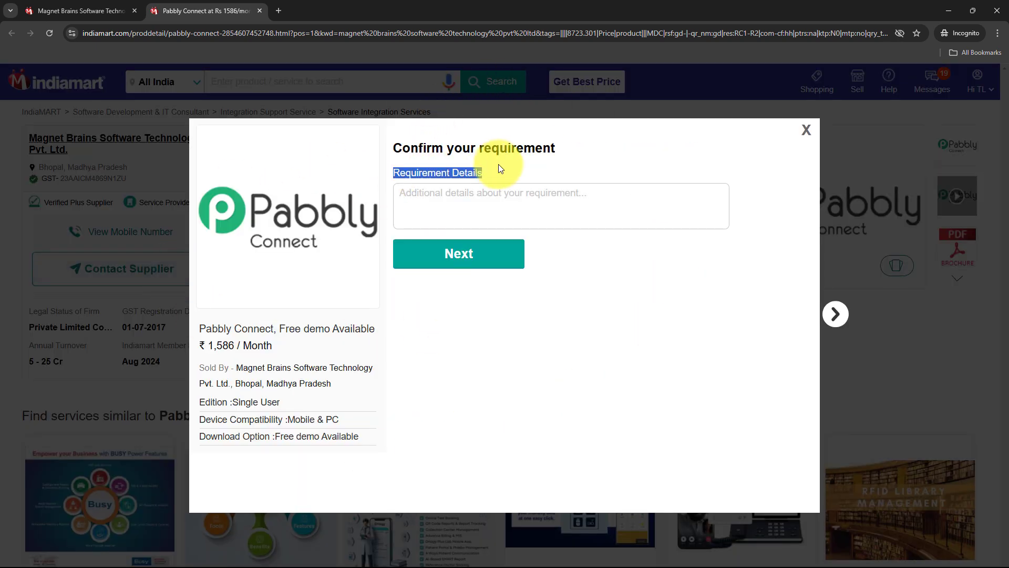
{"action": "left_click", "coordinate": [438, 174]}
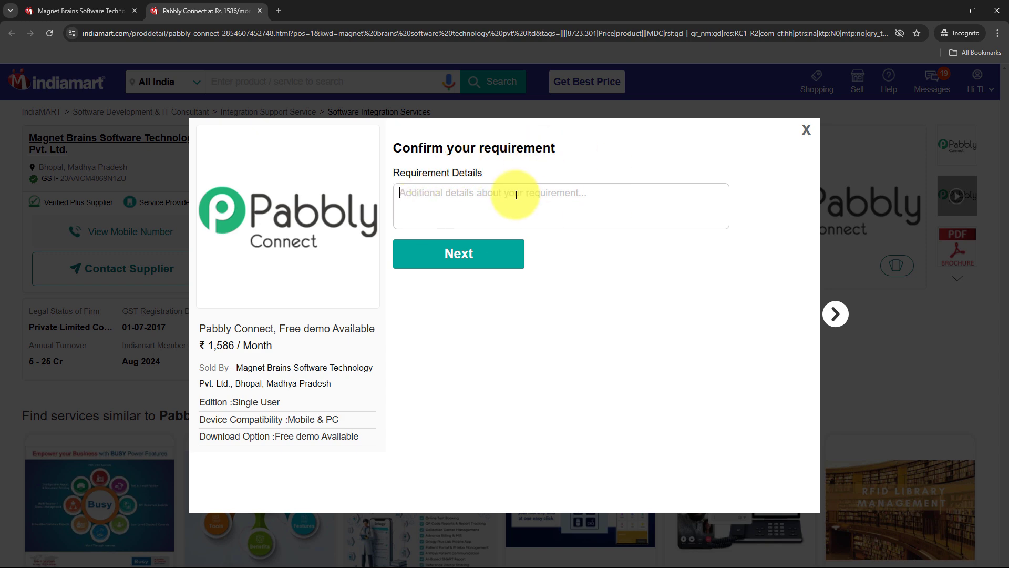
{"action": "key", "text": "ctrl+v"}
{"action": "scroll", "coordinate": [514, 199], "scroll_direction": "up", "scroll_amount": 2}
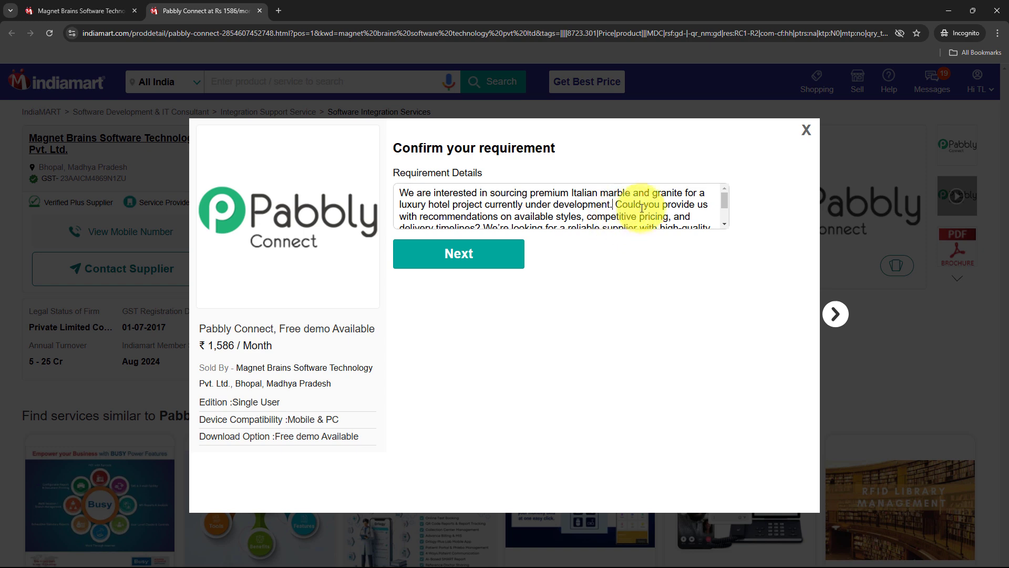
{"action": "scroll", "coordinate": [437, 205], "scroll_direction": "down", "scroll_amount": 1}
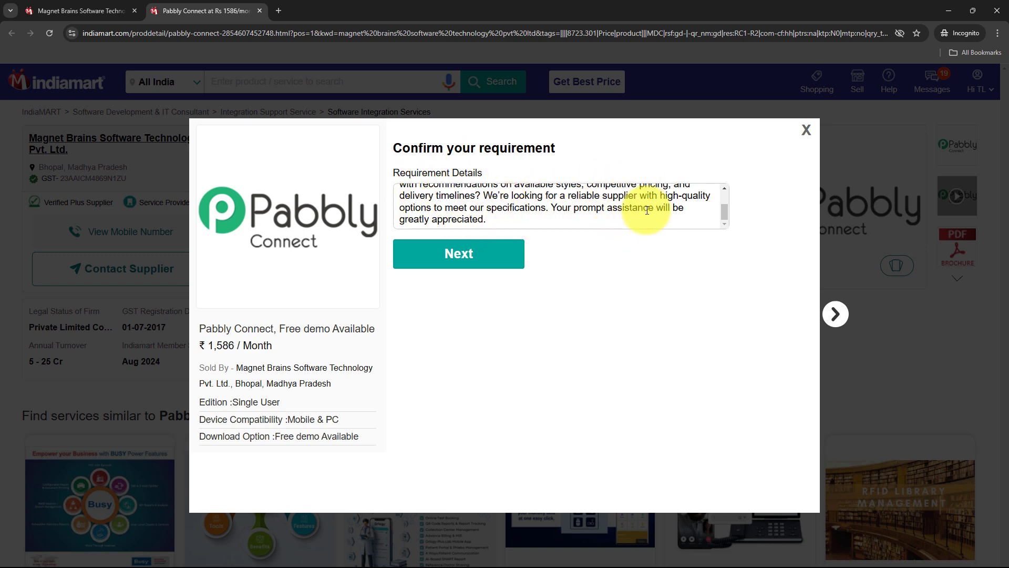
{"action": "scroll", "coordinate": [429, 200], "scroll_direction": "up", "scroll_amount": 3}
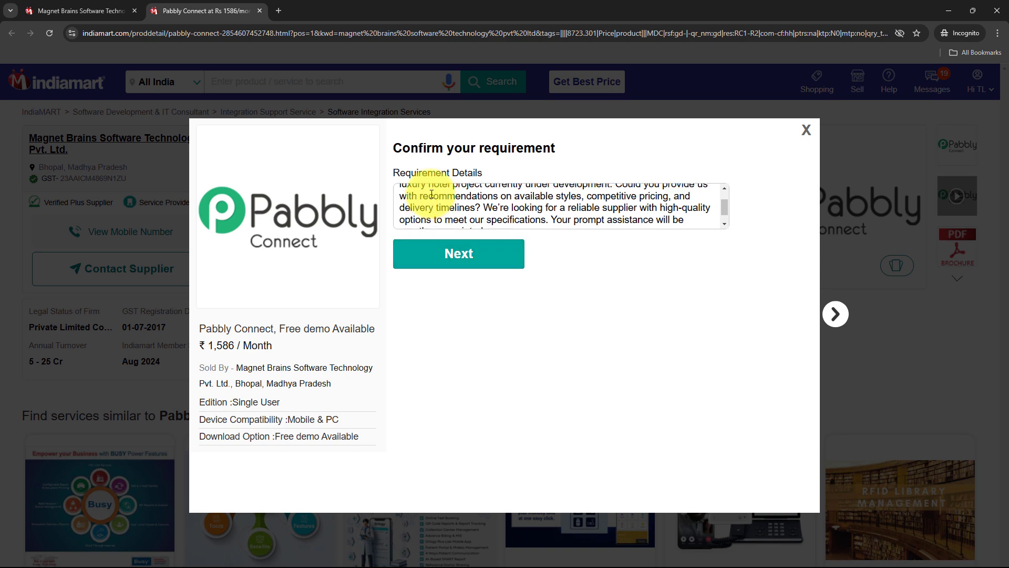
{"action": "left_click", "coordinate": [508, 268]}
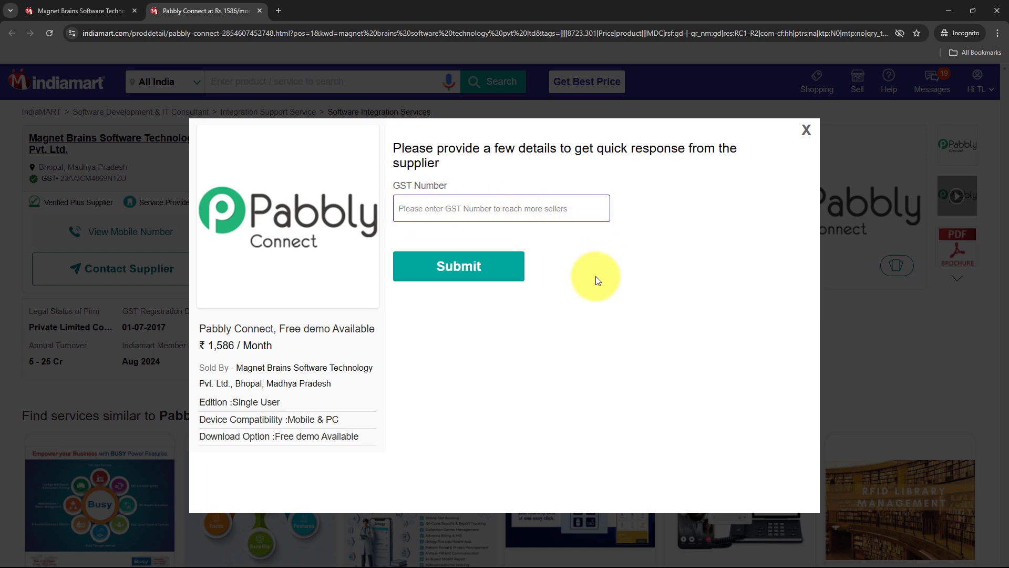
- Submit the enquiry with GST Number left blank, confirm it was sent, and minimise the buyer window
{"action": "left_click", "coordinate": [504, 284]}
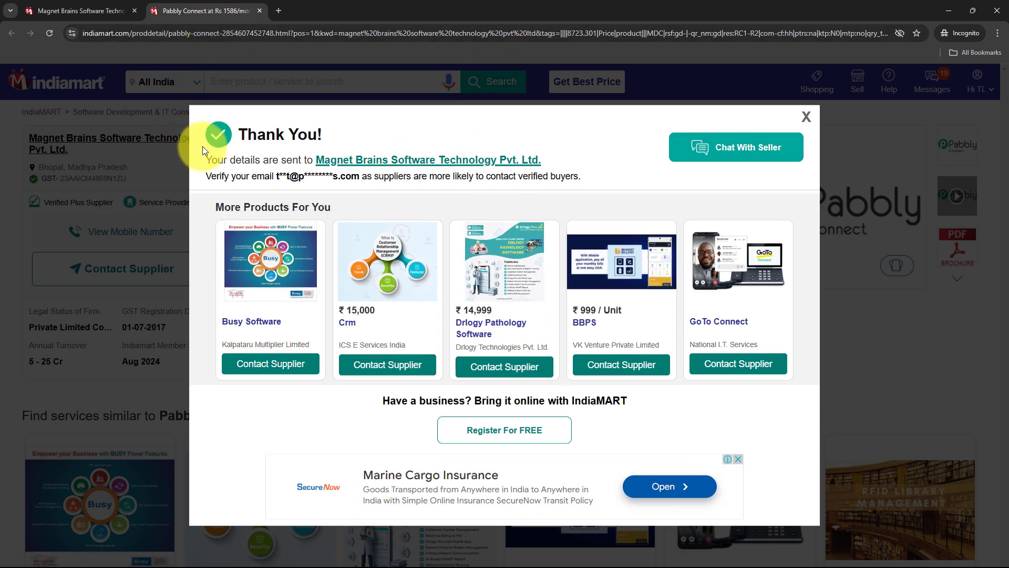
{"action": "left_click_drag", "start_coordinate": [222, 157], "coordinate": [538, 156]}
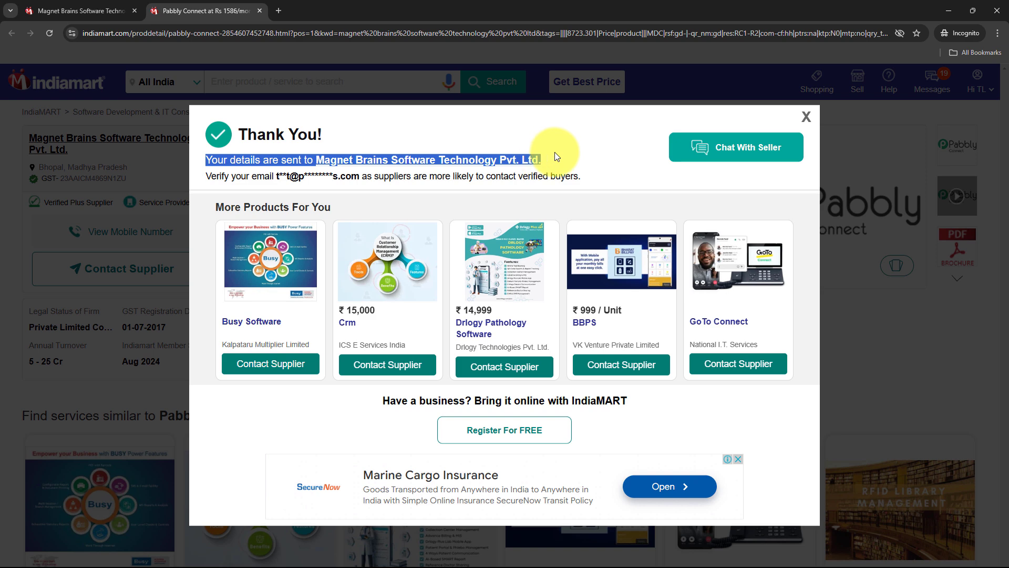
{"action": "left_click", "coordinate": [554, 153]}
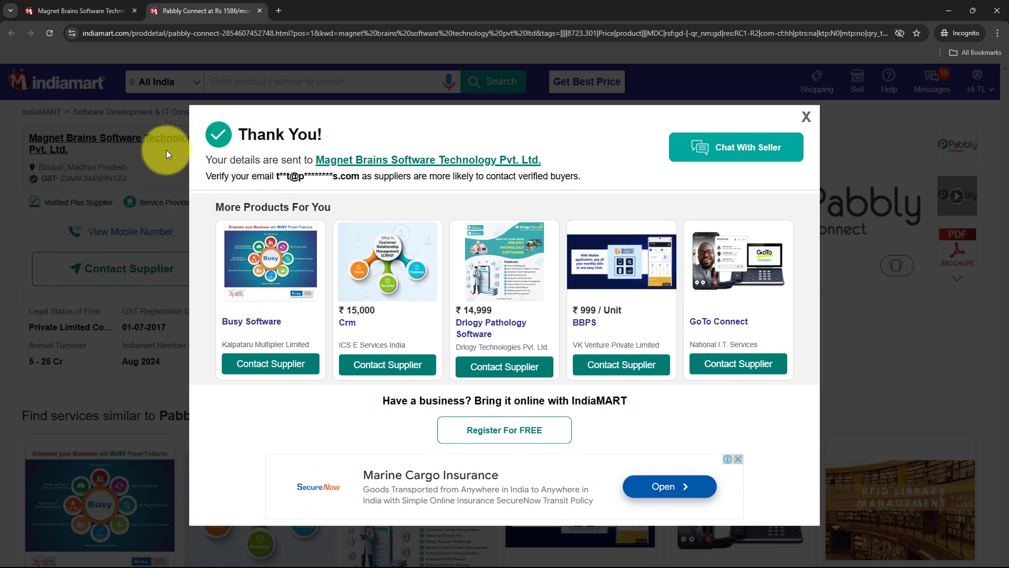
{"action": "left_click", "coordinate": [947, 7]}
{"action": "scroll", "coordinate": [402, 374], "scroll_direction": "down", "scroll_amount": 4}
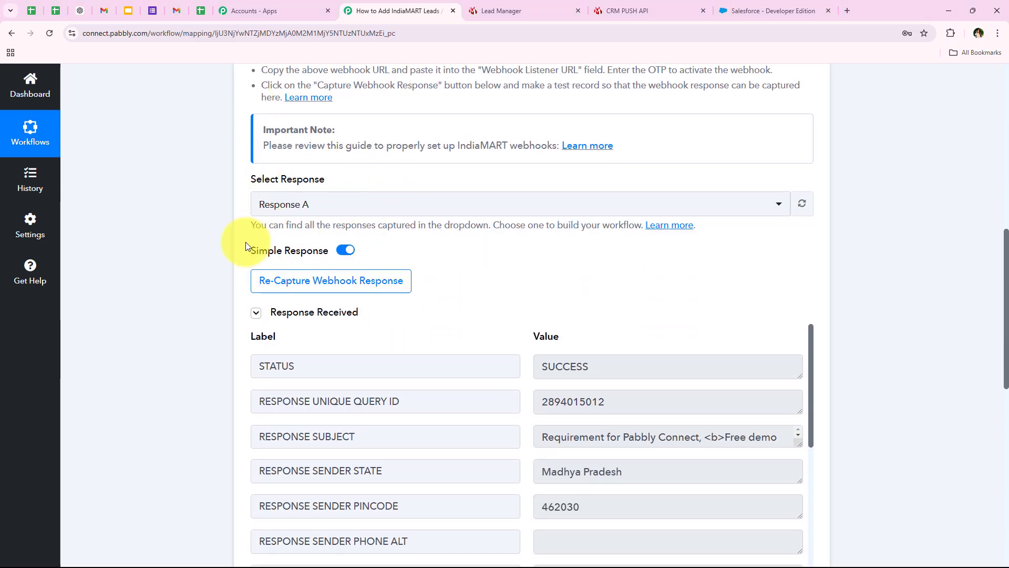
{"action": "scroll", "coordinate": [245, 242], "scroll_direction": "down", "scroll_amount": 2}
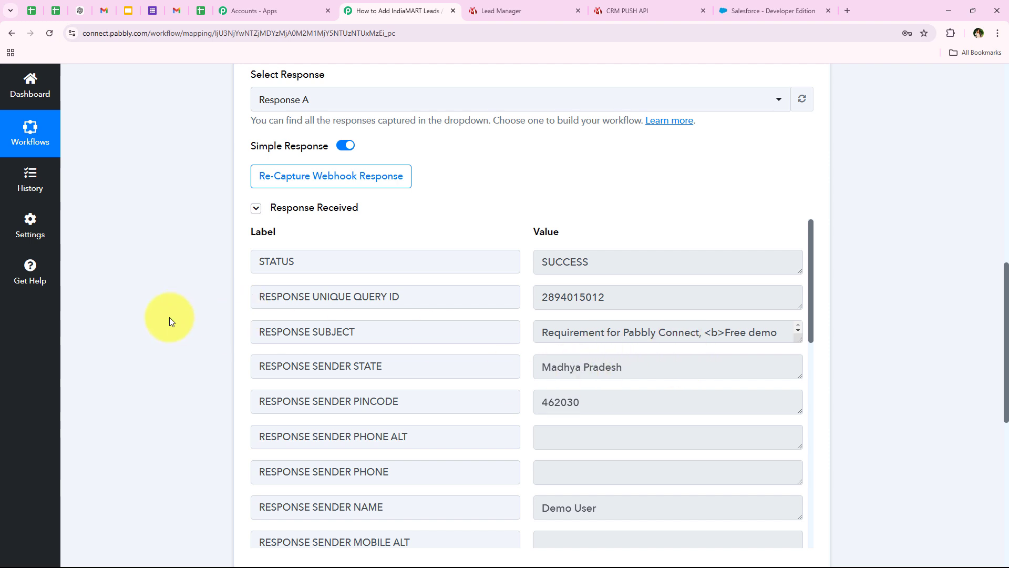
{"action": "left_click_drag", "start_coordinate": [689, 372], "coordinate": [490, 362]}
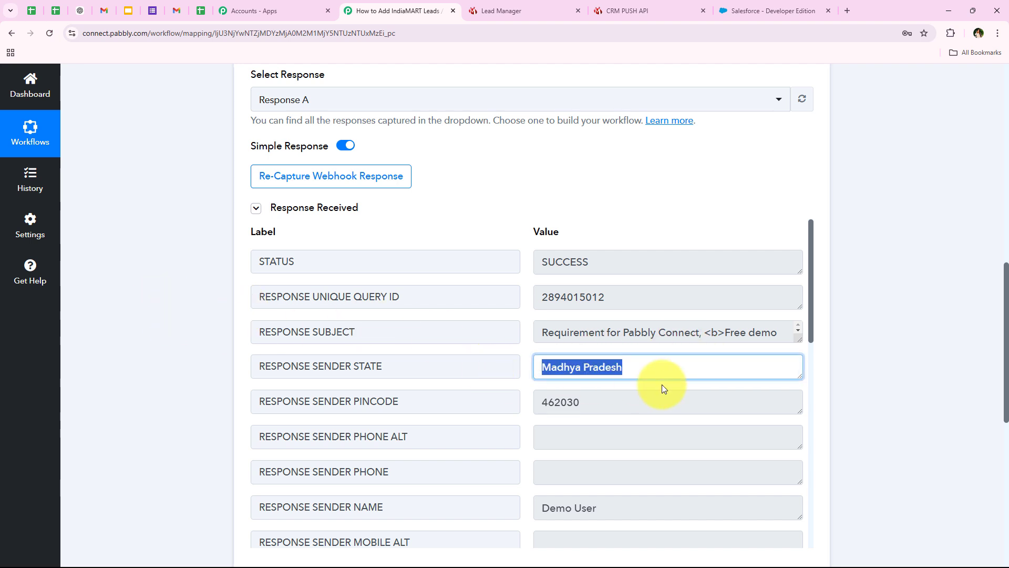
{"action": "left_click_drag", "start_coordinate": [640, 404], "coordinate": [453, 403]}
{"action": "left_click_drag", "start_coordinate": [595, 513], "coordinate": [494, 511]}
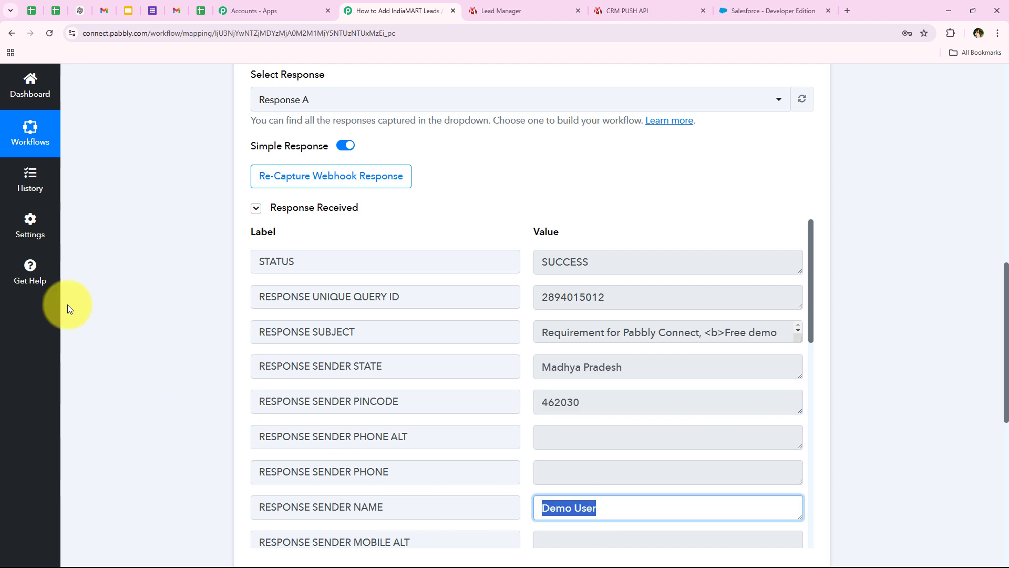
{"action": "left_click", "coordinate": [86, 307]}
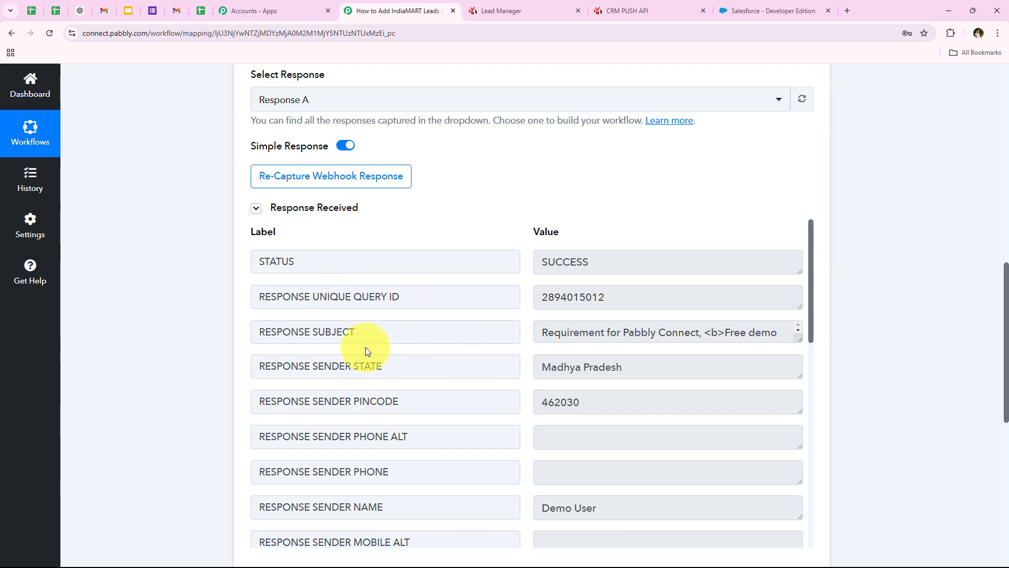
{"action": "left_click_drag", "start_coordinate": [369, 341], "coordinate": [309, 333]}
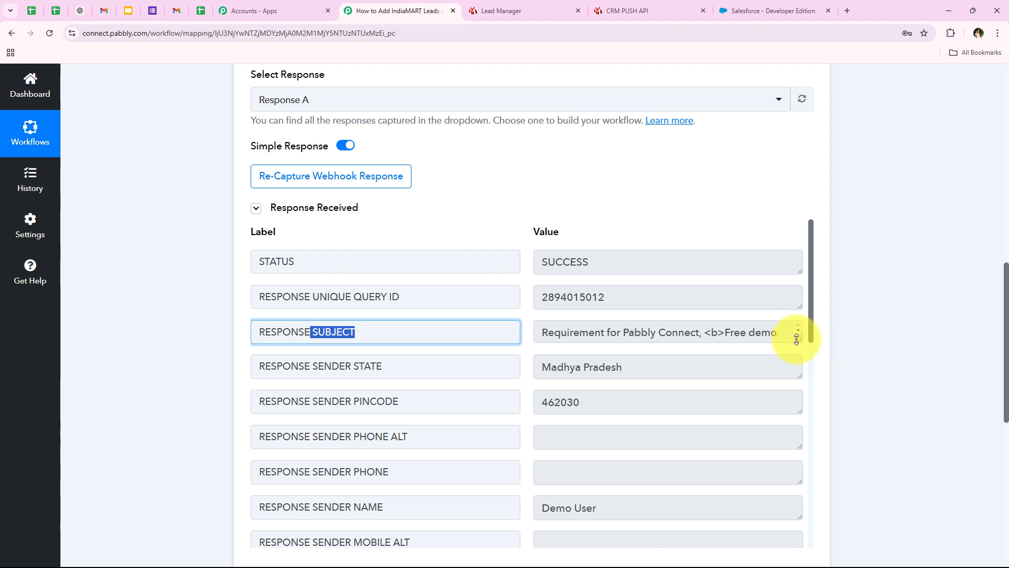
{"action": "left_click_drag", "start_coordinate": [797, 339], "coordinate": [795, 356]}
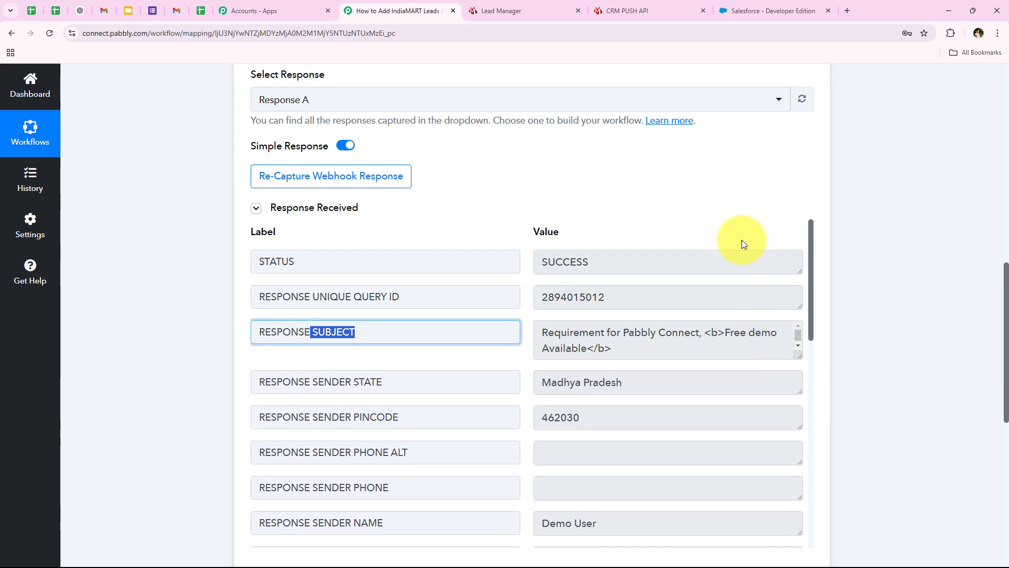
{"action": "left_click", "coordinate": [526, 340]}
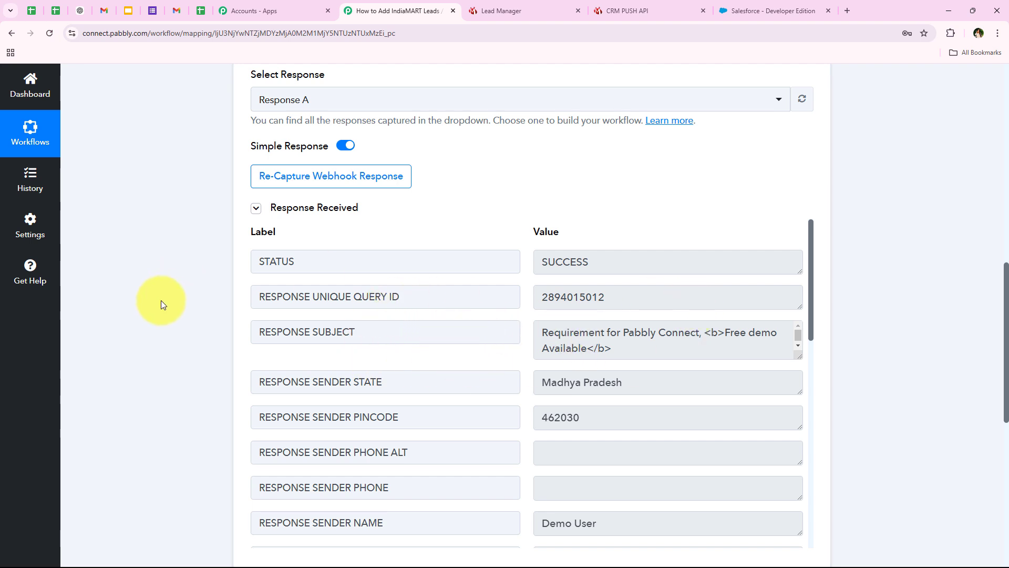
{"action": "scroll", "coordinate": [165, 301], "scroll_direction": "down", "scroll_amount": 1}
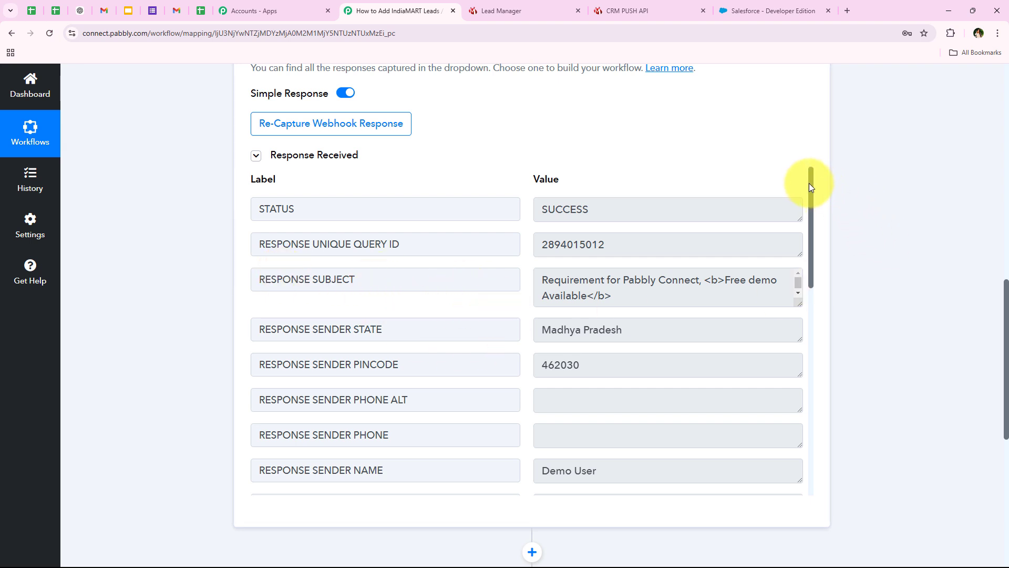
{"action": "scroll", "coordinate": [809, 194], "scroll_direction": "down", "scroll_amount": 5}
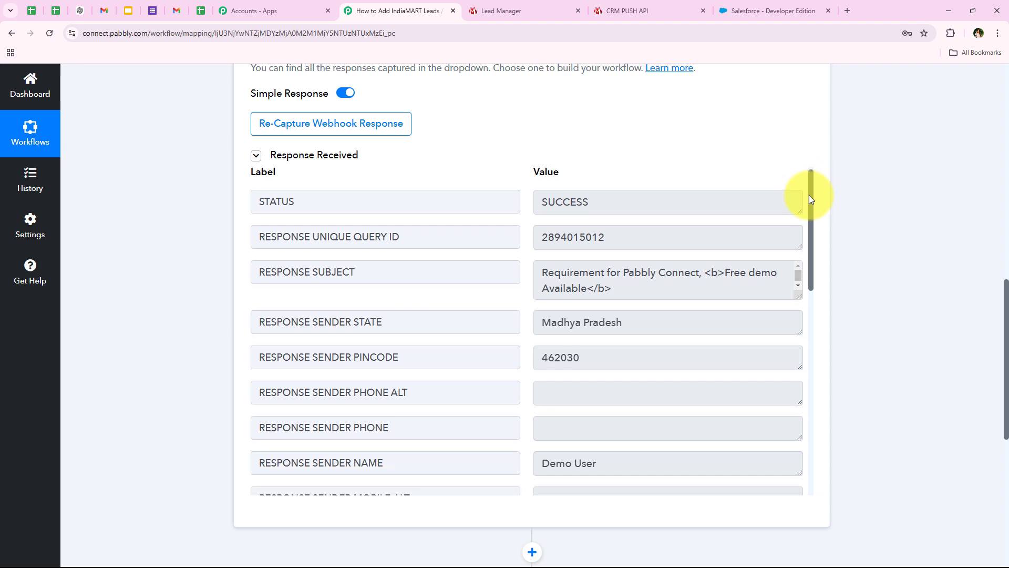
{"action": "left_click_drag", "start_coordinate": [670, 223], "coordinate": [484, 230]}
{"action": "left_click", "coordinate": [690, 269]}
{"action": "scroll", "coordinate": [613, 313], "scroll_direction": "down", "scroll_amount": 4}
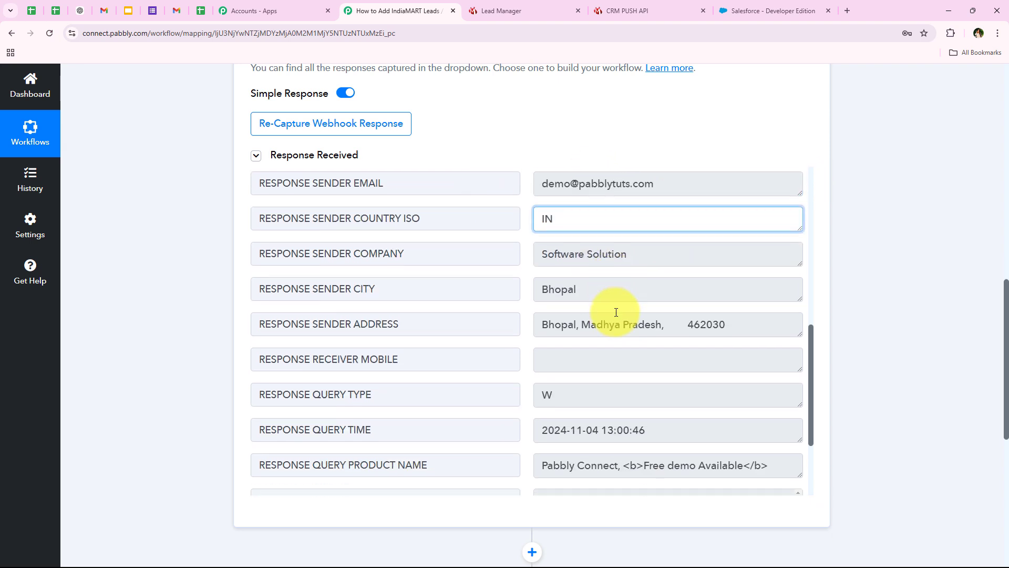
{"action": "left_click", "coordinate": [605, 210]}
{"action": "key", "text": "ctrl+a"}
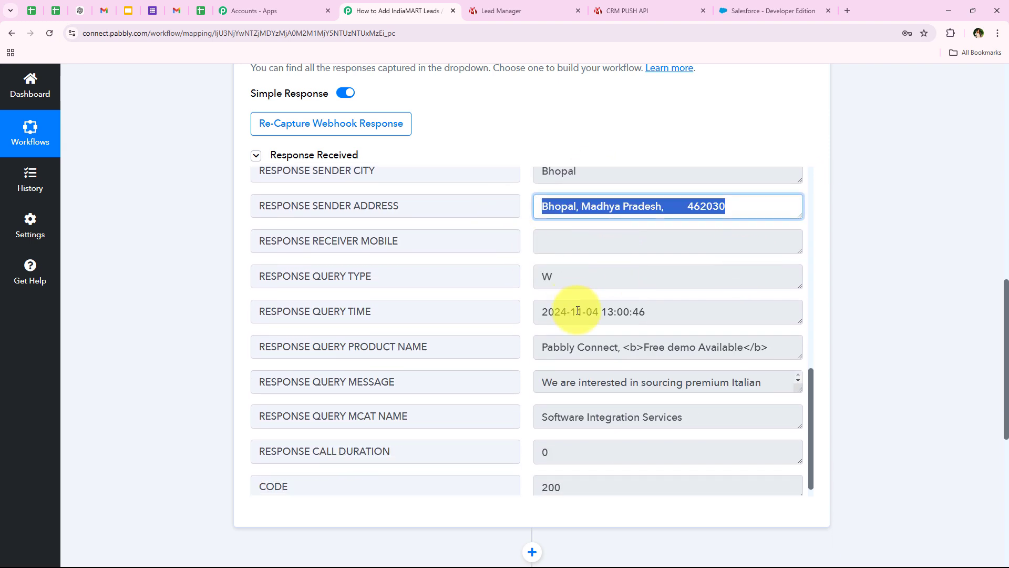
{"action": "scroll", "coordinate": [631, 368], "scroll_direction": "down", "scroll_amount": 1}
{"action": "left_click_drag", "start_coordinate": [310, 367], "coordinate": [732, 365]}
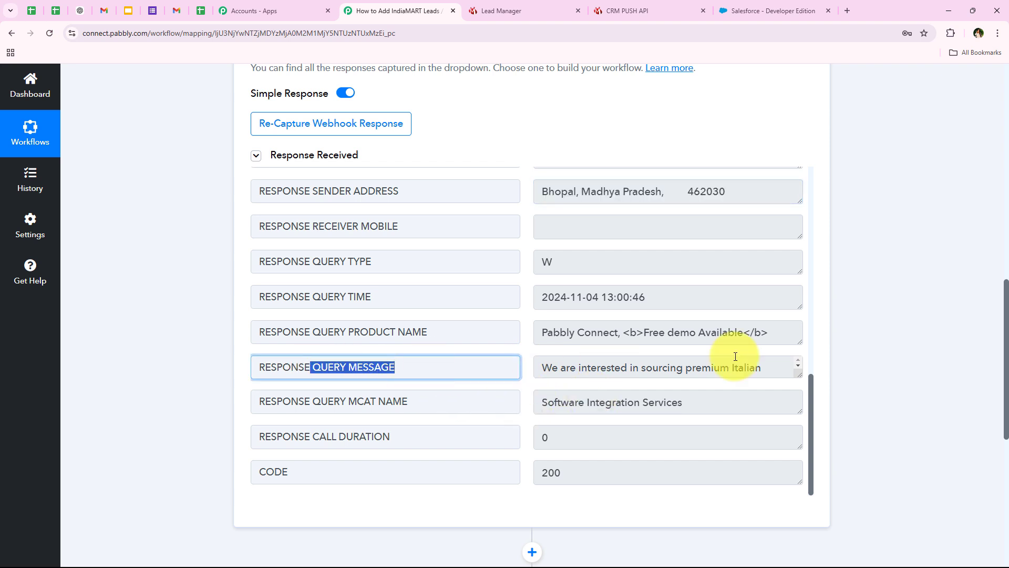
{"action": "left_click_drag", "start_coordinate": [798, 373], "coordinate": [795, 482]}
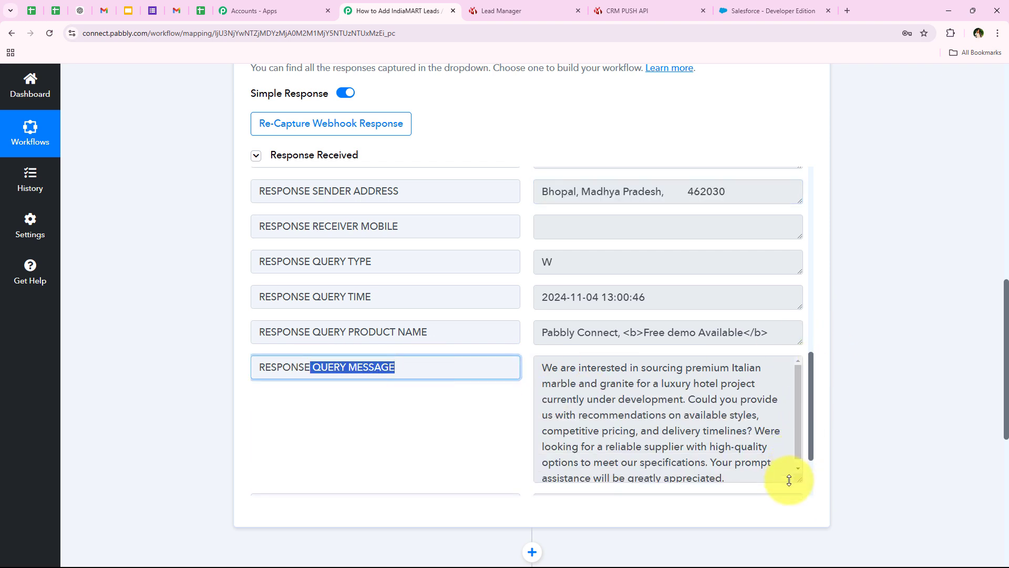
{"action": "scroll", "coordinate": [507, 435], "scroll_direction": "down", "scroll_amount": 1}
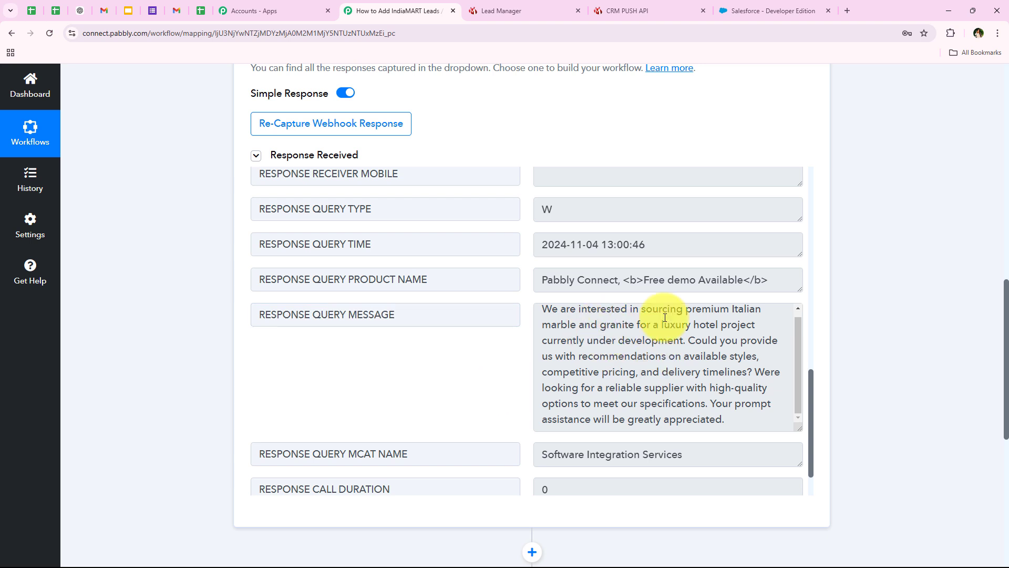
{"action": "left_click_drag", "start_coordinate": [541, 310], "coordinate": [741, 340]}
{"action": "left_click", "coordinate": [638, 362]}
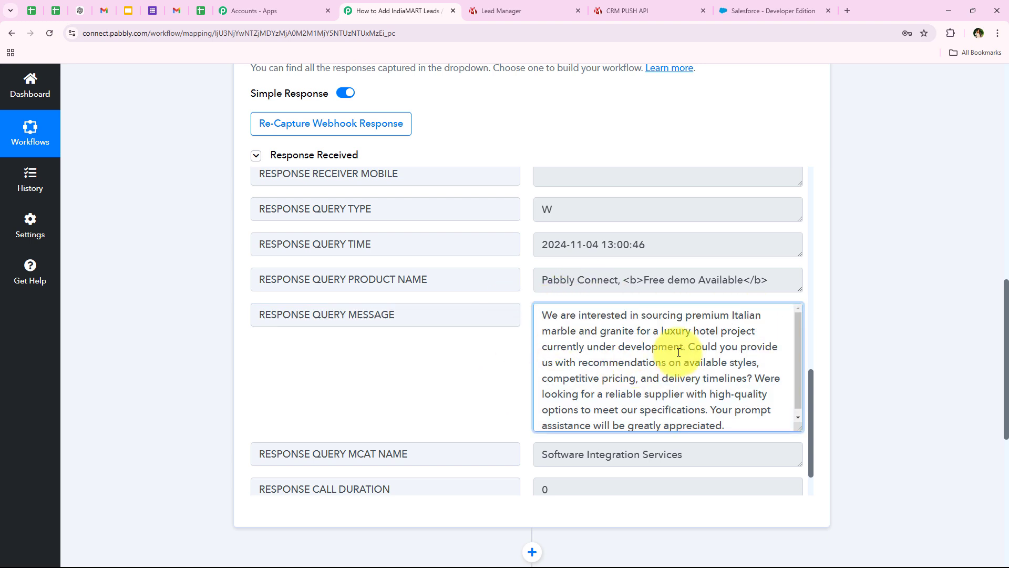
{"action": "scroll", "coordinate": [653, 349], "scroll_direction": "up", "scroll_amount": 1}
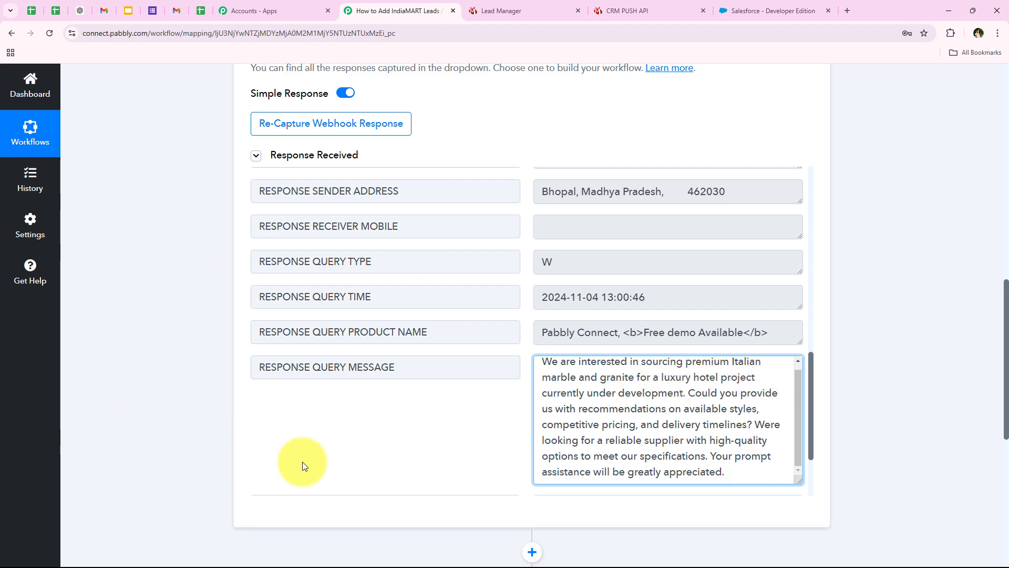
{"action": "left_click", "coordinate": [242, 462]}
{"action": "scroll", "coordinate": [268, 396], "scroll_direction": "up", "scroll_amount": 1}
- Collapse the IndiaMART trigger step and glance at the Salesforce home page
{"action": "scroll", "coordinate": [142, 266], "scroll_direction": "up", "scroll_amount": 10}
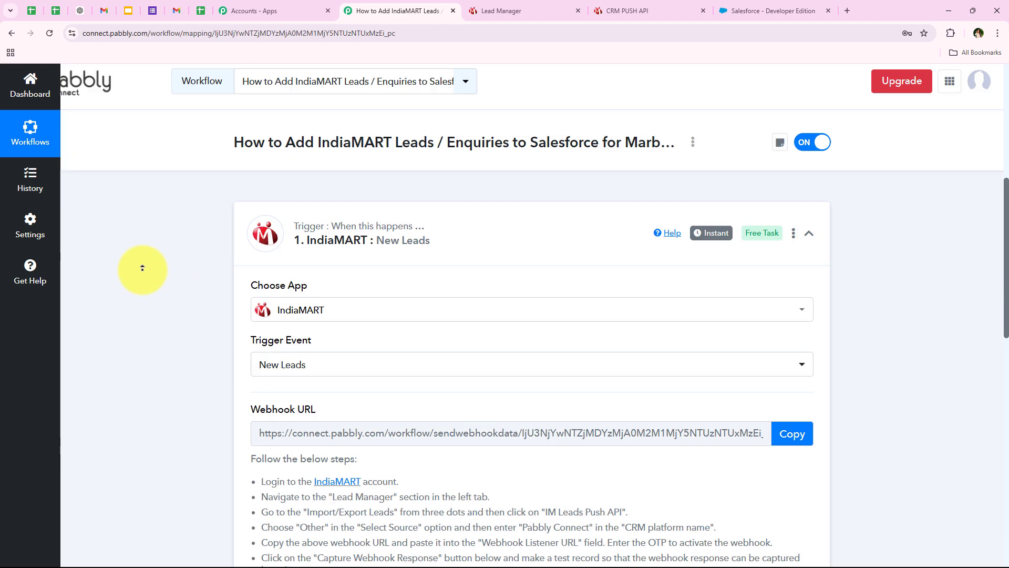
{"action": "left_click", "coordinate": [411, 301]}
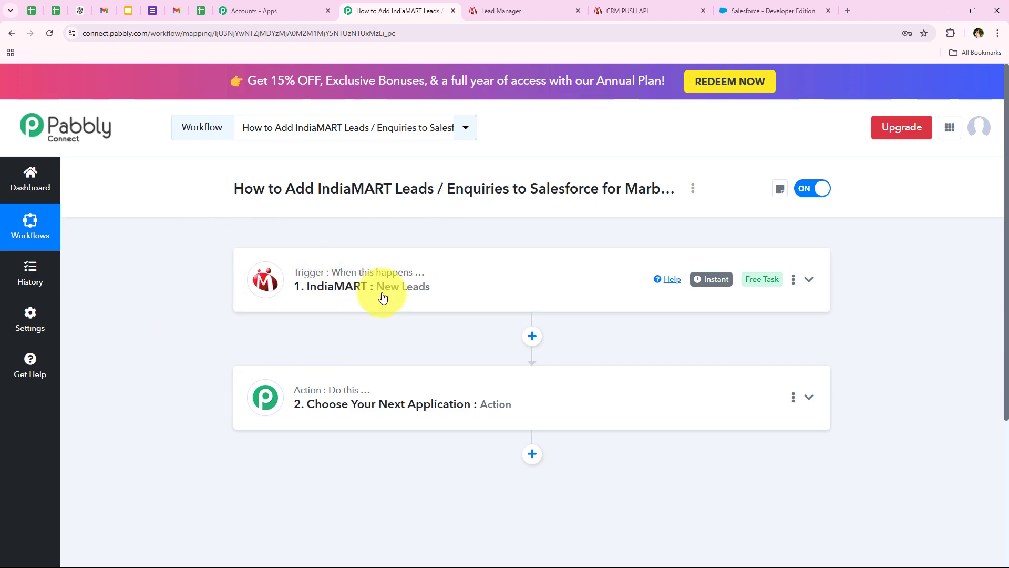
{"action": "left_click", "coordinate": [747, 10]}
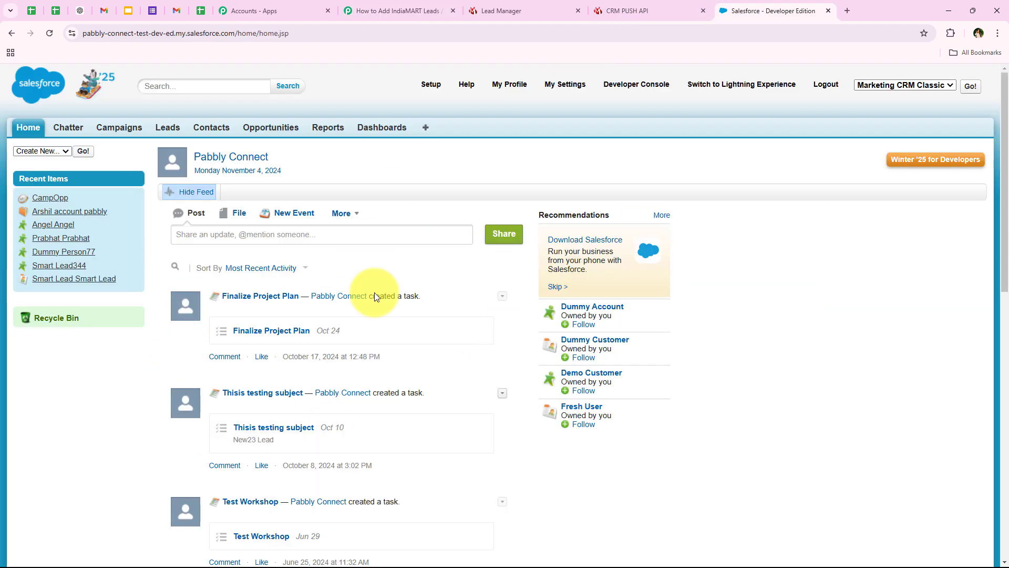
{"action": "left_click", "coordinate": [398, 10]}
- Search 'Salesf' to pick Salesforce as the action app, with Create Lead as the event
{"action": "left_click", "coordinate": [309, 429]}
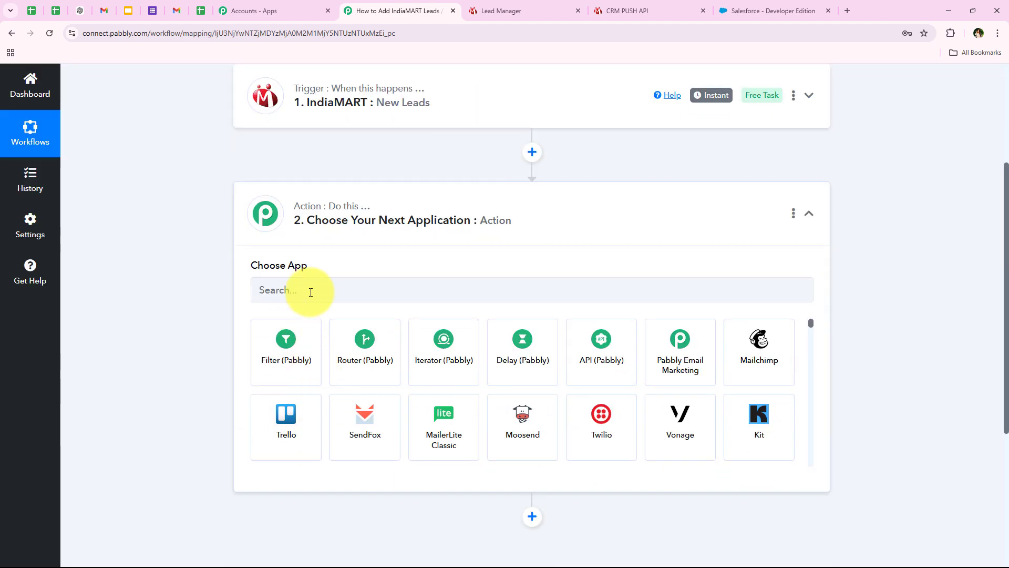
{"action": "left_click", "coordinate": [311, 292]}
{"action": "type", "text": "Salesfo"}
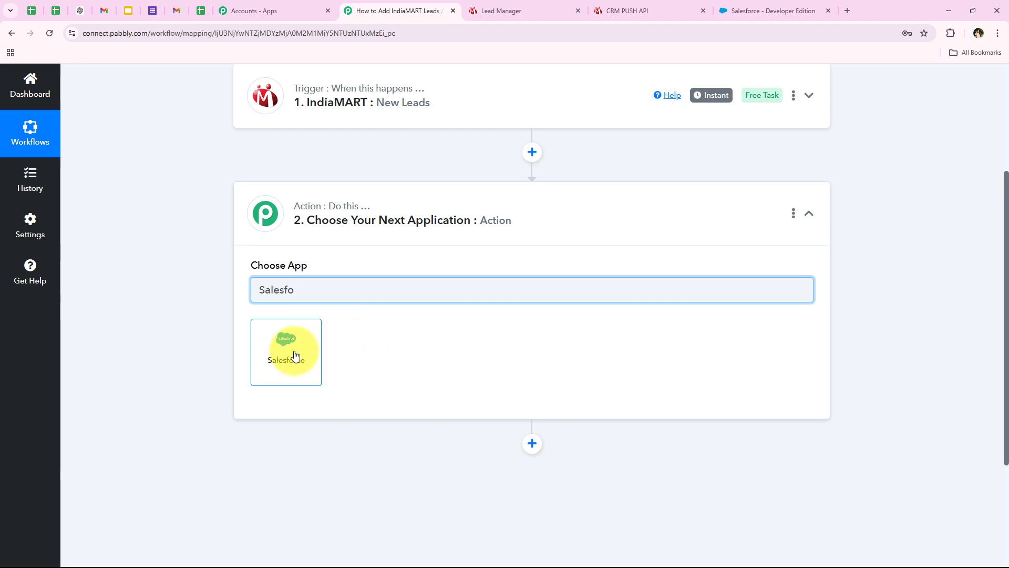
{"action": "left_click", "coordinate": [285, 350]}
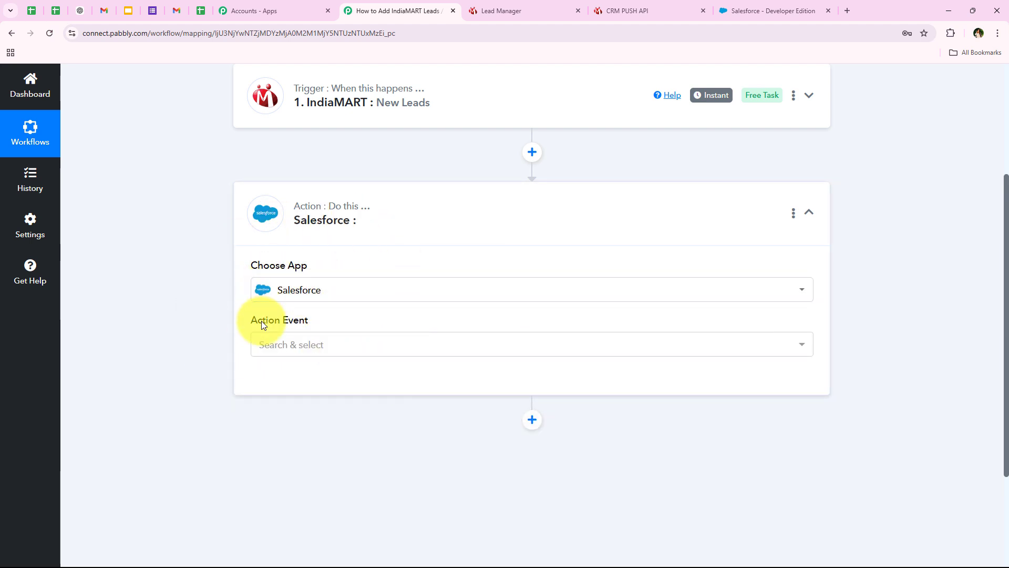
{"action": "left_click", "coordinate": [278, 348]}
{"action": "scroll", "coordinate": [405, 216], "scroll_direction": "down", "scroll_amount": 6}
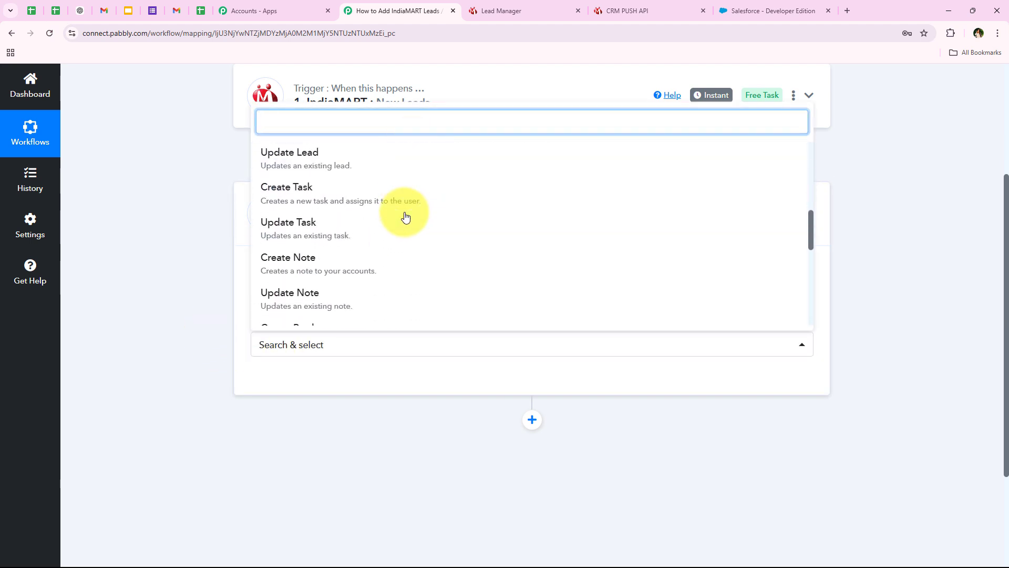
{"action": "scroll", "coordinate": [390, 226], "scroll_direction": "down", "scroll_amount": 1}
{"action": "scroll", "coordinate": [388, 225], "scroll_direction": "up", "scroll_amount": 4}
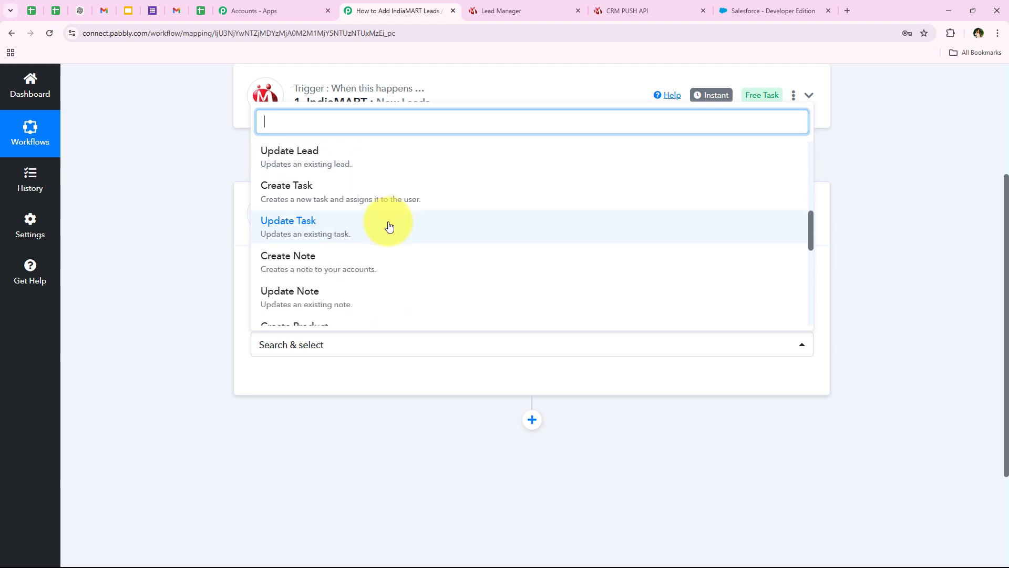
{"action": "left_click", "coordinate": [678, 218]}
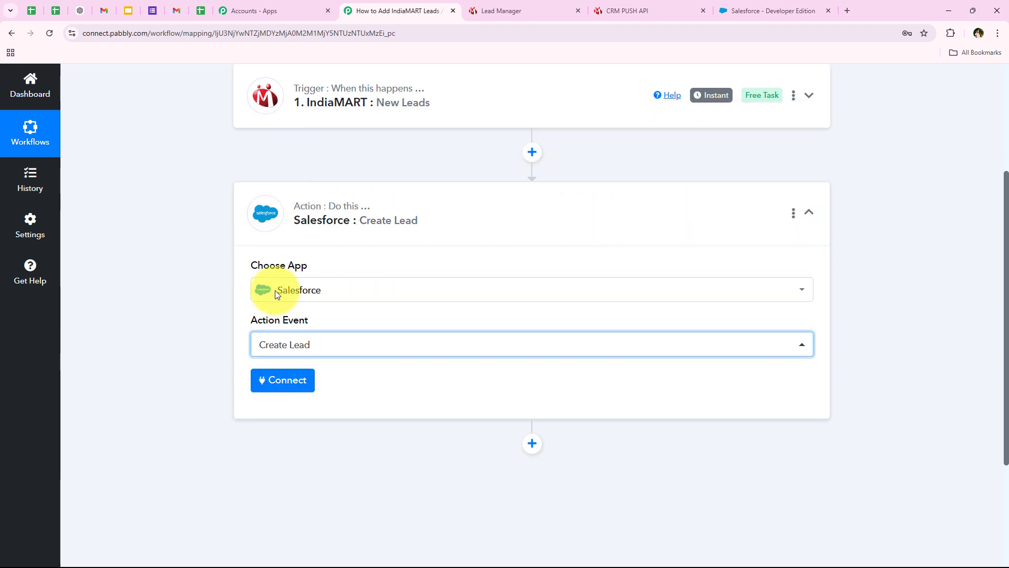
- Add a new Salesforce connection and grant Pabbly Connect access in the Allow Access popup
{"action": "left_click", "coordinate": [285, 386]}
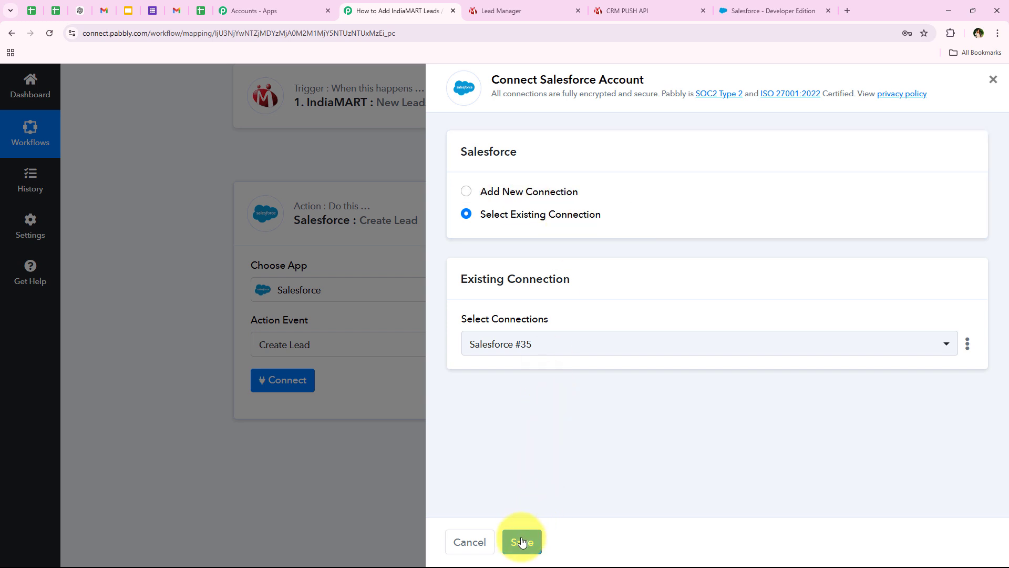
{"action": "left_click", "coordinate": [510, 195]}
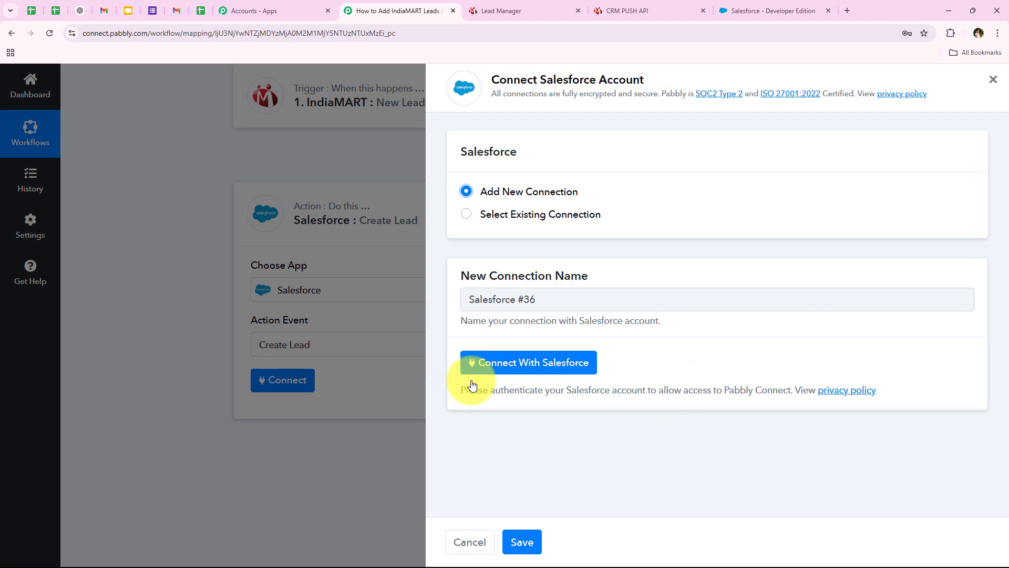
{"action": "left_click", "coordinate": [547, 368]}
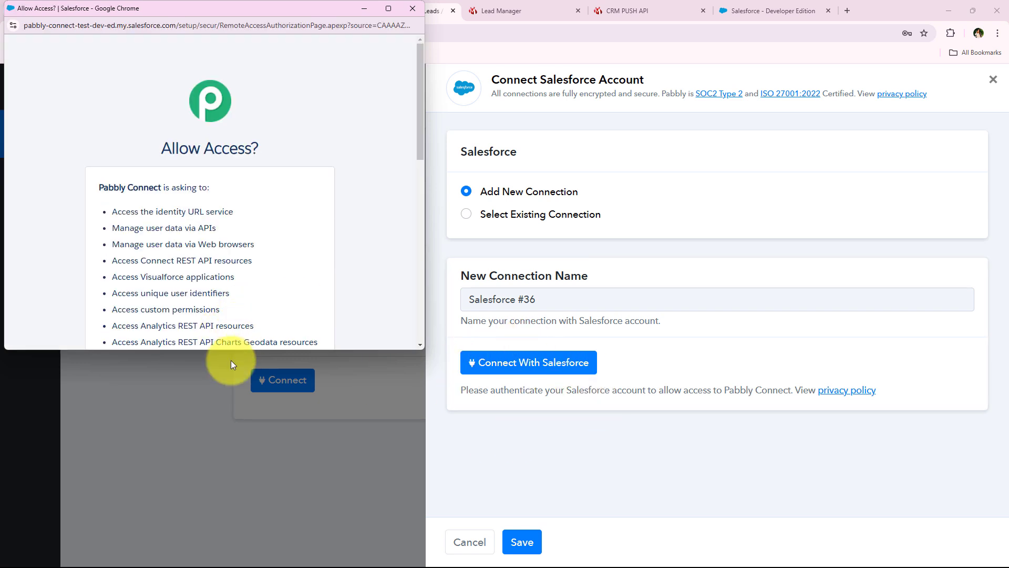
{"action": "left_click_drag", "start_coordinate": [221, 350], "coordinate": [247, 536]}
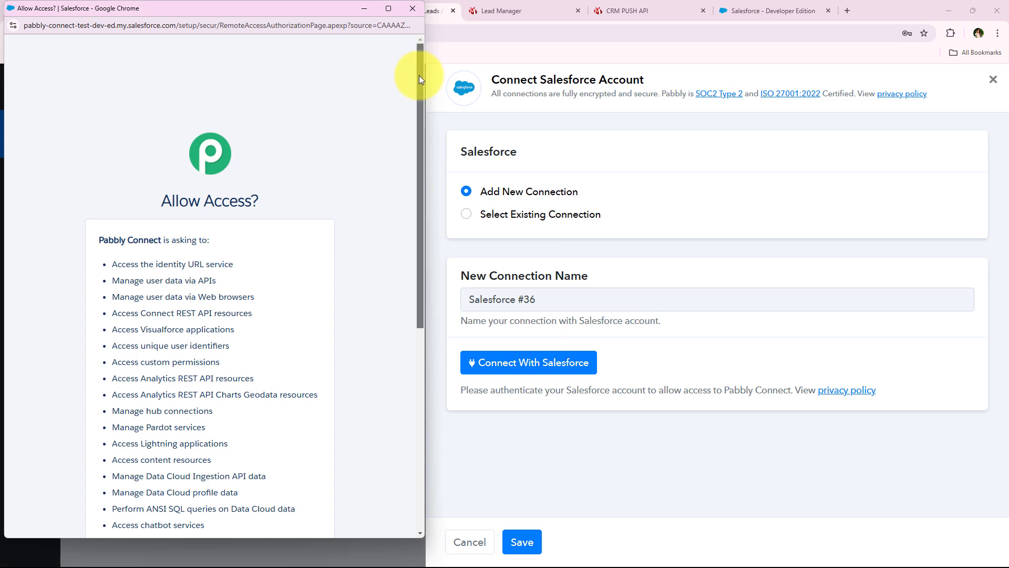
{"action": "left_click_drag", "start_coordinate": [419, 75], "coordinate": [229, 374]}
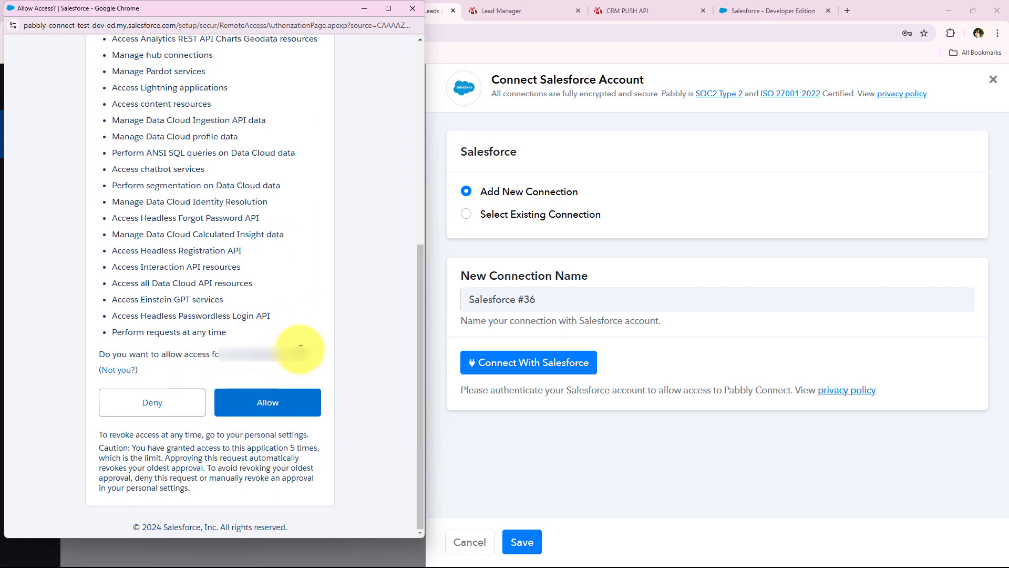
{"action": "left_click_drag", "start_coordinate": [234, 331], "coordinate": [103, 185]}
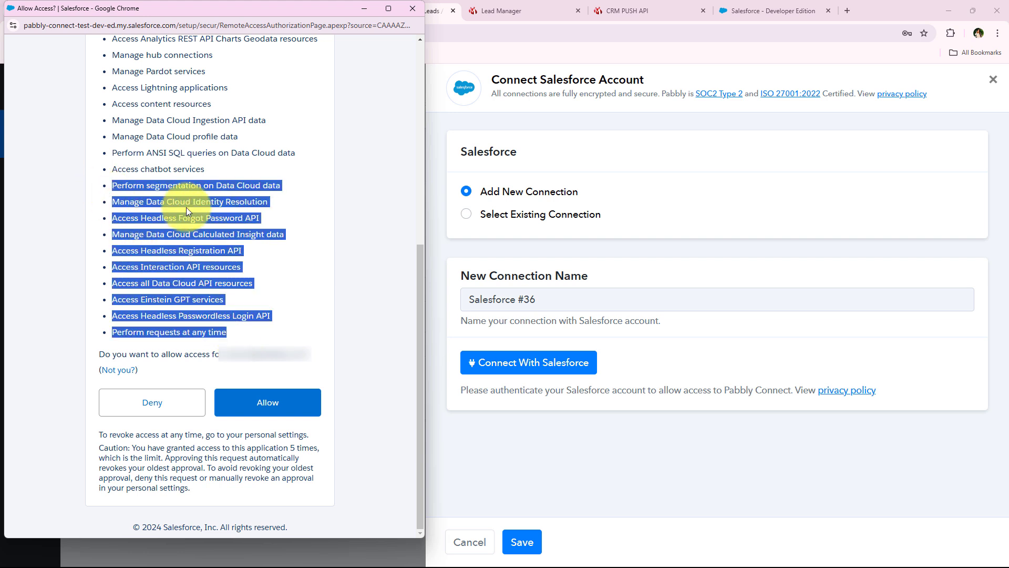
{"action": "left_click", "coordinate": [179, 238]}
{"action": "left_click", "coordinate": [270, 401]}
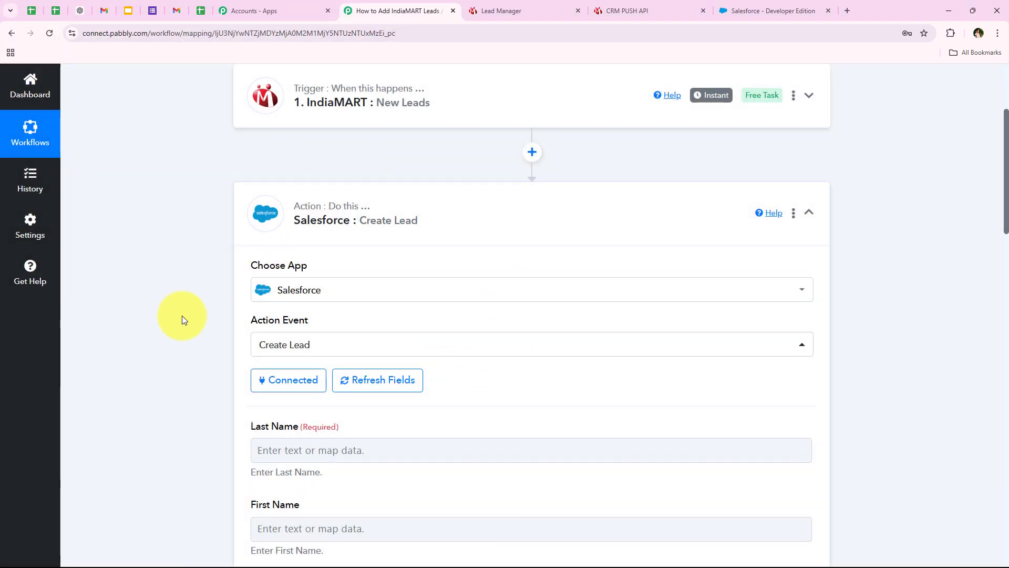
{"action": "scroll", "coordinate": [140, 352], "scroll_direction": "down", "scroll_amount": 2}
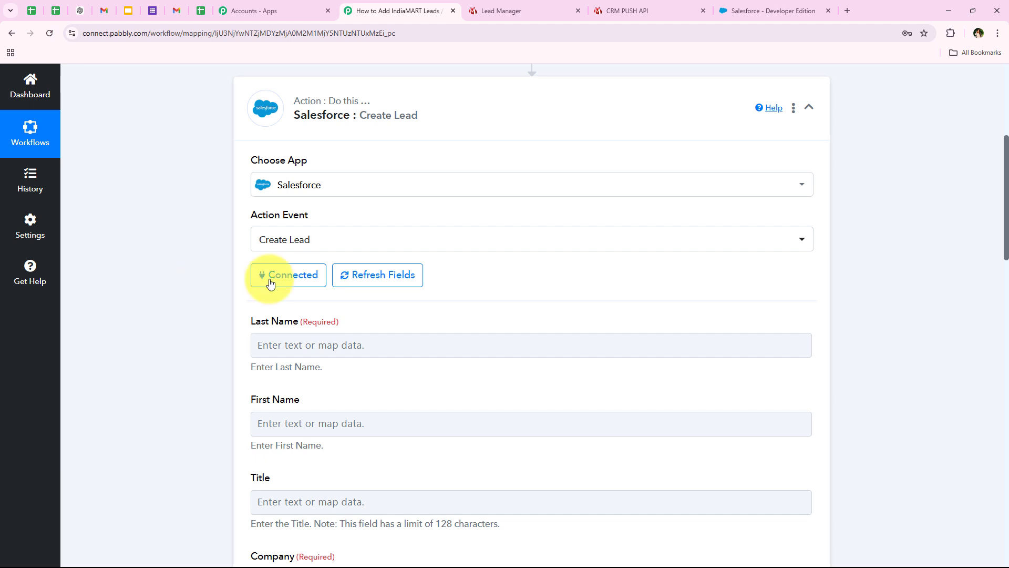
{"action": "scroll", "coordinate": [184, 270], "scroll_direction": "down", "scroll_amount": 2}
{"action": "left_click_drag", "start_coordinate": [251, 213], "coordinate": [299, 210]}
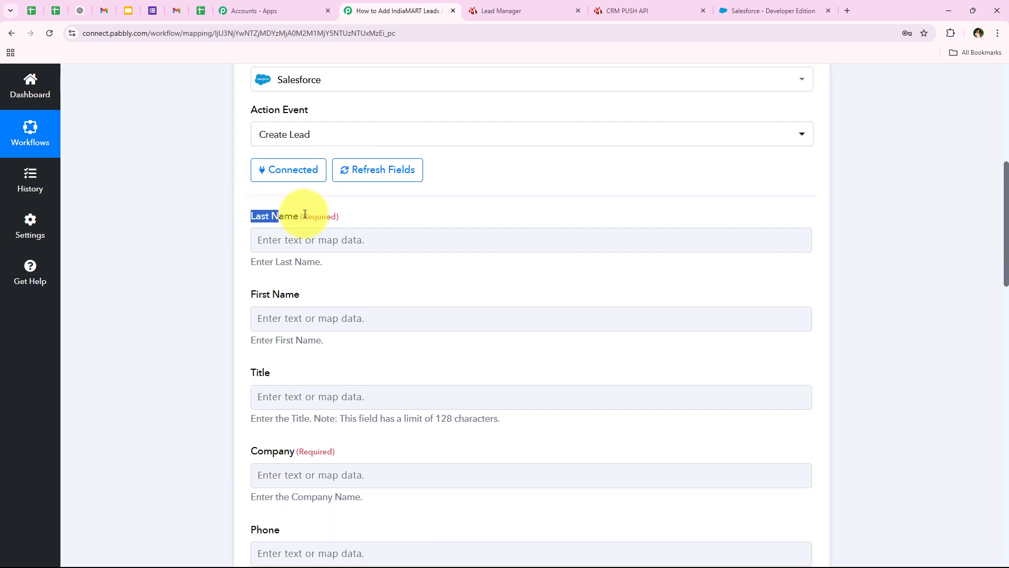
{"action": "left_click", "coordinate": [239, 306]}
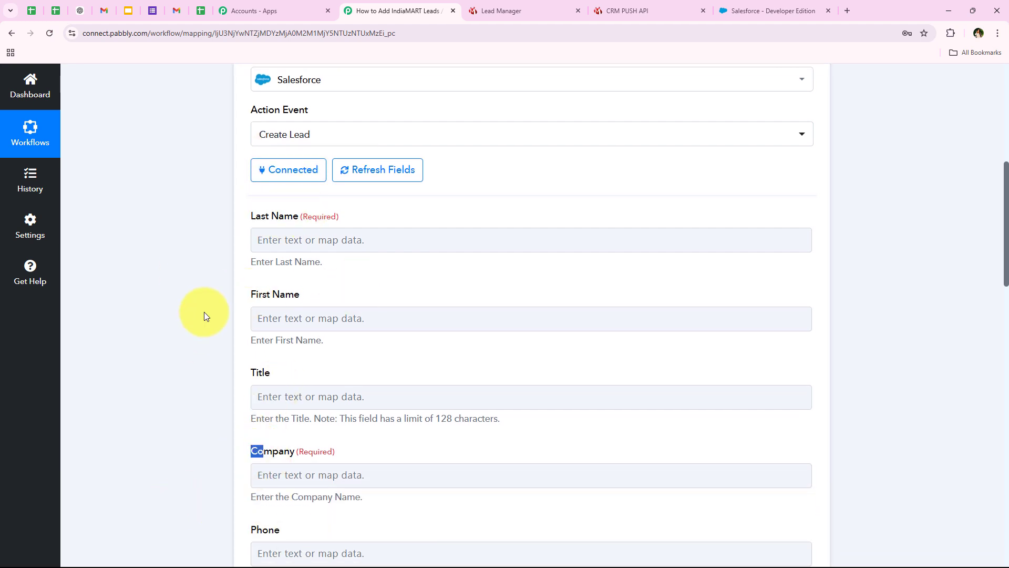
{"action": "scroll", "coordinate": [205, 316], "scroll_direction": "down", "scroll_amount": 3}
{"action": "left_click", "coordinate": [156, 348]}
{"action": "scroll", "coordinate": [143, 315], "scroll_direction": "up", "scroll_amount": 3}
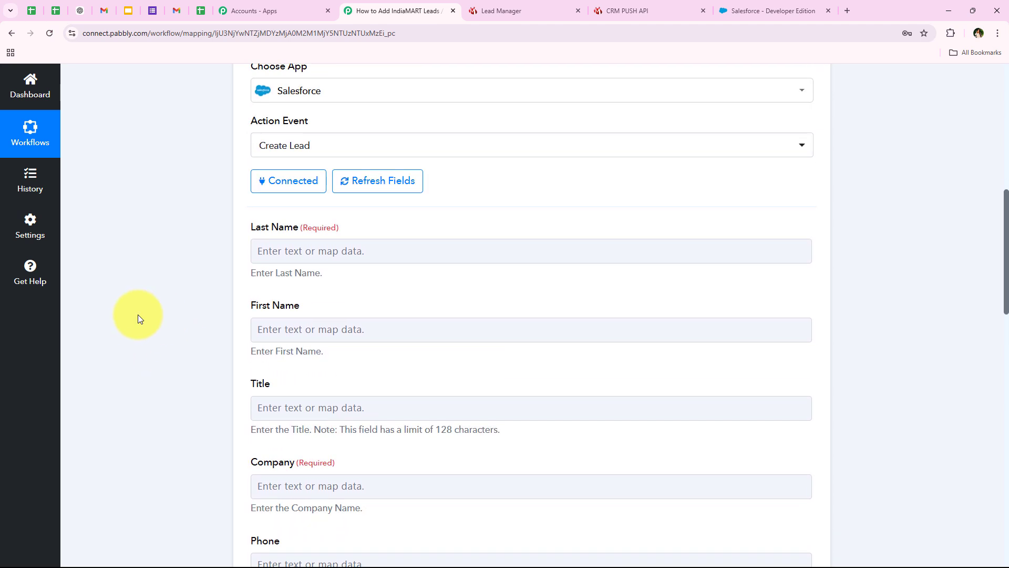
{"action": "scroll", "coordinate": [139, 315], "scroll_direction": "up", "scroll_amount": 1}
{"action": "scroll", "coordinate": [164, 375], "scroll_direction": "down", "scroll_amount": 2}
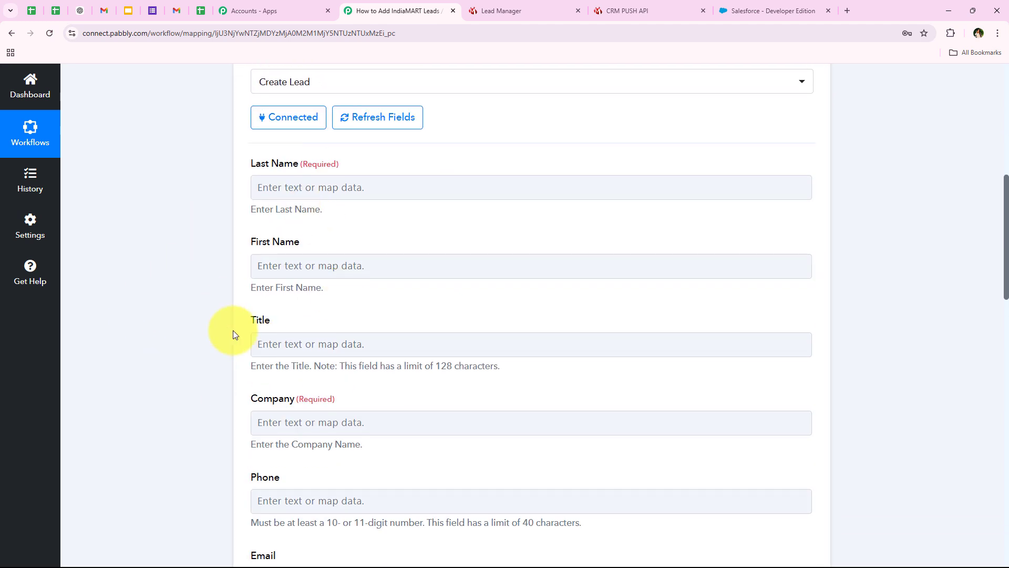
{"action": "scroll", "coordinate": [172, 316], "scroll_direction": "up", "scroll_amount": 1}
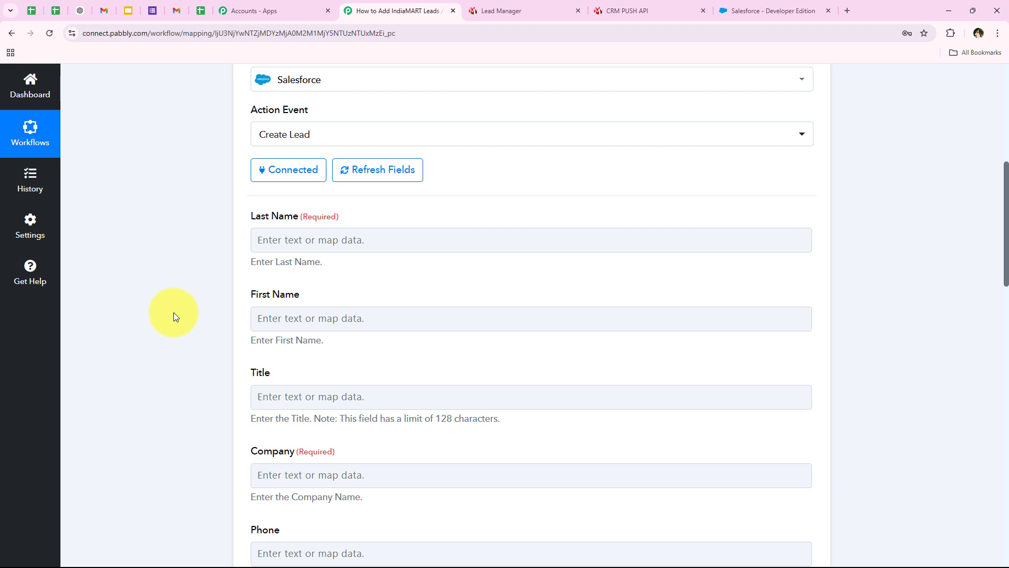
{"action": "left_click", "coordinate": [277, 245]}
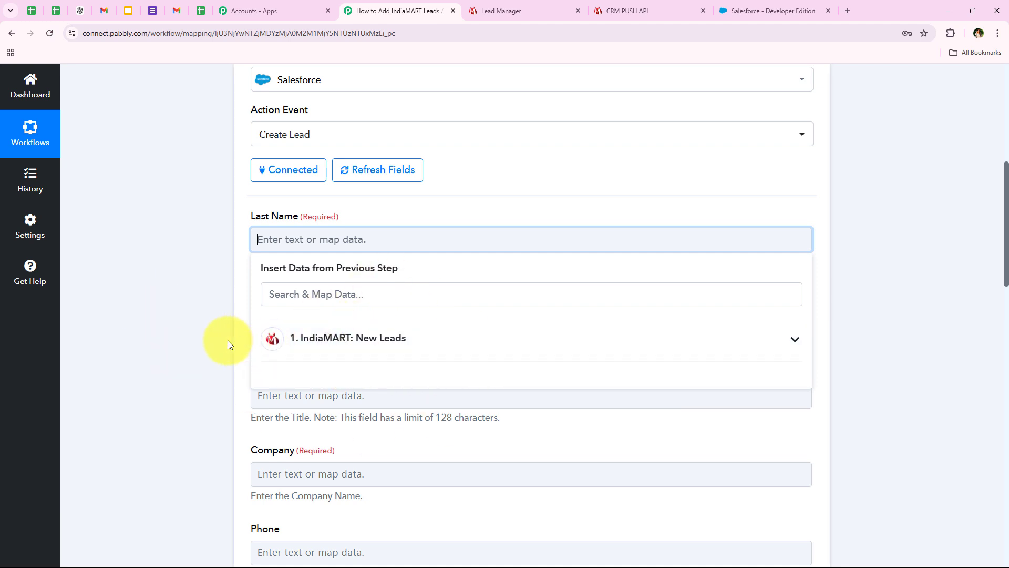
{"action": "left_click", "coordinate": [335, 332]}
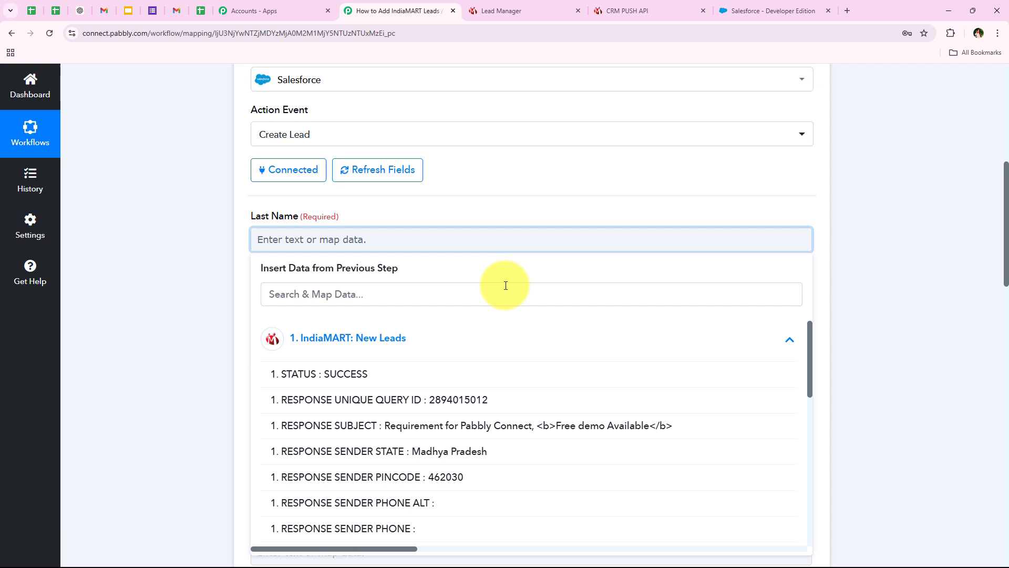
{"action": "left_click", "coordinate": [337, 343]}
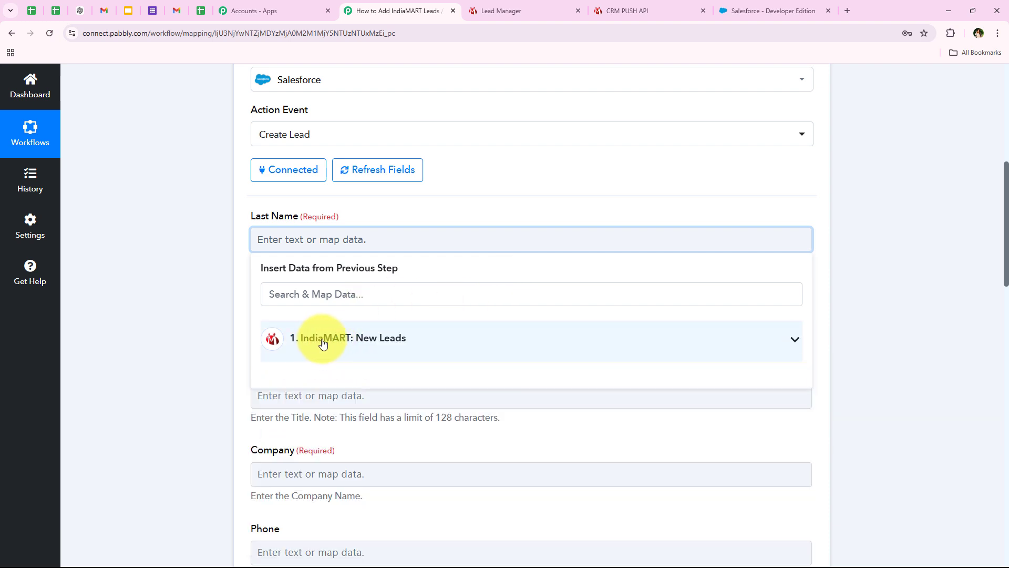
{"action": "left_click", "coordinate": [173, 301]}
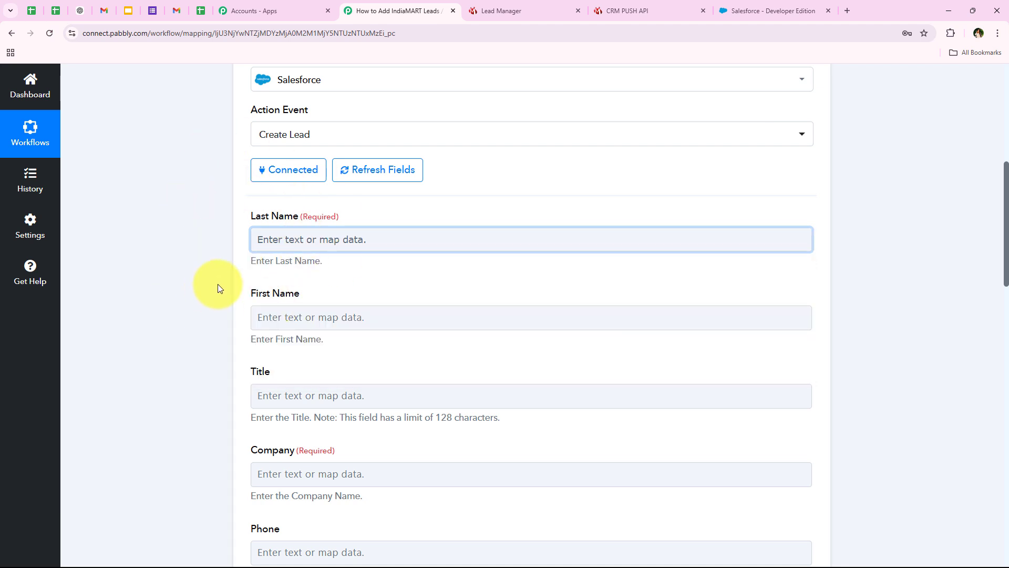
{"action": "left_click", "coordinate": [288, 241]}
{"action": "type", "text": "User"}
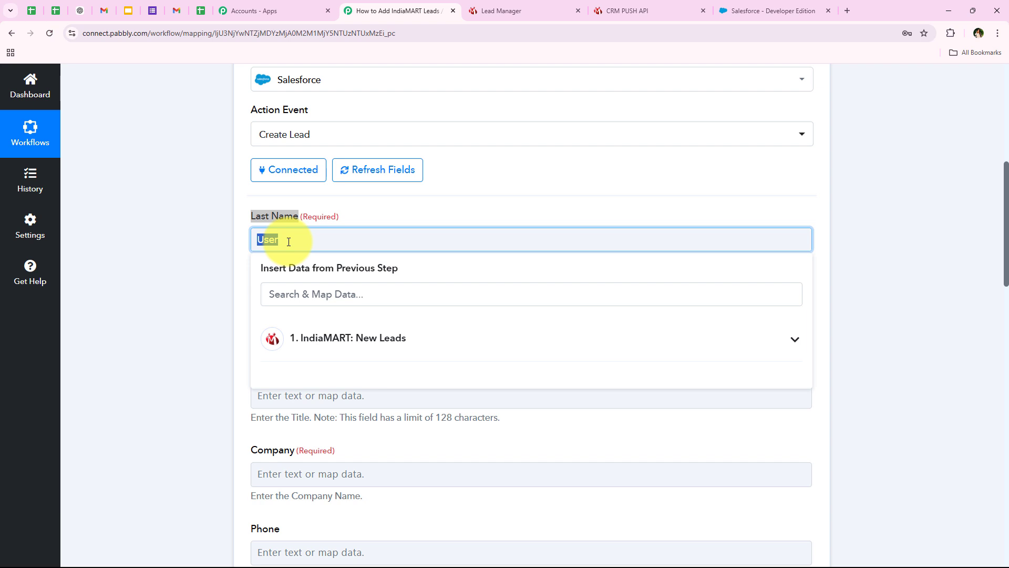
{"action": "left_click", "coordinate": [356, 285]}
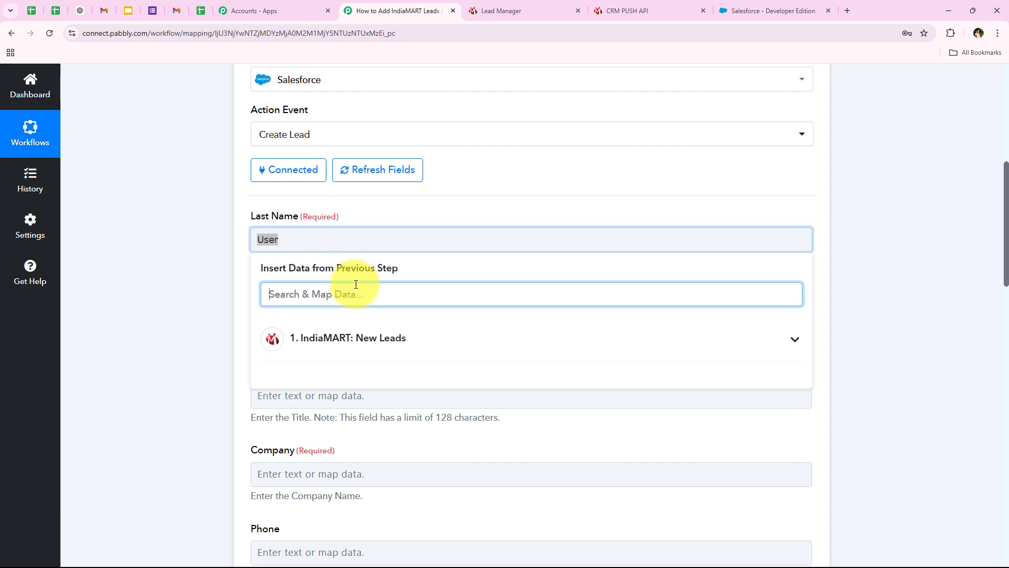
{"action": "type", "text": "na"}
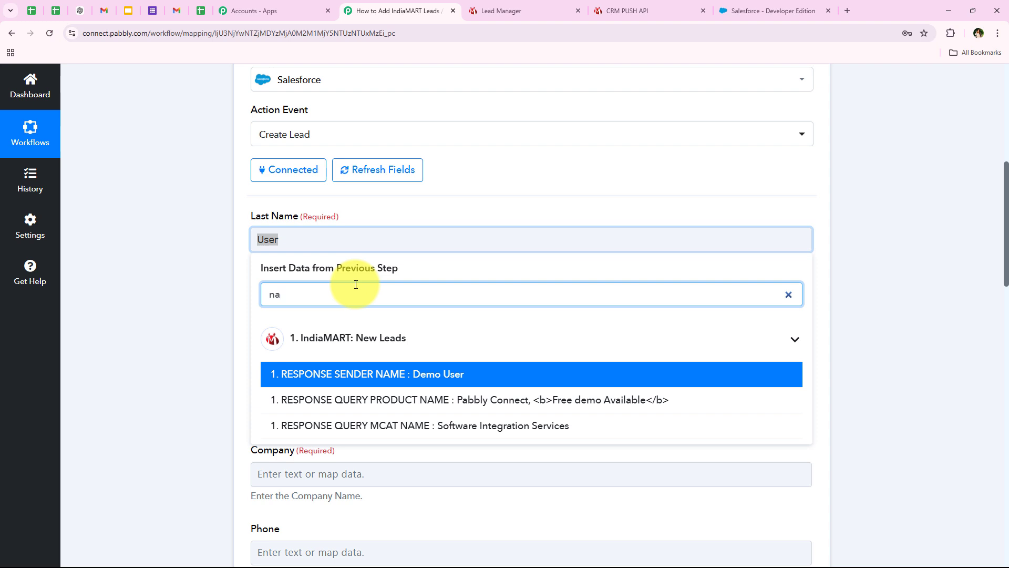
{"action": "left_click", "coordinate": [436, 374]}
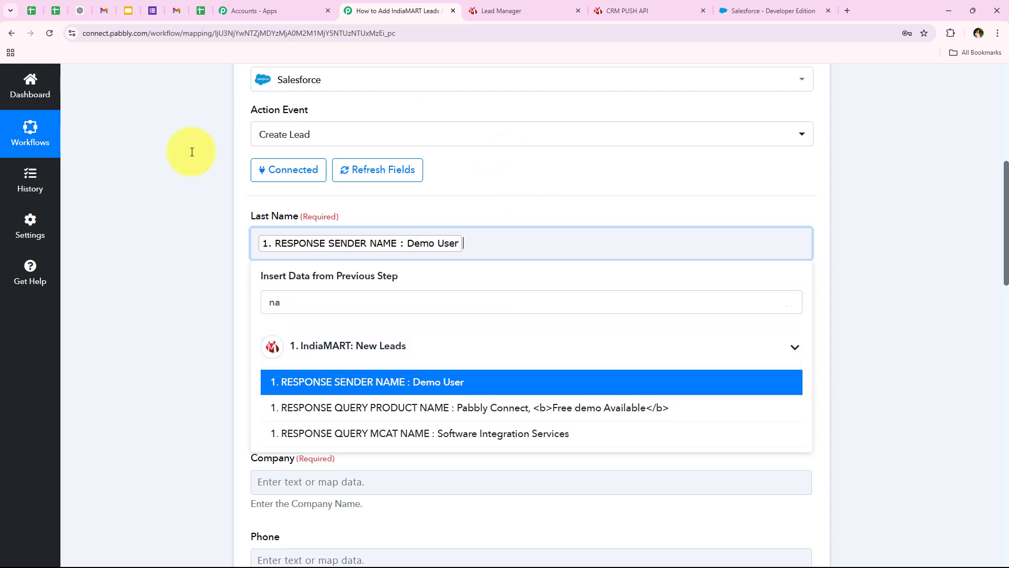
{"action": "left_click", "coordinate": [198, 231]}
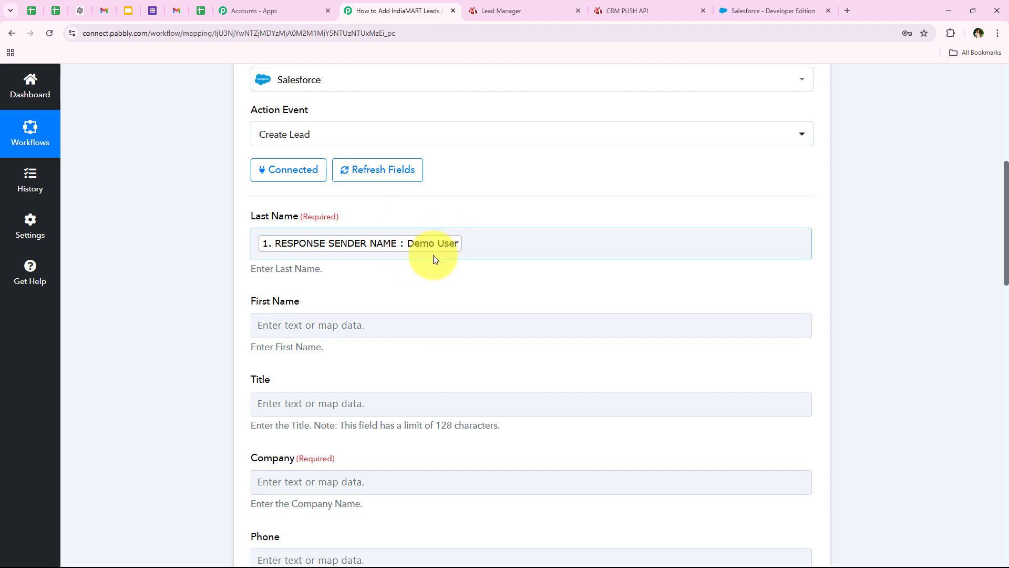
{"action": "left_click", "coordinate": [469, 248]}
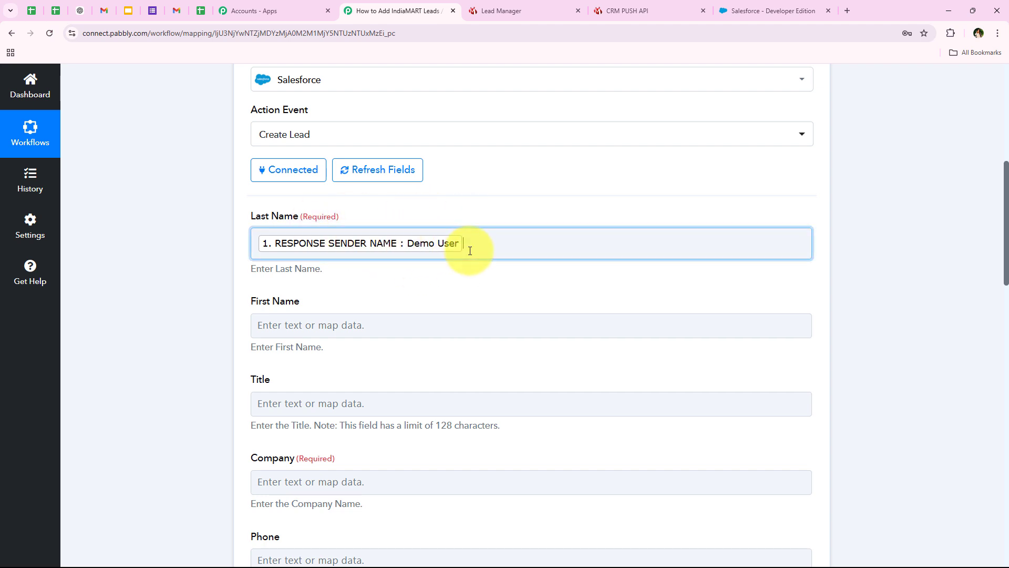
{"action": "key", "text": "BackSpace"}
- Close the data picker, insert a new step before Salesforce, and search apps for 'text'
{"action": "left_click", "coordinate": [185, 263]}
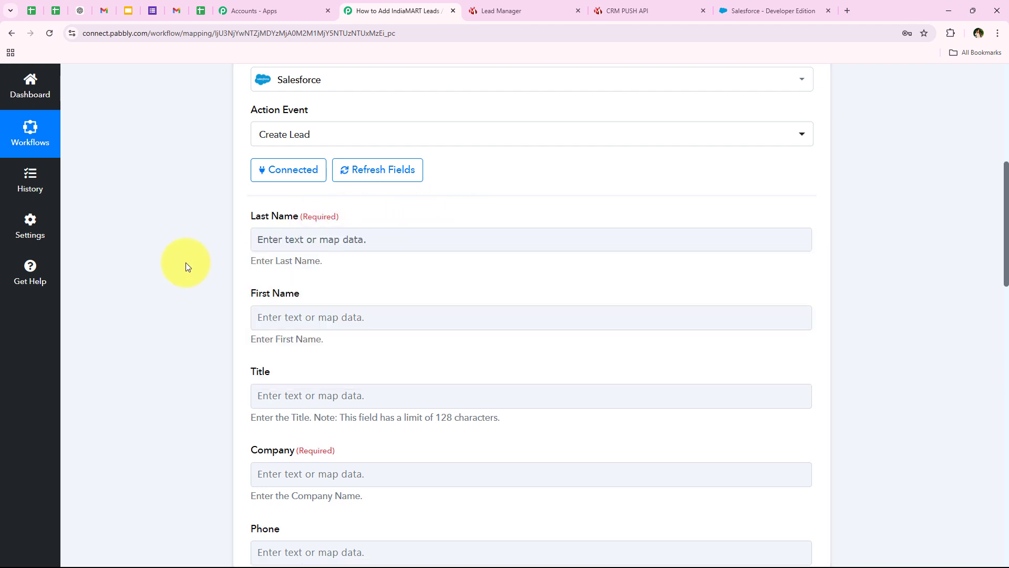
{"action": "scroll", "coordinate": [185, 263], "scroll_direction": "up", "scroll_amount": 2}
{"action": "scroll", "coordinate": [185, 263], "scroll_direction": "up", "scroll_amount": 3}
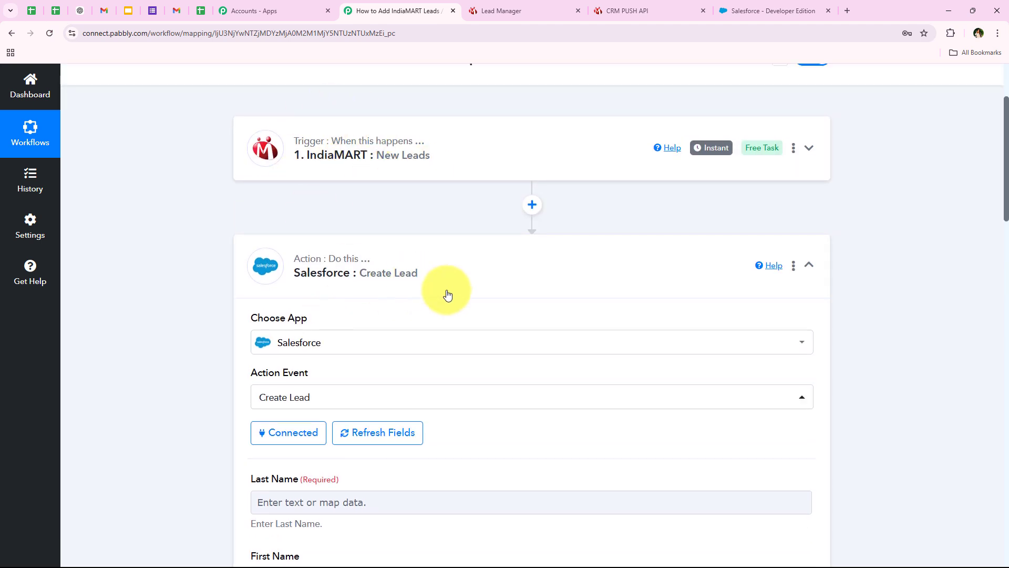
{"action": "left_click", "coordinate": [532, 204]}
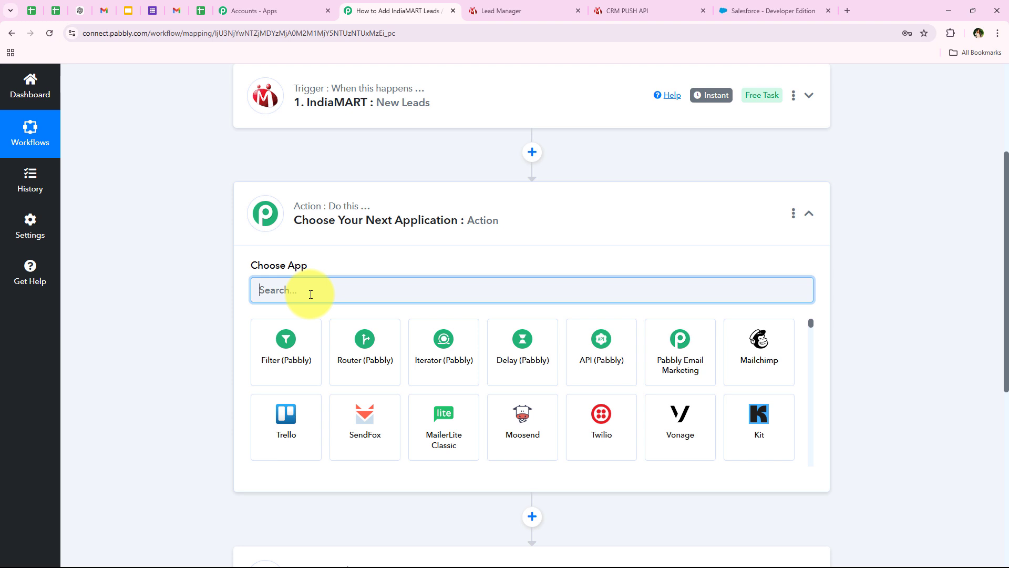
{"action": "type", "text": "s"}
{"action": "key", "text": "BackSpace"}
{"action": "type", "text": "text"}
- Choose Text Formatter (Pabbly) with the Split Text event and connect it
{"action": "left_click", "coordinate": [284, 345]}
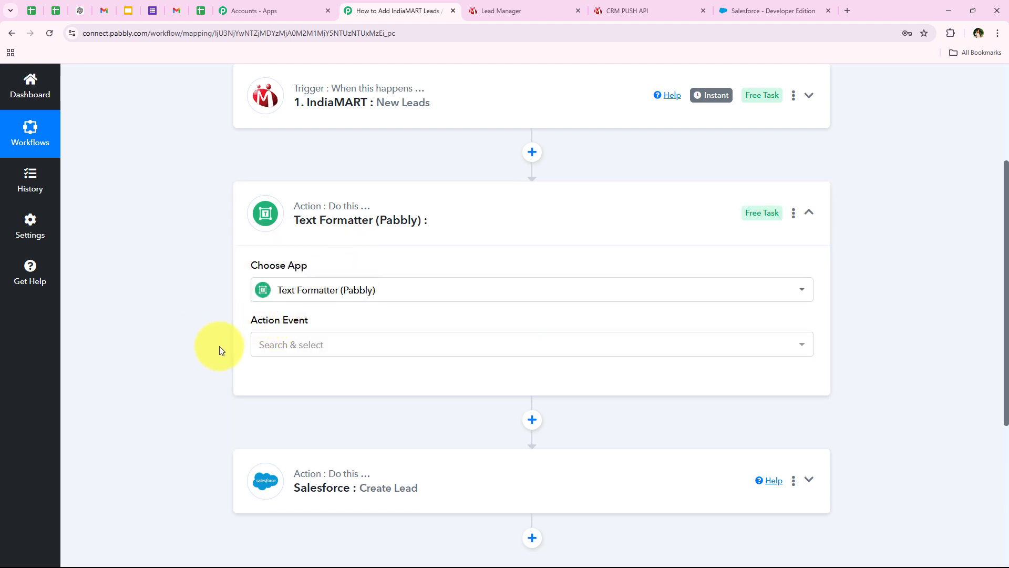
{"action": "left_click", "coordinate": [271, 340]}
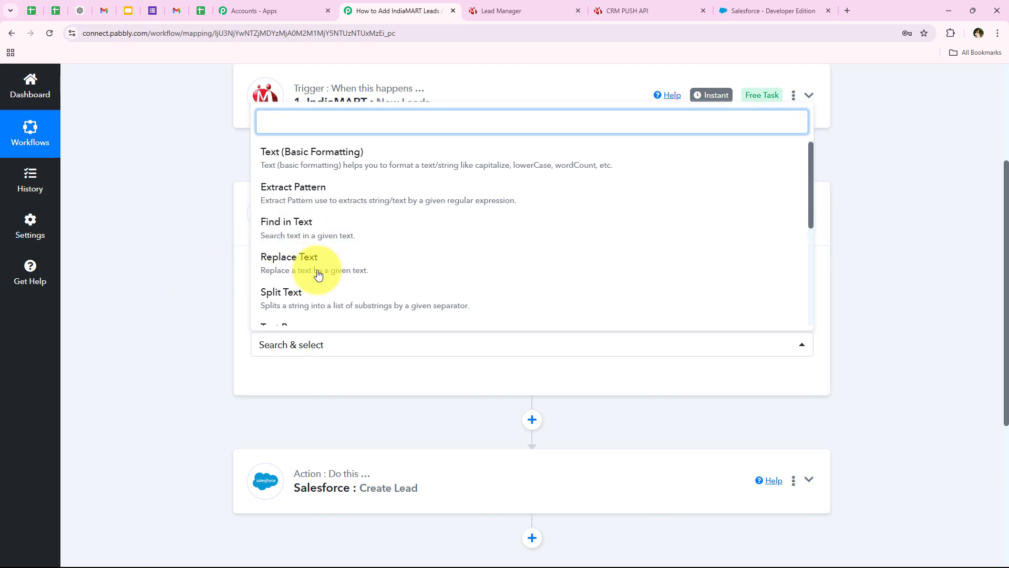
{"action": "left_click", "coordinate": [673, 298]}
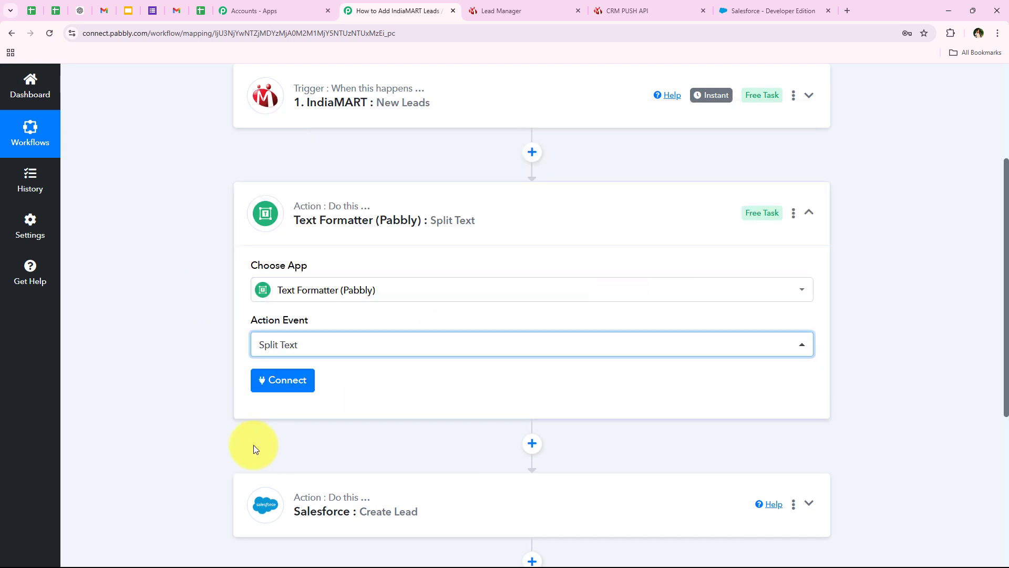
{"action": "left_click", "coordinate": [277, 388]}
- Map the IndiaMART sender name into Text to Split
{"action": "scroll", "coordinate": [182, 384], "scroll_direction": "down", "scroll_amount": 3}
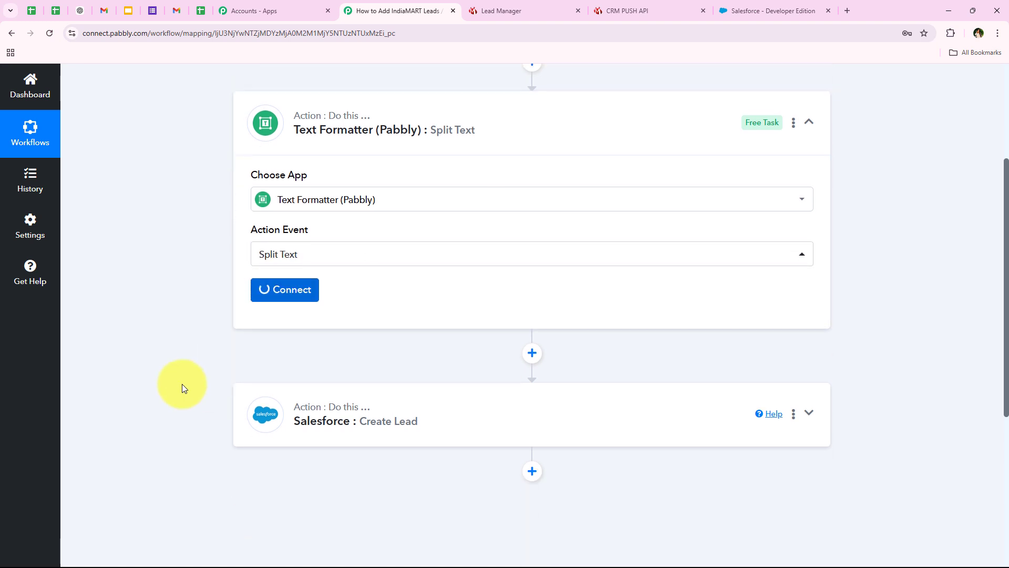
{"action": "scroll", "coordinate": [219, 317], "scroll_direction": "up", "scroll_amount": 1}
{"action": "scroll", "coordinate": [249, 336], "scroll_direction": "down", "scroll_amount": 2}
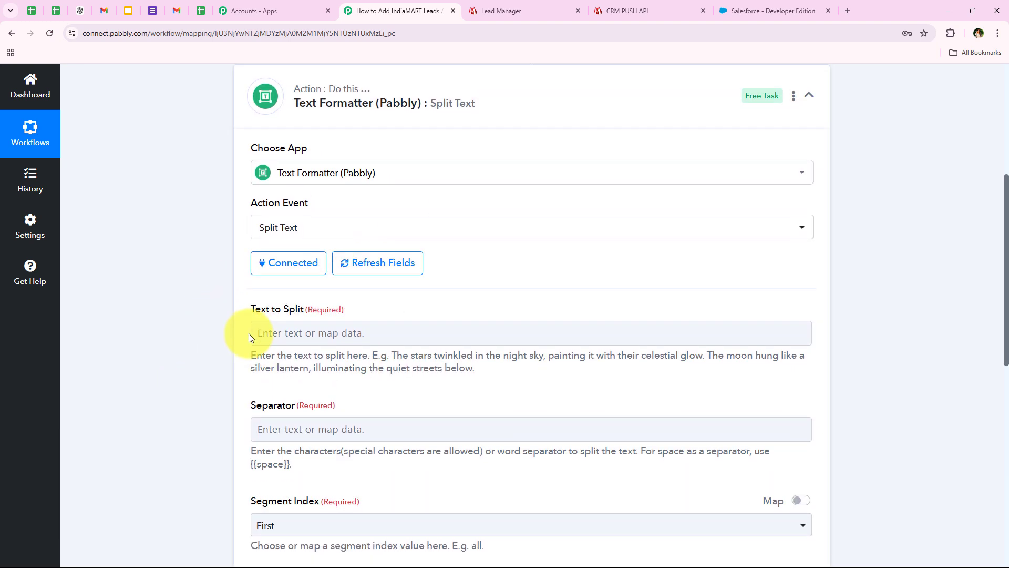
{"action": "left_click", "coordinate": [288, 241]}
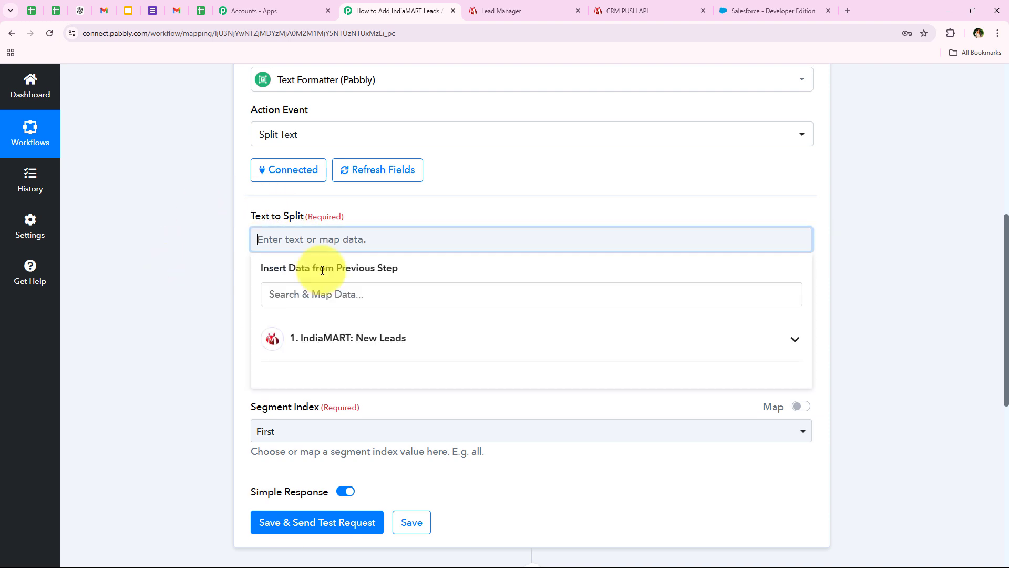
{"action": "left_click", "coordinate": [376, 297]}
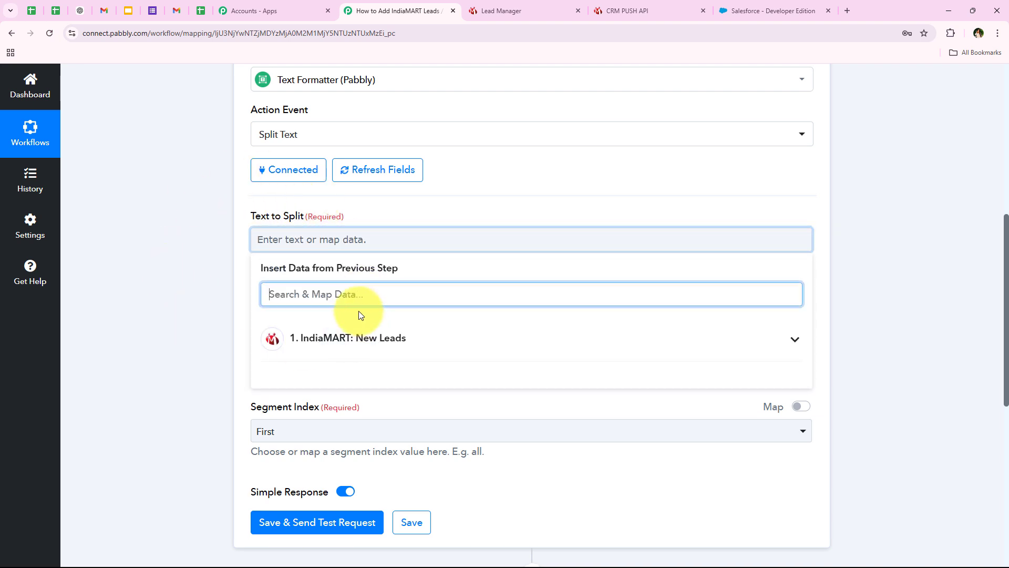
{"action": "type", "text": "full"}
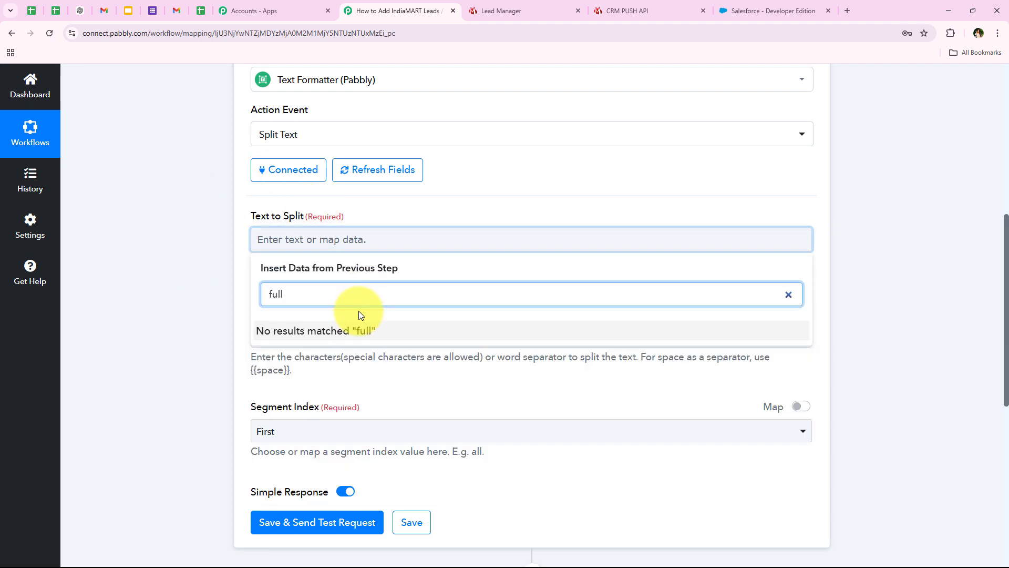
{"action": "key", "text": "BackSpace"}
{"action": "key", "text": "BackSpace"}
{"action": "key", "text": "BackSpace"}
{"action": "key", "text": "BackSpace"}
{"action": "type", "text": "na"}
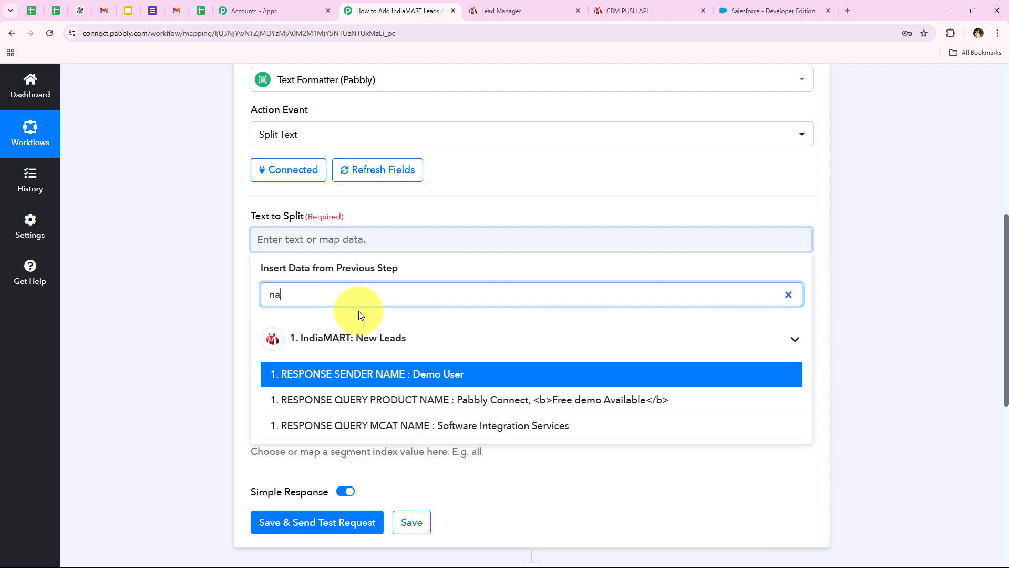
{"action": "left_click", "coordinate": [412, 379]}
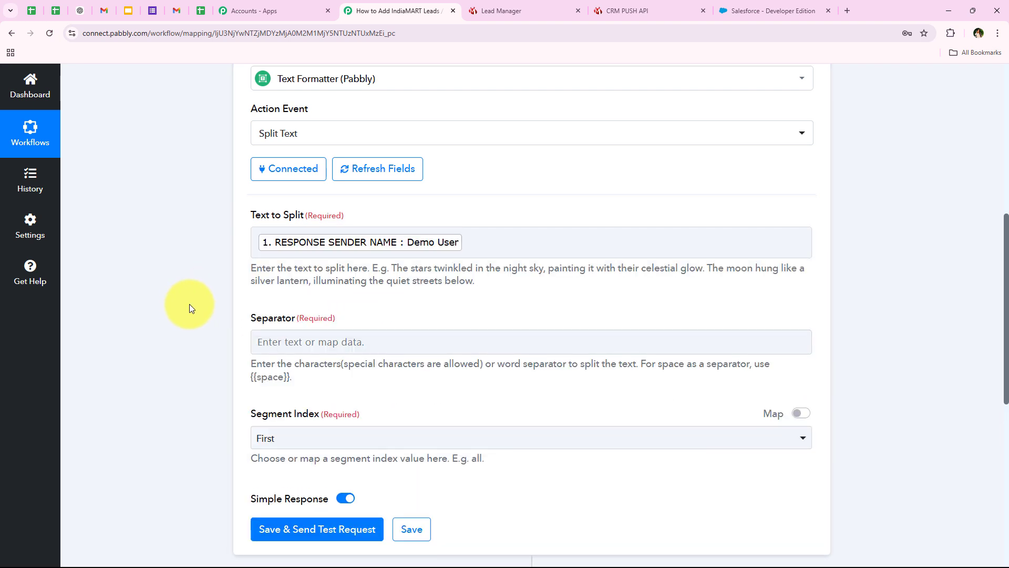
- Copy the {{space}} placeholder from the help text and paste it as the Separator
{"action": "scroll", "coordinate": [189, 304], "scroll_direction": "down", "scroll_amount": 2}
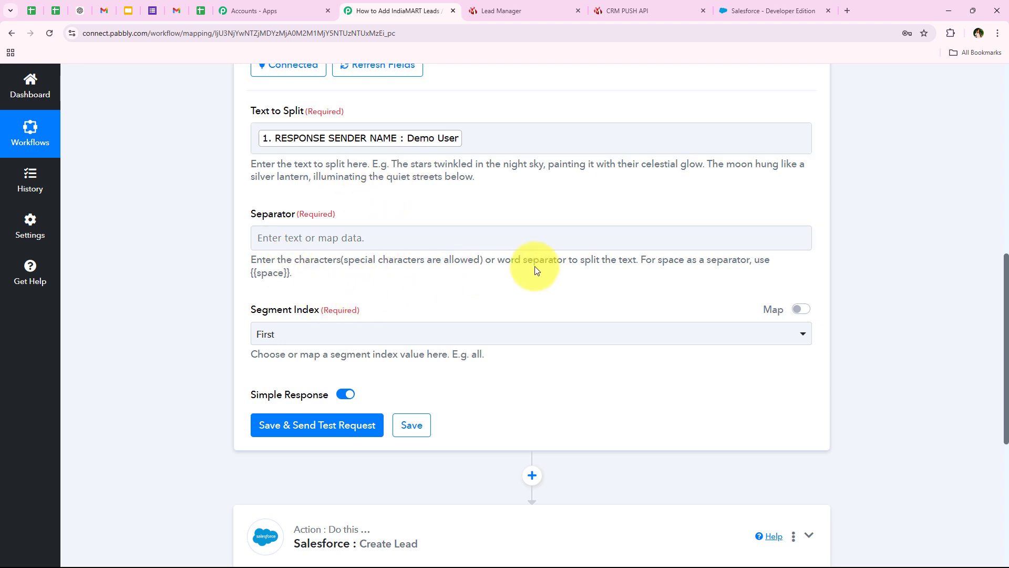
{"action": "left_click_drag", "start_coordinate": [639, 259], "coordinate": [751, 260]}
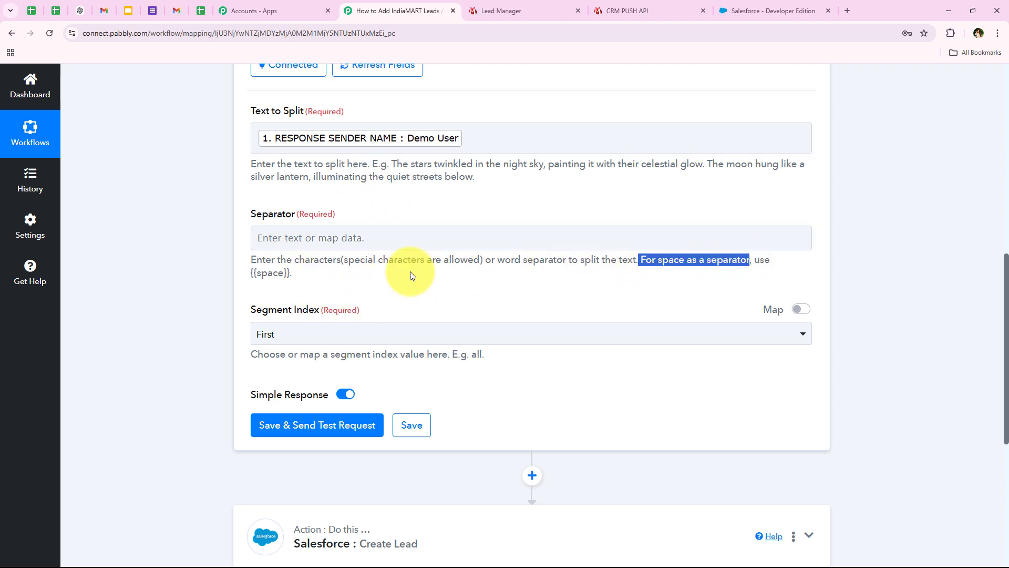
{"action": "left_click", "coordinate": [266, 272]}
{"action": "left_click_drag", "start_coordinate": [251, 273], "coordinate": [290, 276]}
{"action": "key", "text": "ctrl+c"}
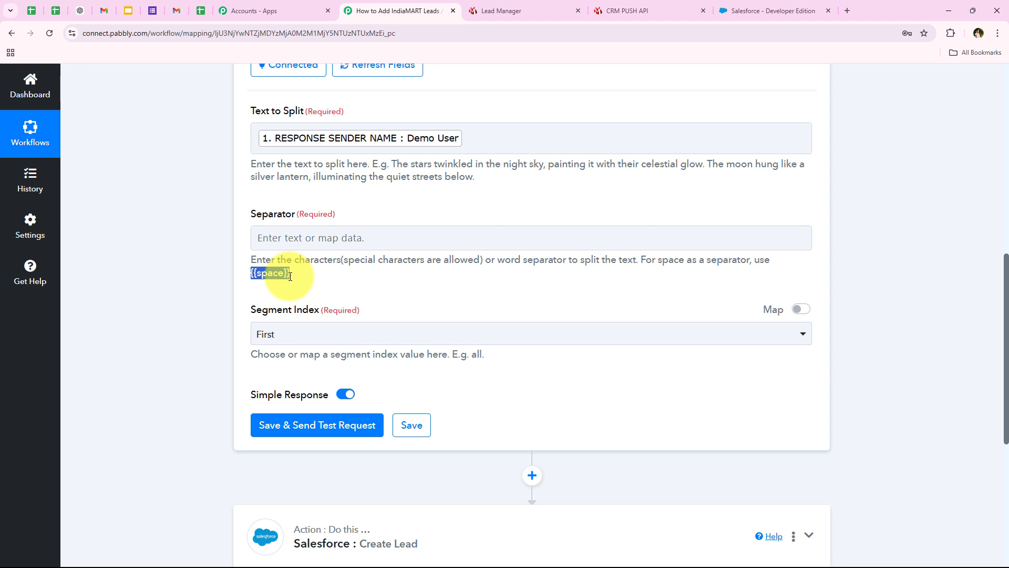
{"action": "left_click", "coordinate": [289, 239]}
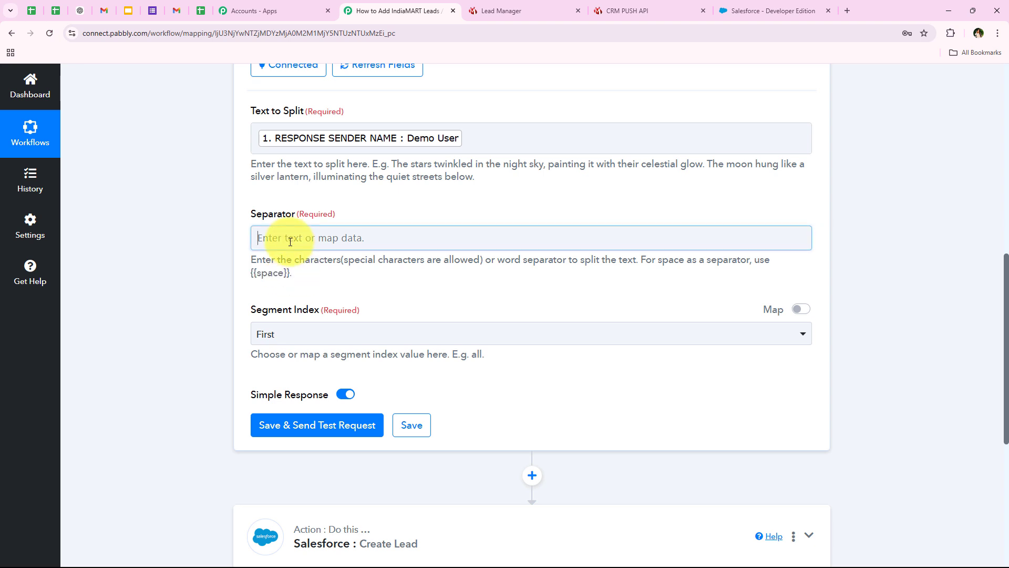
{"action": "key", "text": "ctrl+v"}
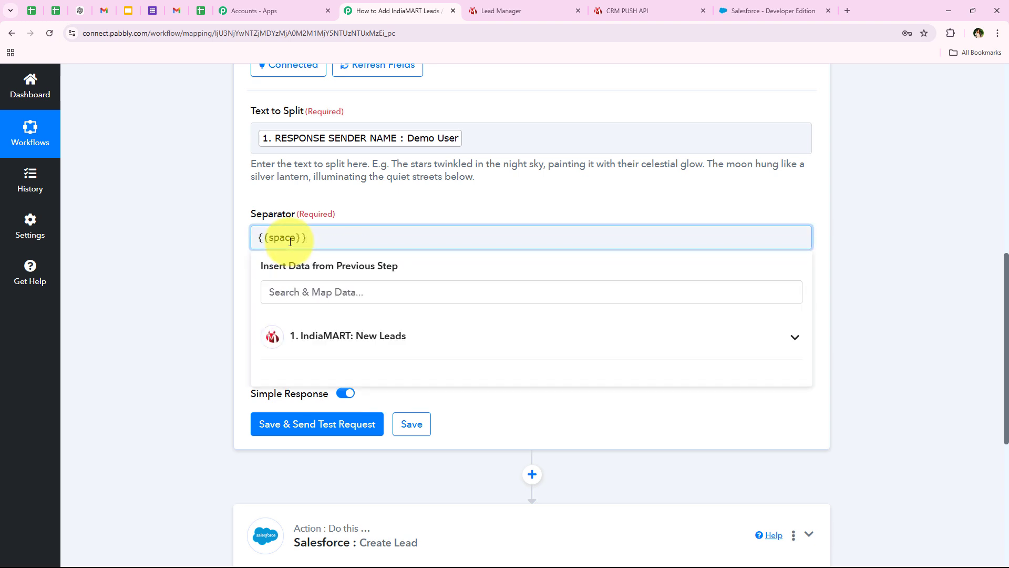
{"action": "left_click", "coordinate": [124, 285]}
- Set Segment Index to All, save and test, confirming Result 0 Demo and Result 1 User
{"action": "scroll", "coordinate": [264, 259], "scroll_direction": "down", "scroll_amount": 2}
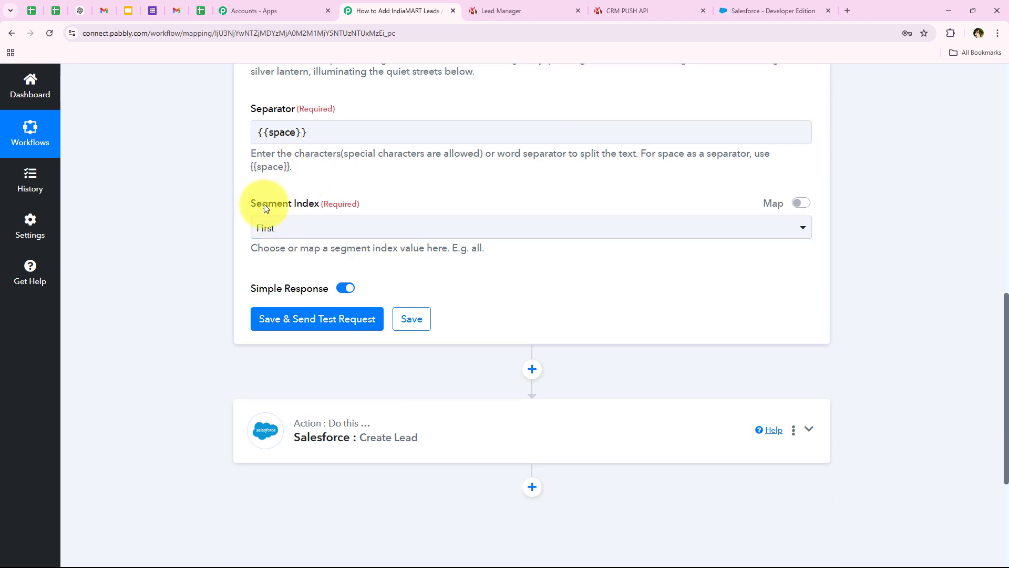
{"action": "left_click", "coordinate": [297, 226]}
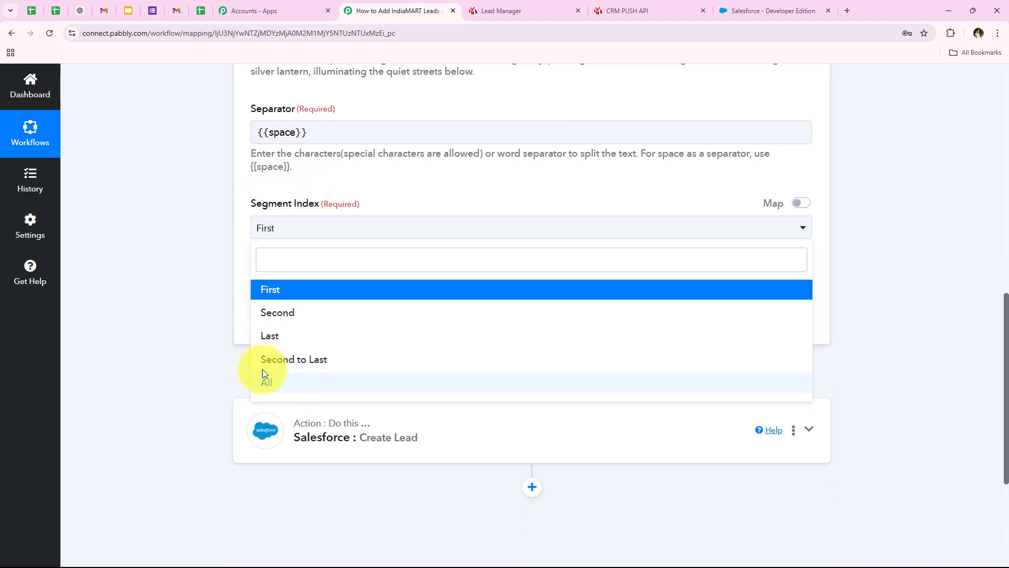
{"action": "left_click", "coordinate": [263, 377]}
{"action": "left_click", "coordinate": [257, 319]}
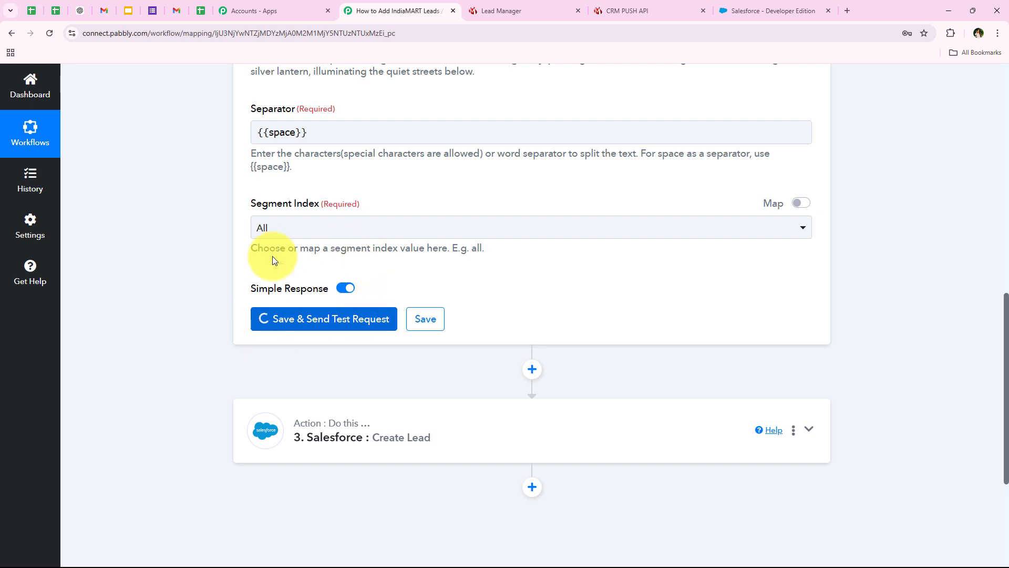
{"action": "scroll", "coordinate": [451, 374], "scroll_direction": "down", "scroll_amount": 1}
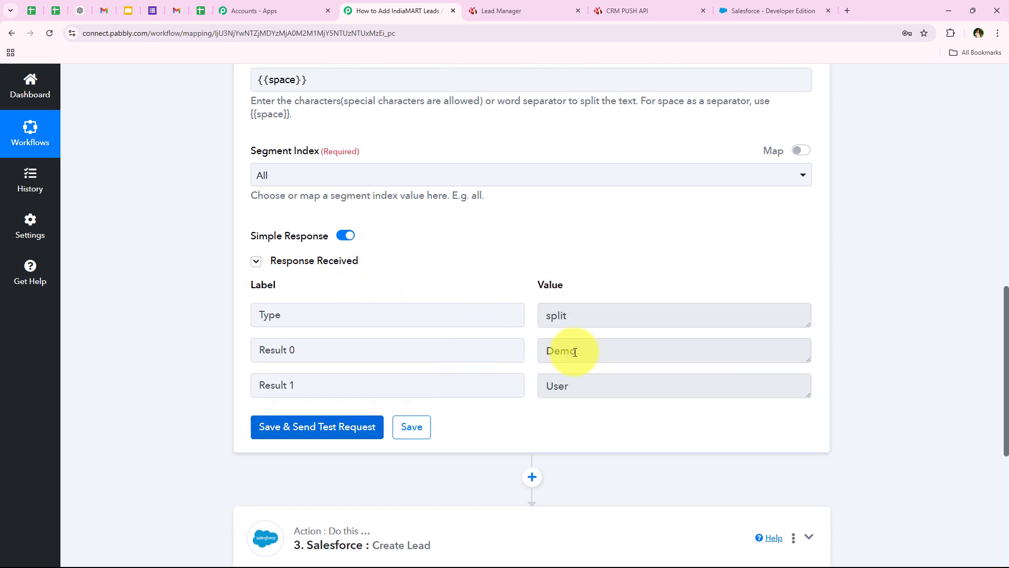
{"action": "left_click_drag", "start_coordinate": [578, 351], "coordinate": [521, 337]}
{"action": "left_click_drag", "start_coordinate": [578, 386], "coordinate": [534, 379]}
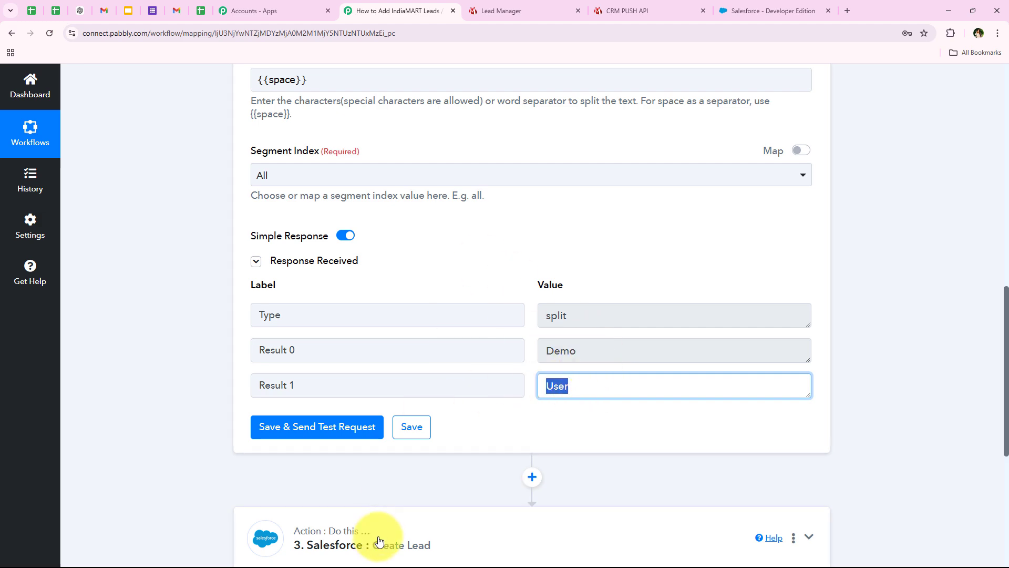
{"action": "scroll", "coordinate": [342, 460], "scroll_direction": "down", "scroll_amount": 10}
- Map Last Name to Split Text Result 1 (User) and First Name to Result 0 (Demo)
{"action": "scroll", "coordinate": [221, 349], "scroll_direction": "up", "scroll_amount": 5}
{"action": "scroll", "coordinate": [188, 342], "scroll_direction": "down", "scroll_amount": 2}
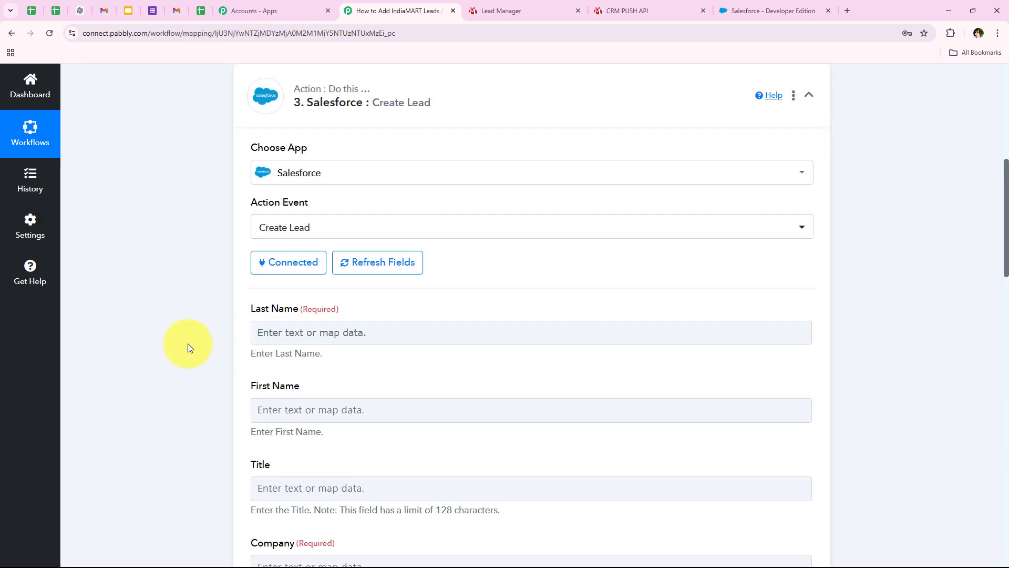
{"action": "left_click", "coordinate": [353, 249]}
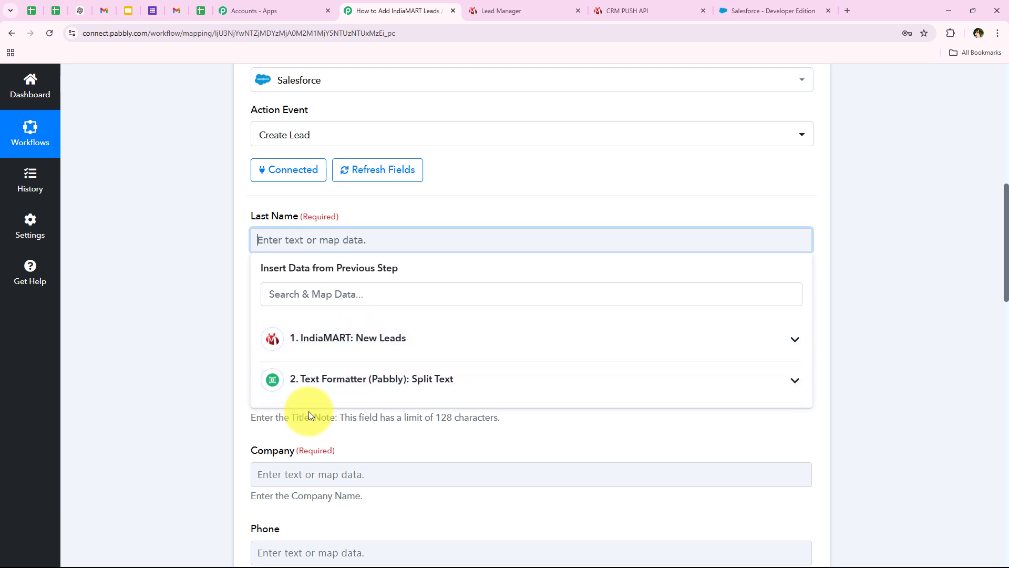
{"action": "left_click", "coordinate": [358, 390]}
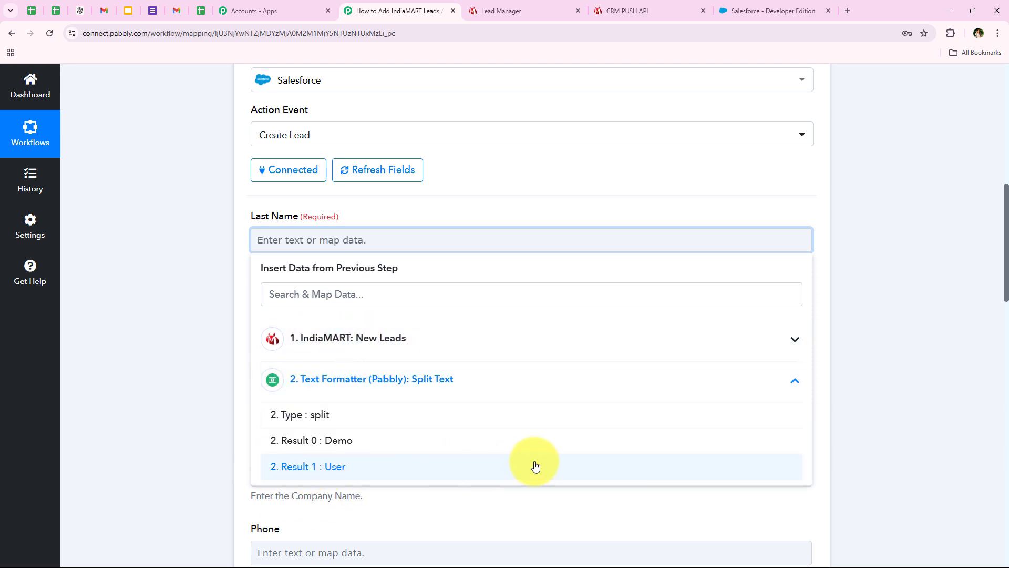
{"action": "left_click", "coordinate": [703, 463]}
{"action": "left_click", "coordinate": [174, 216]}
{"action": "scroll", "coordinate": [325, 284], "scroll_direction": "down", "scroll_amount": 2}
{"action": "left_click", "coordinate": [312, 225]}
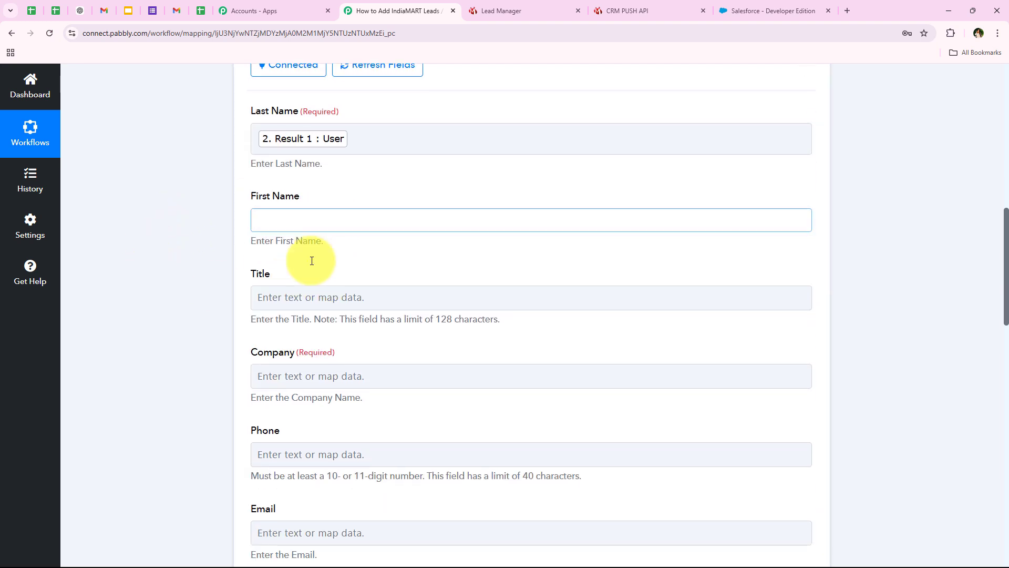
{"action": "left_click", "coordinate": [316, 362]}
{"action": "left_click", "coordinate": [434, 420]}
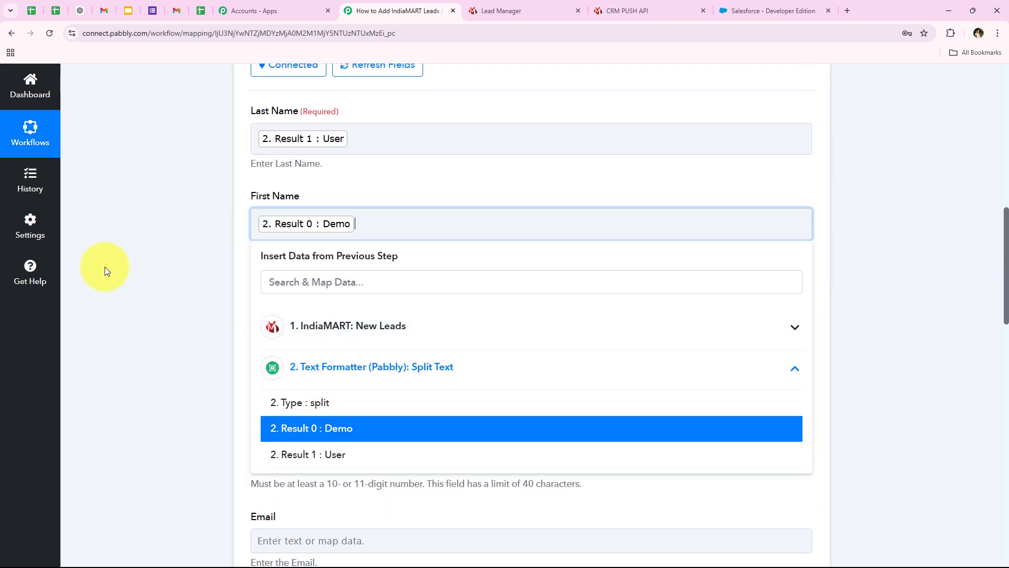
{"action": "left_click", "coordinate": [105, 271]}
{"action": "scroll", "coordinate": [173, 304], "scroll_direction": "down", "scroll_amount": 2}
- Map Company to the IndiaMART sender company
{"action": "left_click_drag", "start_coordinate": [225, 180], "coordinate": [309, 180]}
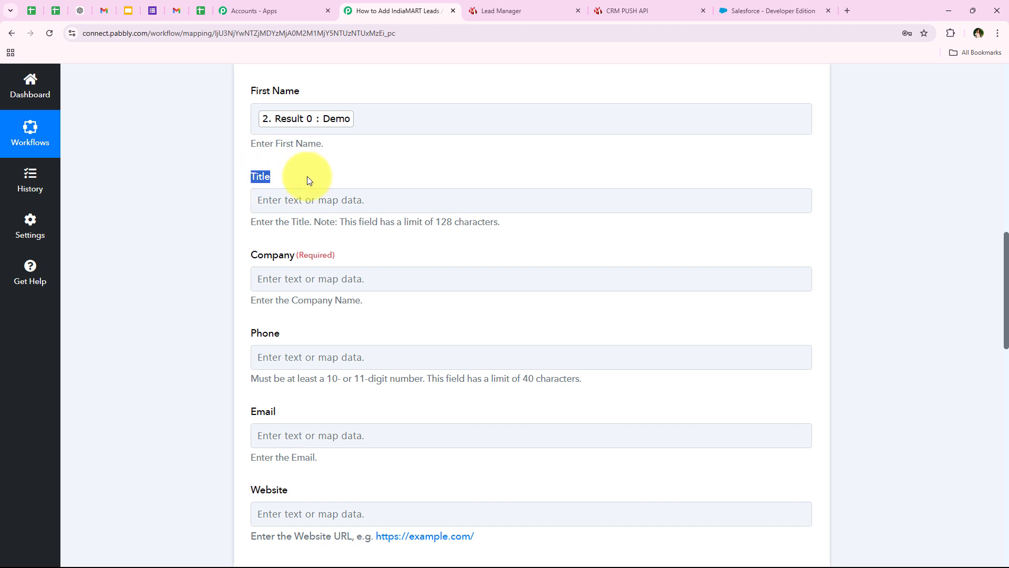
{"action": "left_click", "coordinate": [308, 179]}
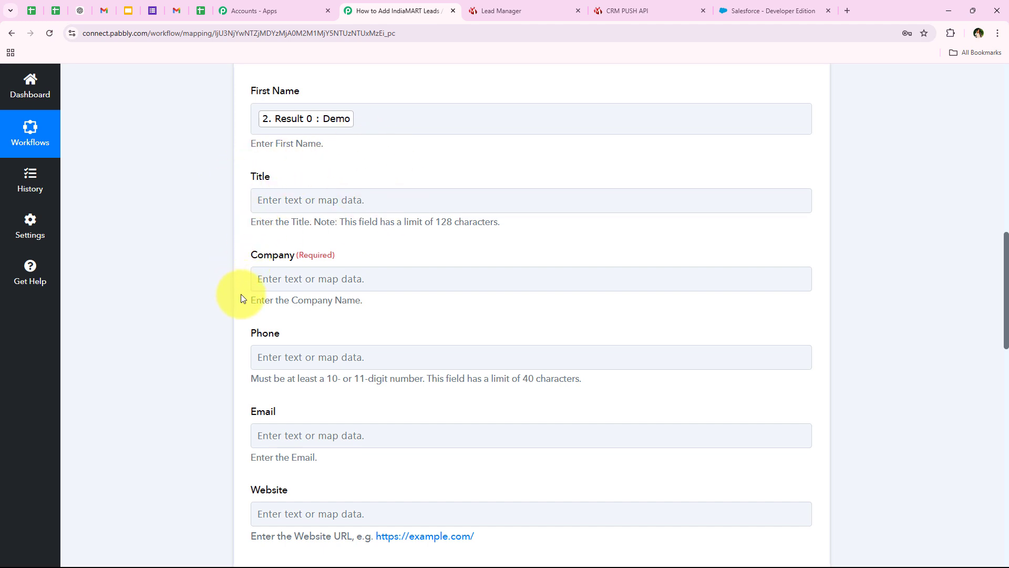
{"action": "scroll", "coordinate": [241, 294], "scroll_direction": "down", "scroll_amount": 1}
{"action": "left_click_drag", "start_coordinate": [245, 203], "coordinate": [292, 209]}
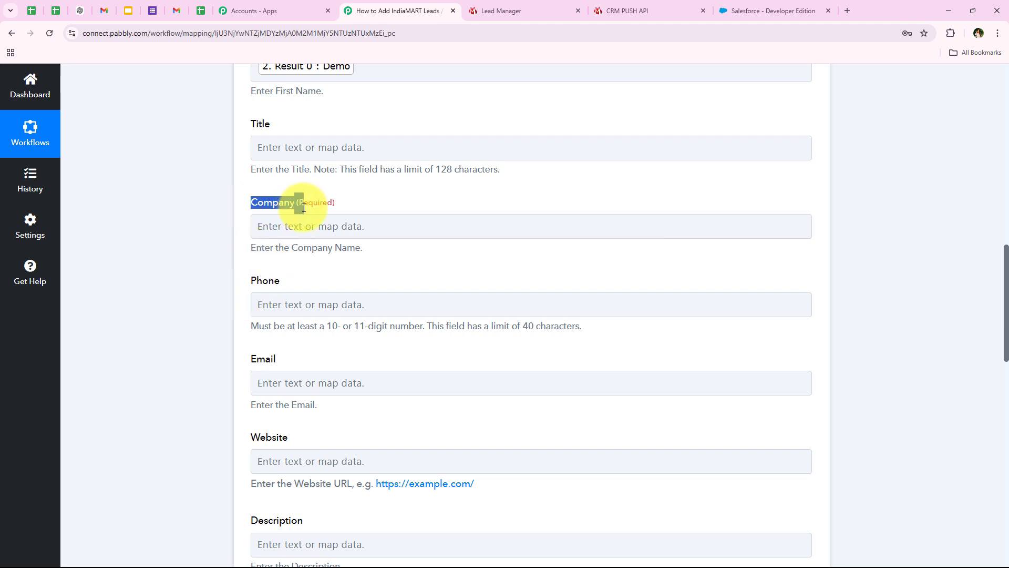
{"action": "left_click", "coordinate": [293, 223]}
{"action": "scroll", "coordinate": [286, 225], "scroll_direction": "down", "scroll_amount": 1}
{"action": "left_click", "coordinate": [303, 235]}
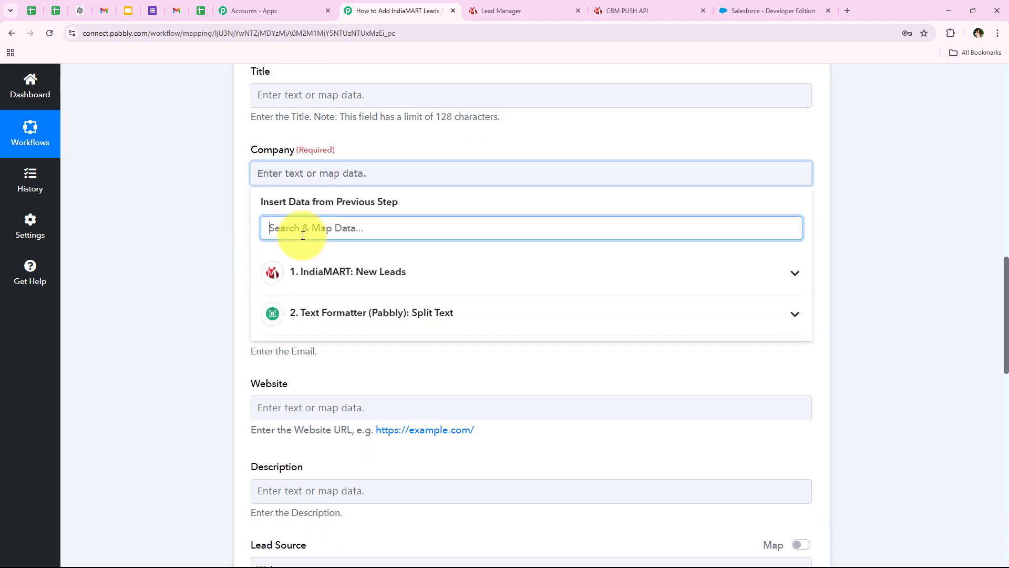
{"action": "type", "text": "Co"}
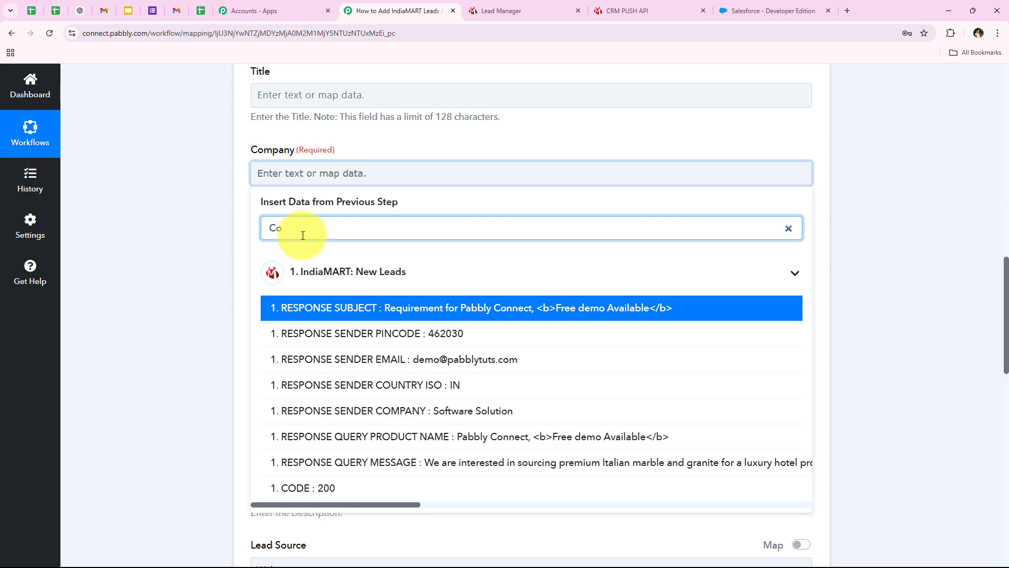
{"action": "left_click", "coordinate": [632, 421]}
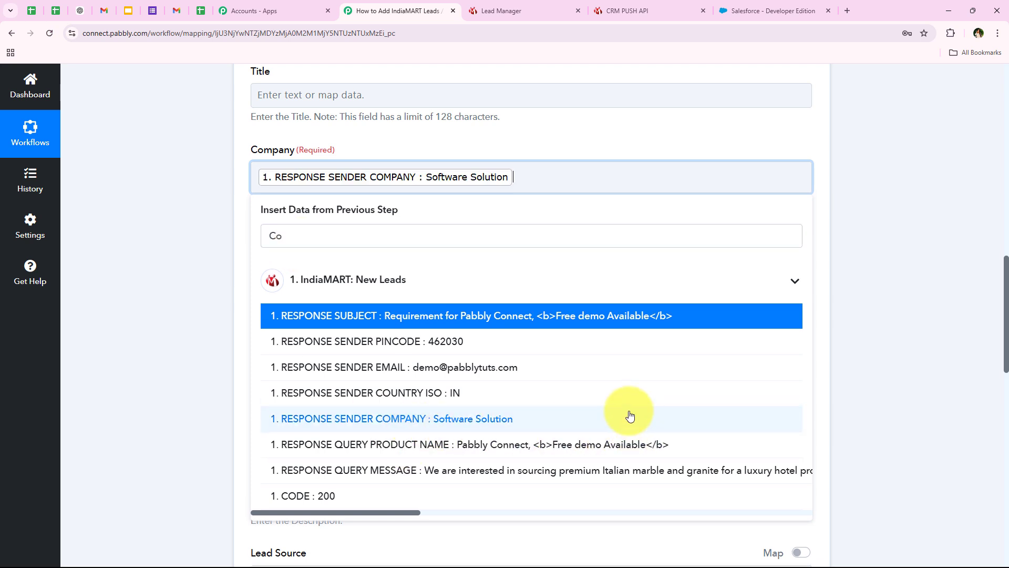
{"action": "left_click", "coordinate": [189, 273]}
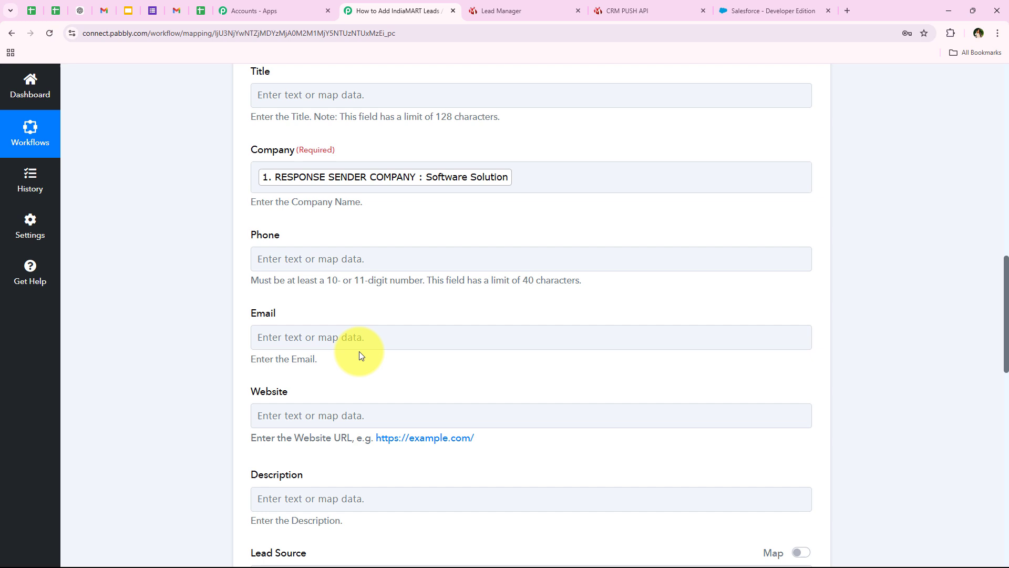
- Map Phone to the sender mobile number and Email to the sender email
{"action": "double_click", "coordinate": [263, 316]}
{"action": "left_click", "coordinate": [323, 255]}
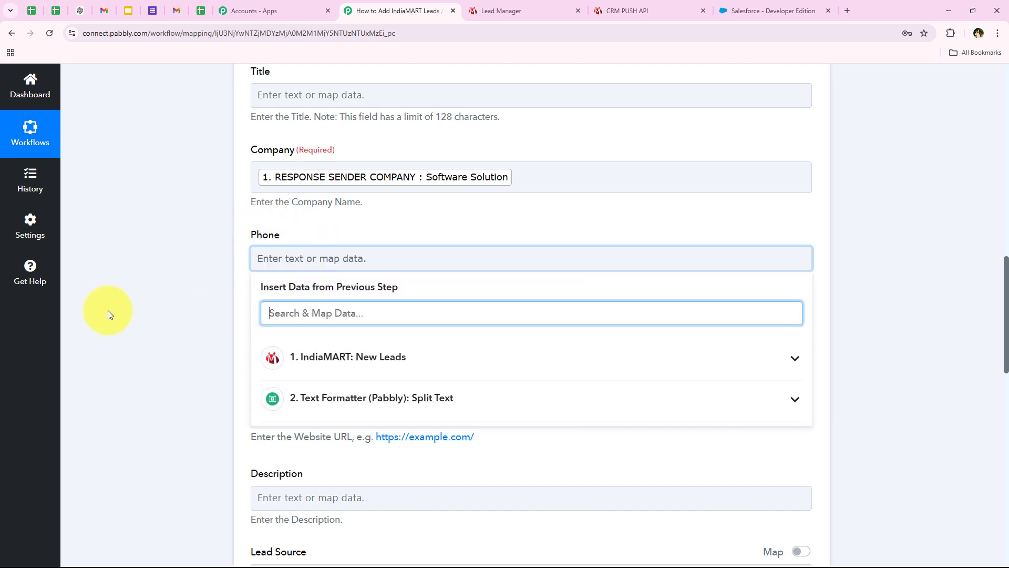
{"action": "scroll", "coordinate": [165, 307], "scroll_direction": "down", "scroll_amount": 2}
{"action": "type", "text": "mo"}
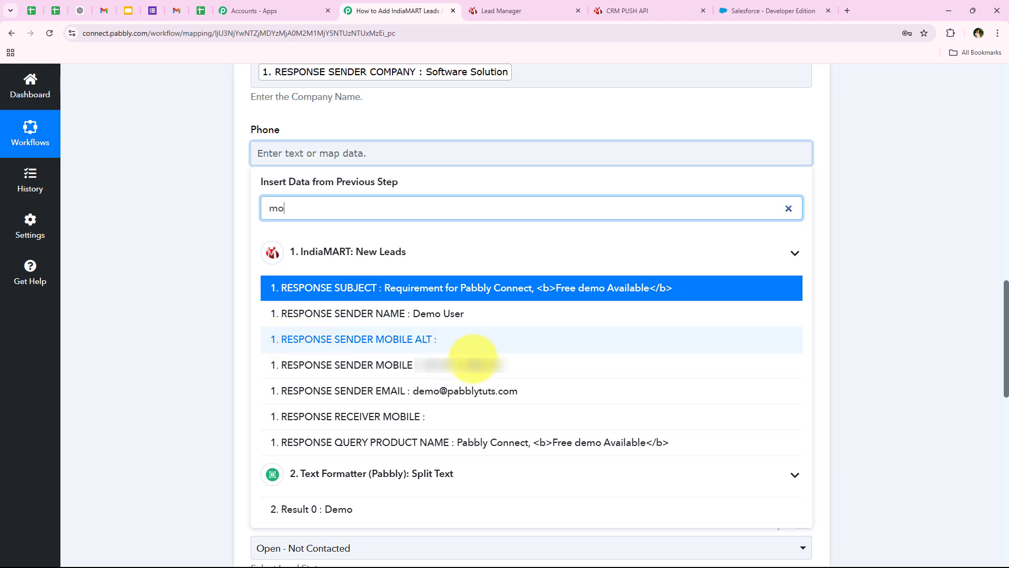
{"action": "left_click", "coordinate": [579, 365]}
{"action": "left_click", "coordinate": [272, 253]}
{"action": "left_click", "coordinate": [185, 304]}
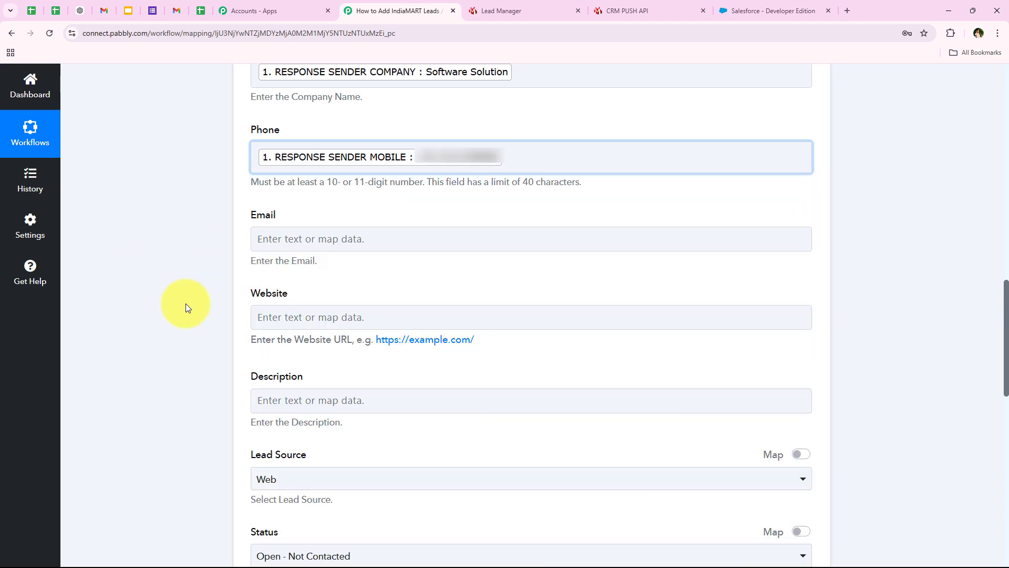
{"action": "left_click", "coordinate": [314, 237]}
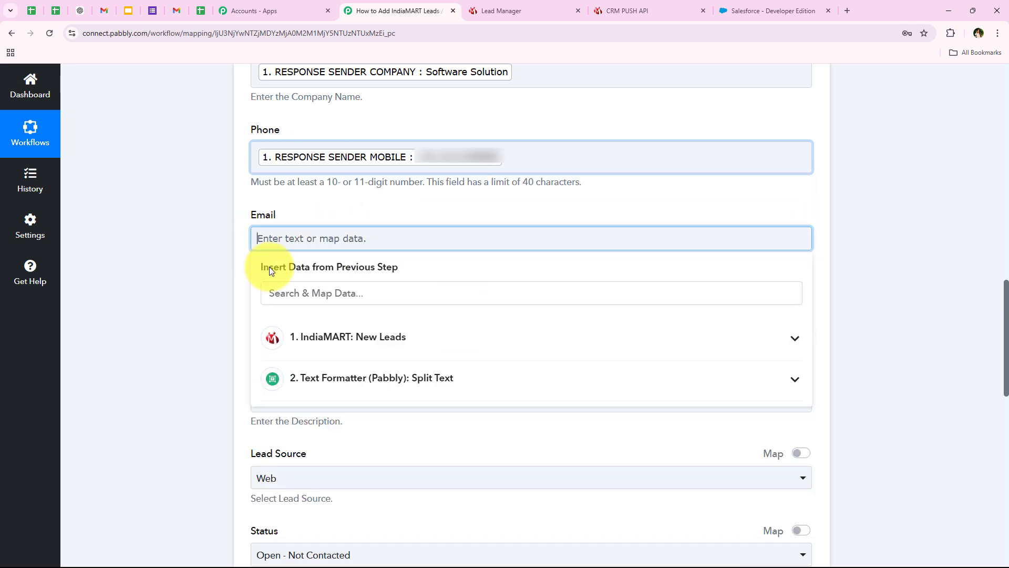
{"action": "left_click", "coordinate": [293, 293]}
{"action": "type", "text": "em"}
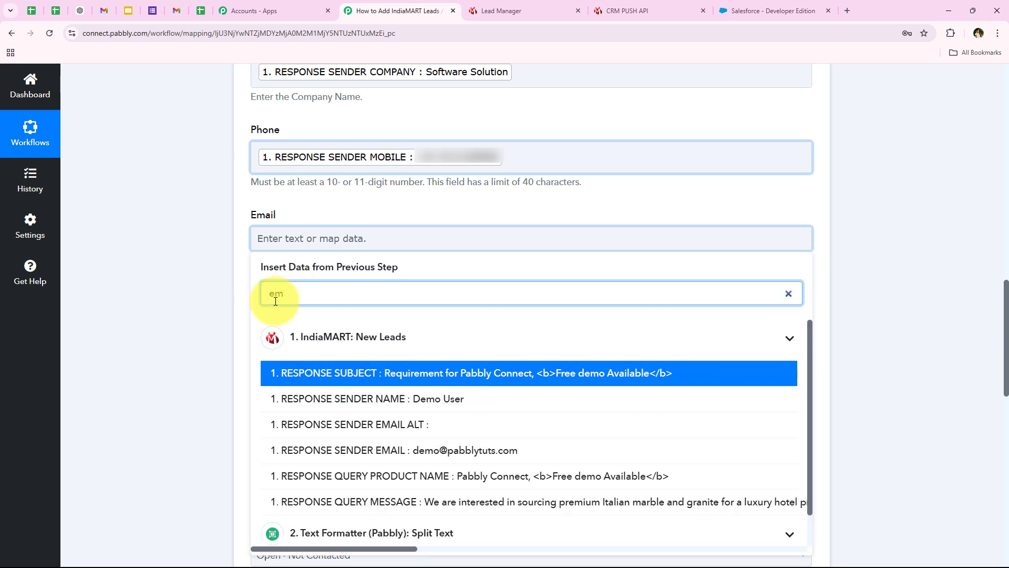
{"action": "left_click", "coordinate": [628, 450]}
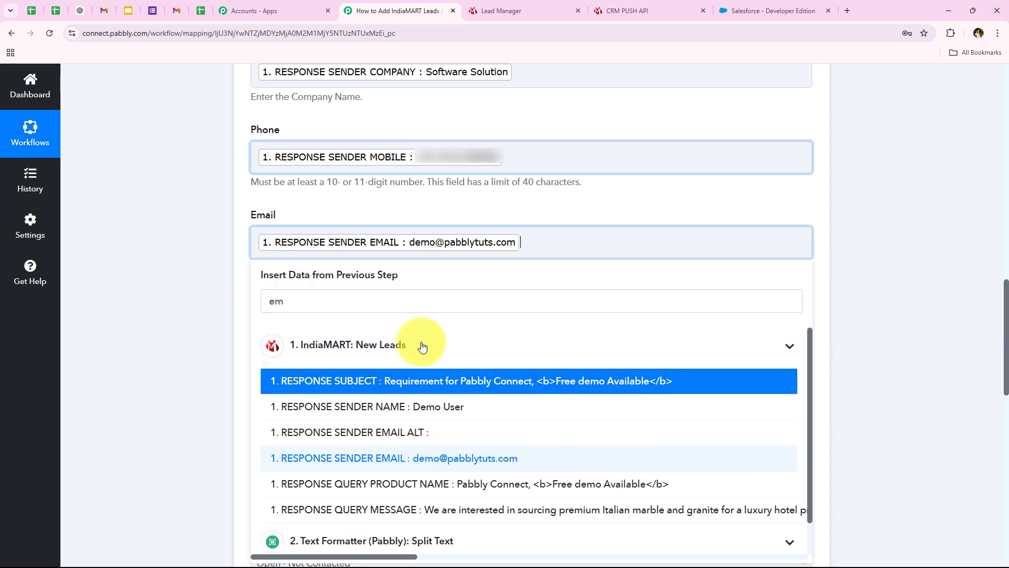
{"action": "left_click", "coordinate": [141, 184]}
- Set the Lead Source dropdown to Other
{"action": "scroll", "coordinate": [153, 499], "scroll_direction": "down", "scroll_amount": 10}
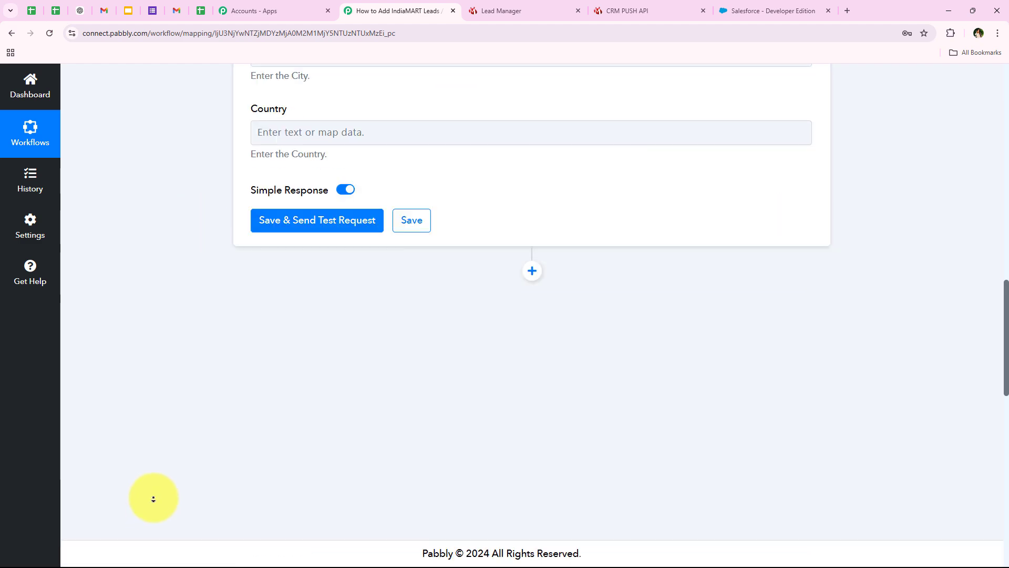
{"action": "scroll", "coordinate": [180, 405], "scroll_direction": "up", "scroll_amount": 9}
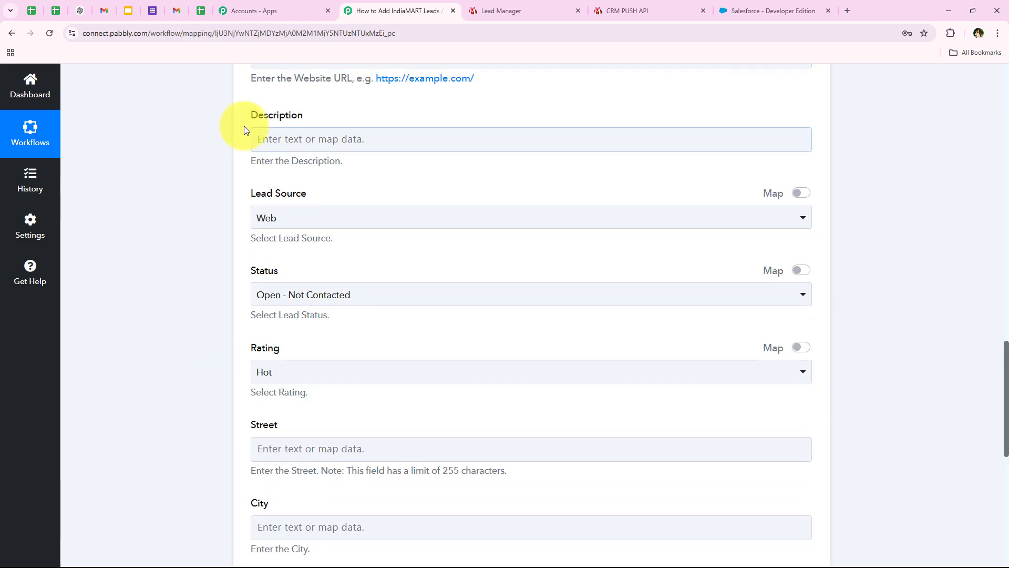
{"action": "left_click_drag", "start_coordinate": [249, 117], "coordinate": [311, 120]}
{"action": "scroll", "coordinate": [205, 193], "scroll_direction": "up", "scroll_amount": 1}
{"action": "left_click_drag", "start_coordinate": [248, 87], "coordinate": [291, 91]}
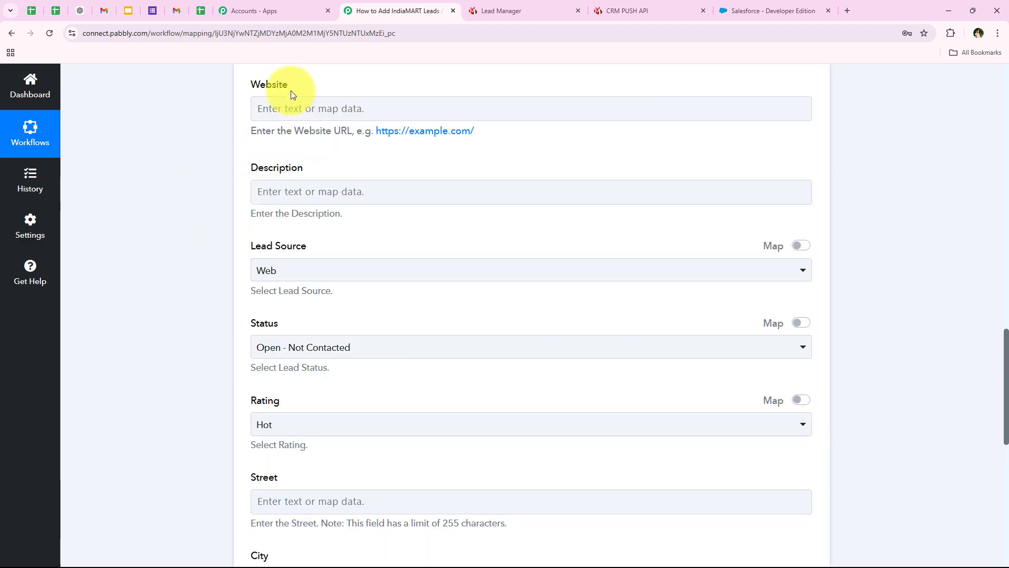
{"action": "scroll", "coordinate": [209, 192], "scroll_direction": "up", "scroll_amount": 2}
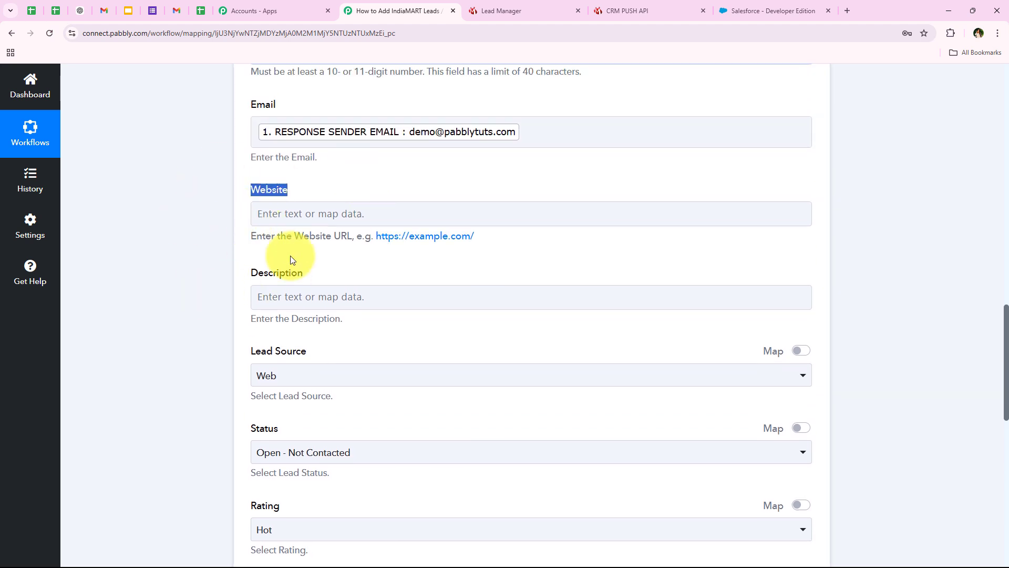
{"action": "left_click", "coordinate": [244, 247]}
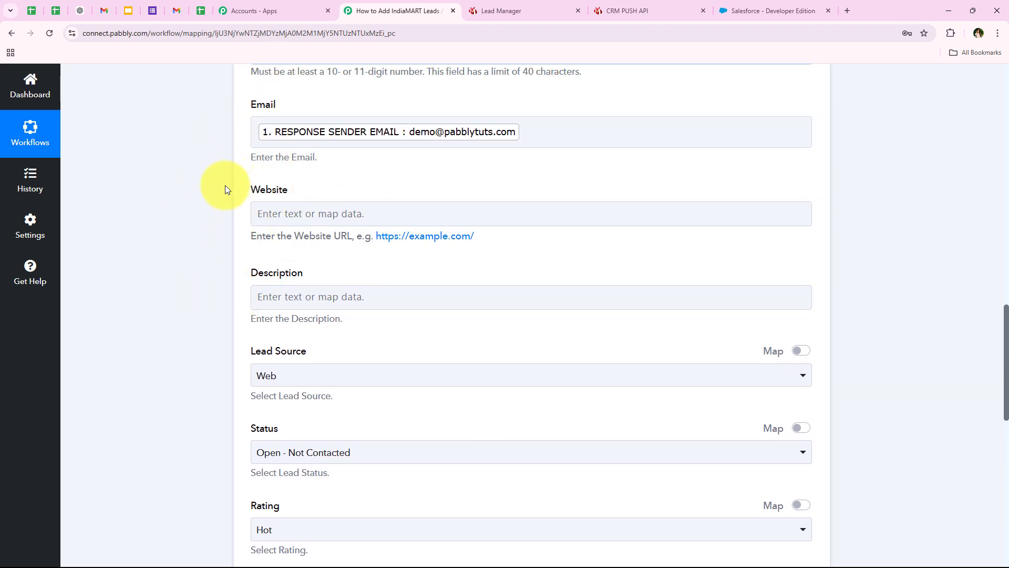
{"action": "scroll", "coordinate": [225, 188], "scroll_direction": "down", "scroll_amount": 3}
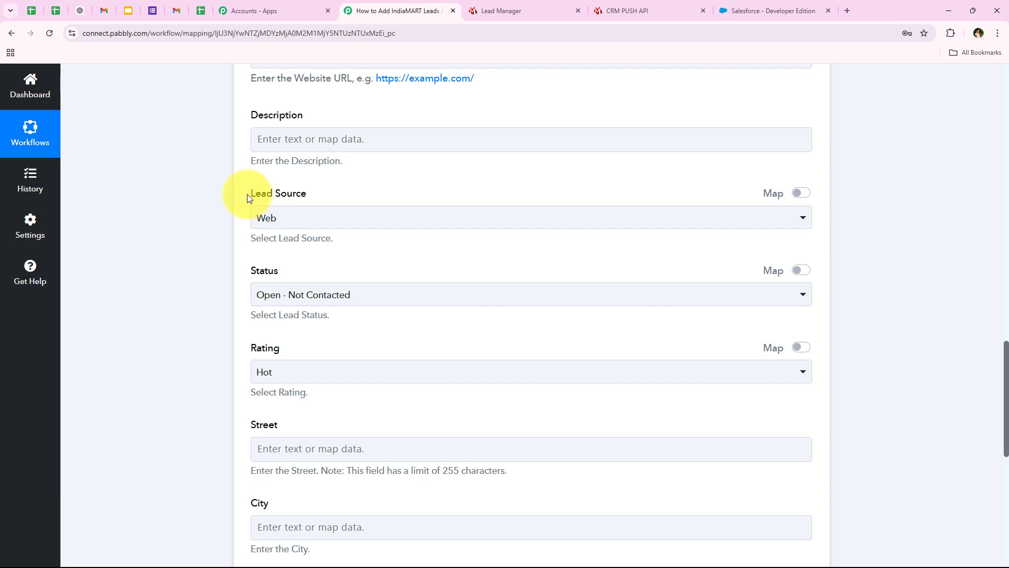
{"action": "left_click_drag", "start_coordinate": [247, 198], "coordinate": [315, 225]}
{"action": "left_click", "coordinate": [310, 223]}
{"action": "left_click", "coordinate": [279, 372]}
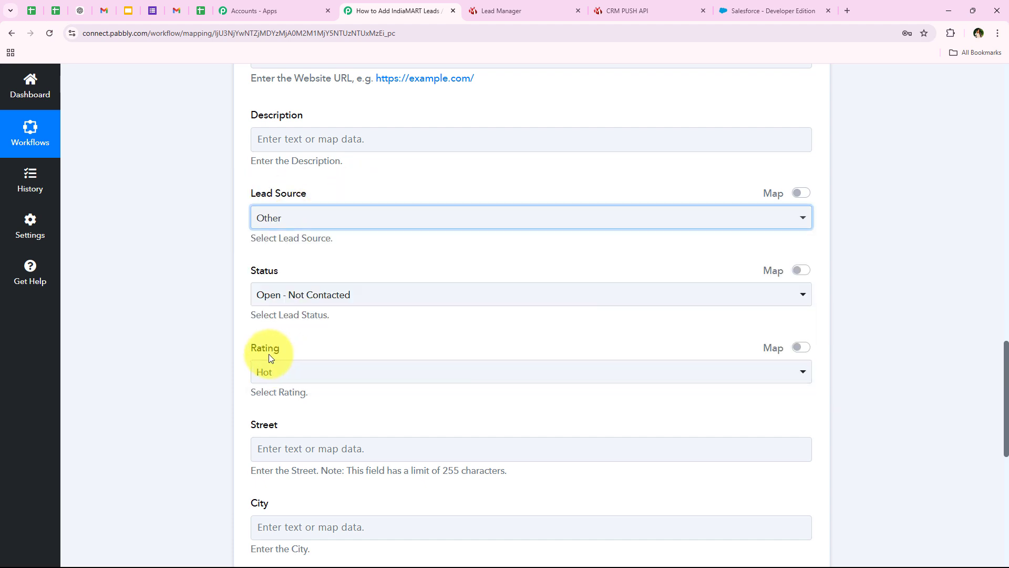
- Keep Lead Status as Open - Not Contacted and set Rating to Warm
{"action": "left_click_drag", "start_coordinate": [251, 272], "coordinate": [345, 295]}
{"action": "left_click", "coordinate": [345, 295]}
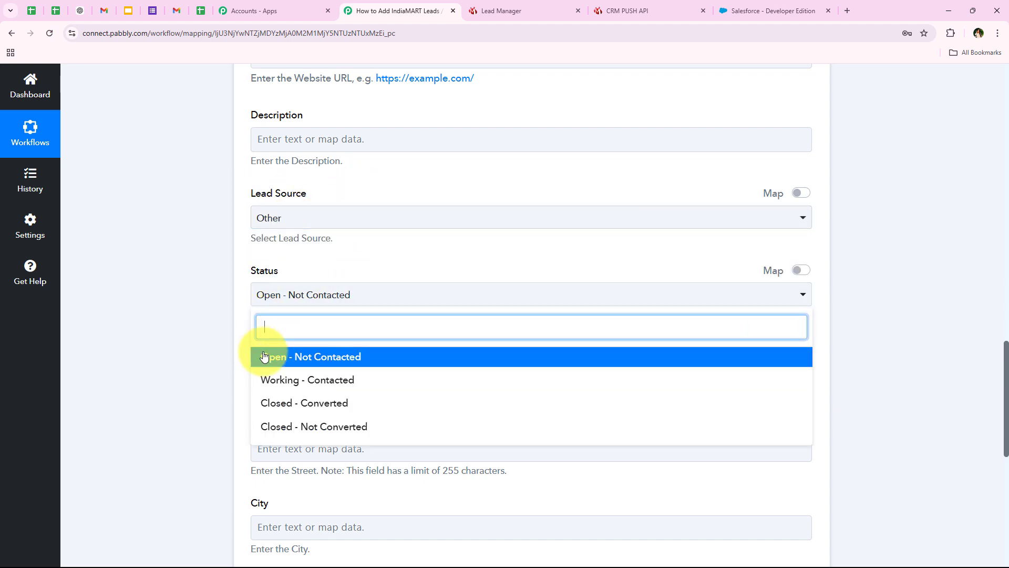
{"action": "left_click", "coordinate": [378, 357]}
{"action": "scroll", "coordinate": [137, 328], "scroll_direction": "down", "scroll_amount": 2}
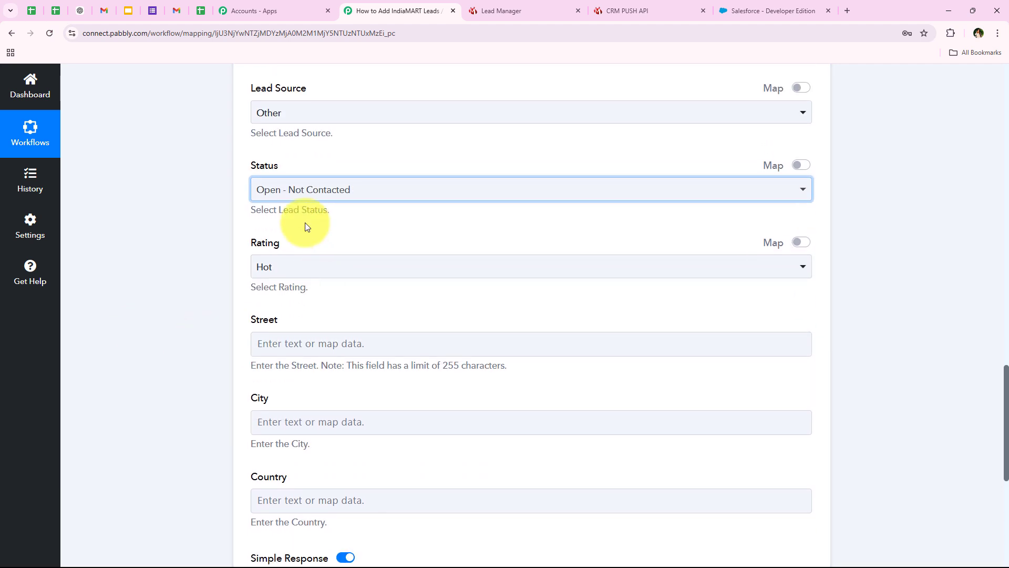
{"action": "left_click", "coordinate": [302, 267]}
{"action": "left_click", "coordinate": [275, 349]}
- Map City to RESPONSE SENDER CITY and Country to the sender's COUNTRY ISO code
{"action": "scroll", "coordinate": [190, 348], "scroll_direction": "down", "scroll_amount": 2}
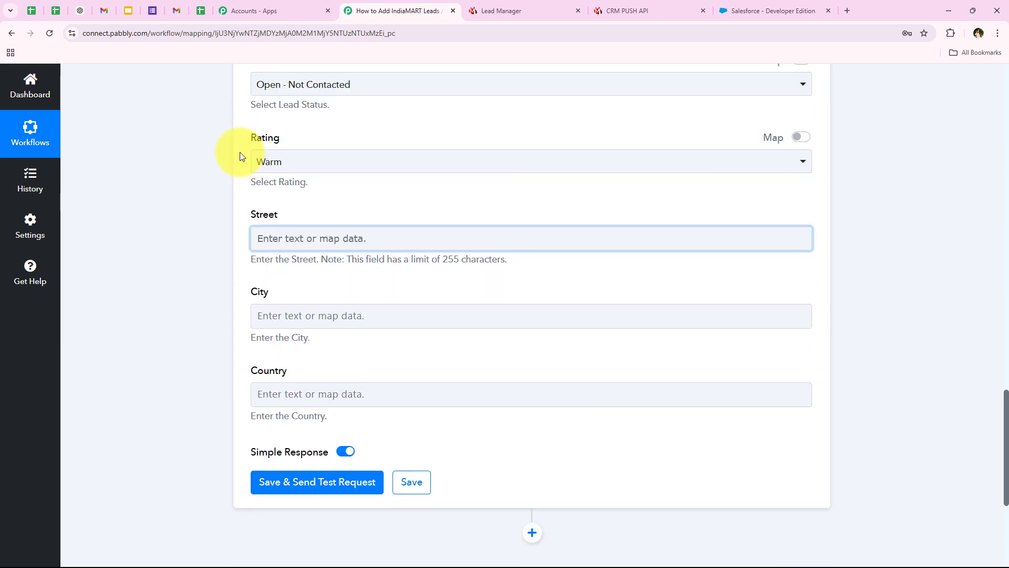
{"action": "left_click_drag", "start_coordinate": [253, 213], "coordinate": [302, 220]}
{"action": "left_click_drag", "start_coordinate": [252, 291], "coordinate": [336, 301]}
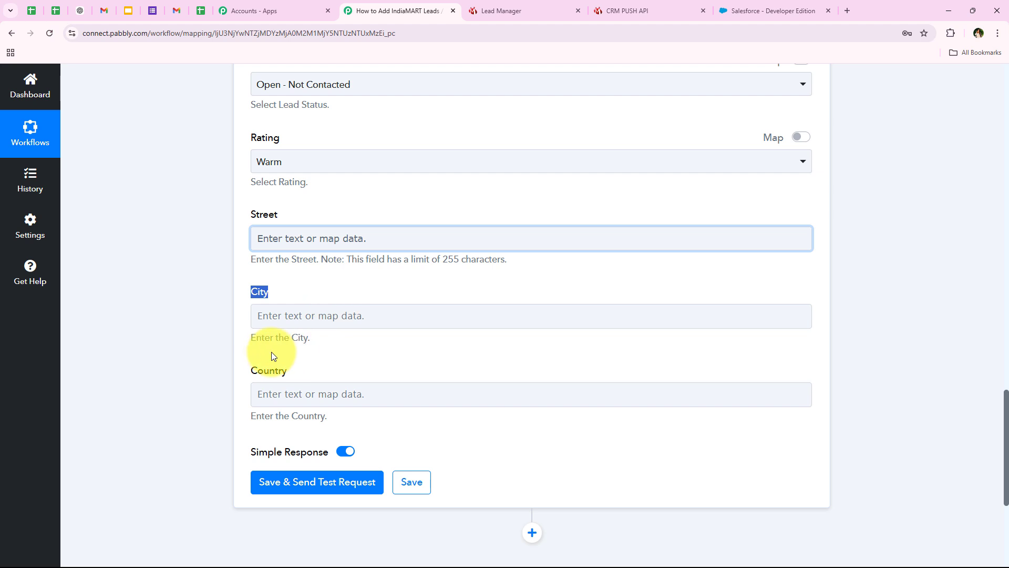
{"action": "left_click", "coordinate": [305, 316]}
{"action": "left_click", "coordinate": [305, 363]}
{"action": "type", "text": "c"}
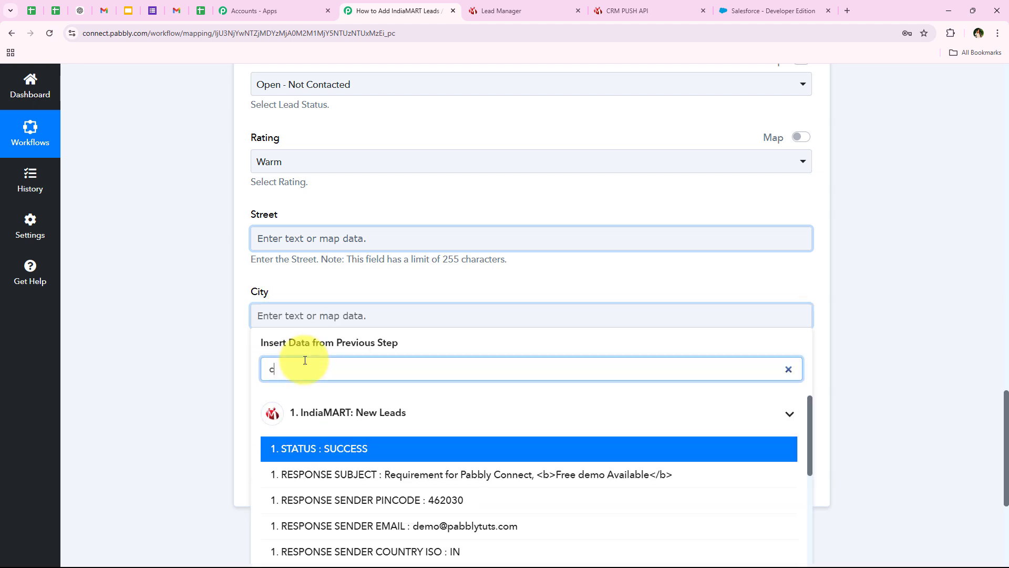
{"action": "type", "text": "i"}
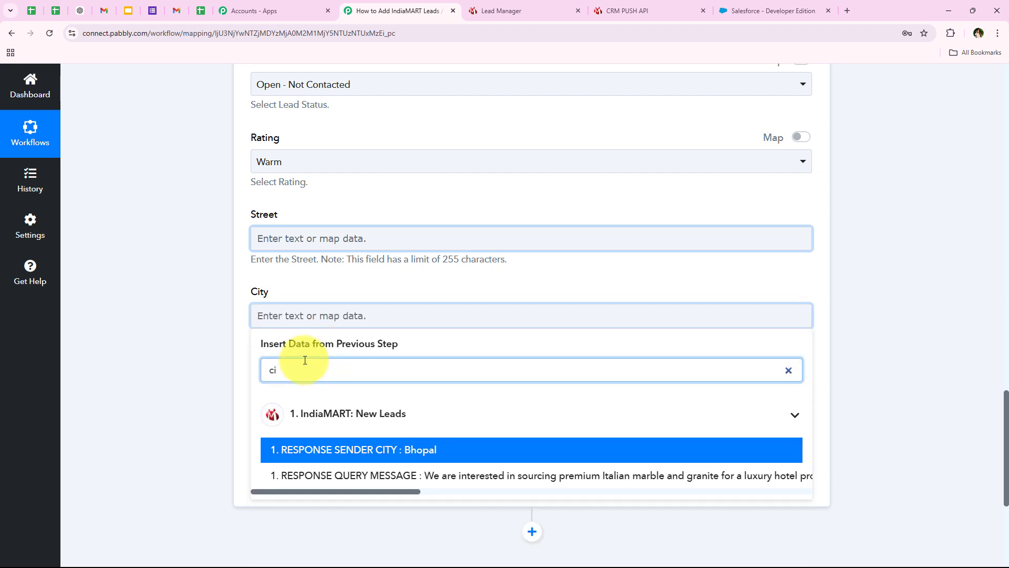
{"action": "left_click", "coordinate": [349, 448]}
{"action": "left_click", "coordinate": [198, 365]}
{"action": "scroll", "coordinate": [198, 364], "scroll_direction": "down", "scroll_amount": 3}
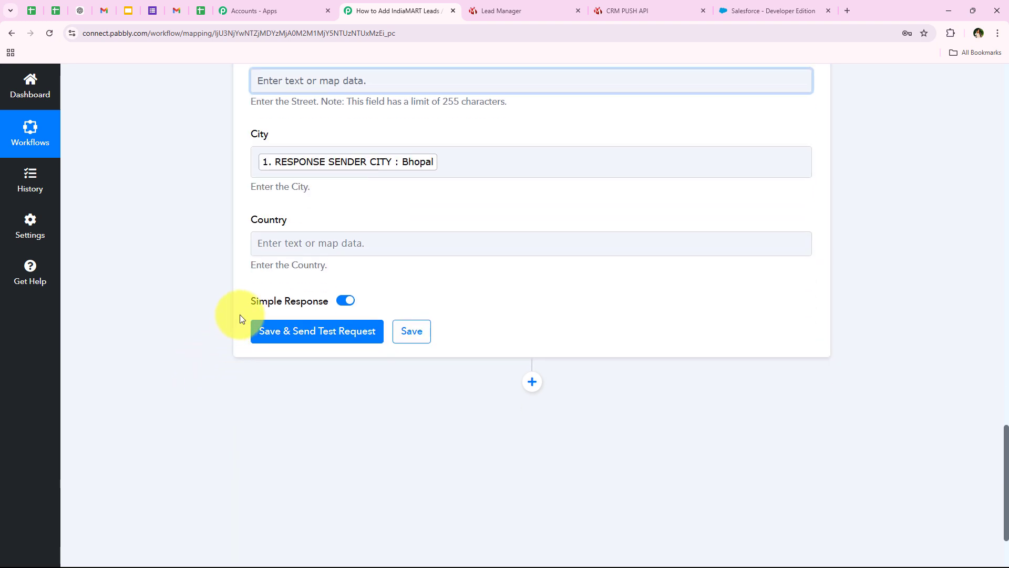
{"action": "left_click", "coordinate": [280, 245]}
{"action": "left_click", "coordinate": [300, 295]}
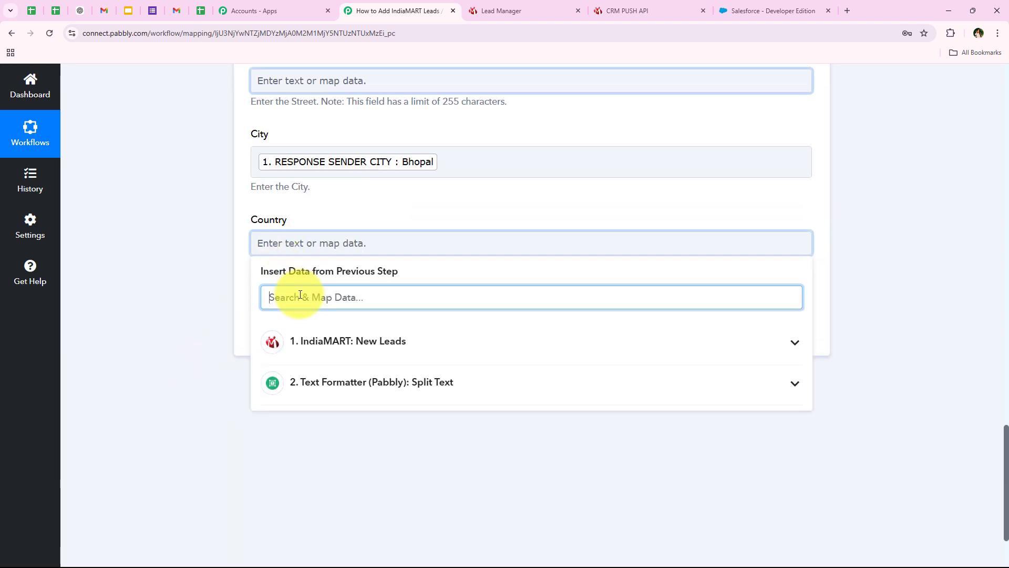
{"action": "type", "text": "co"}
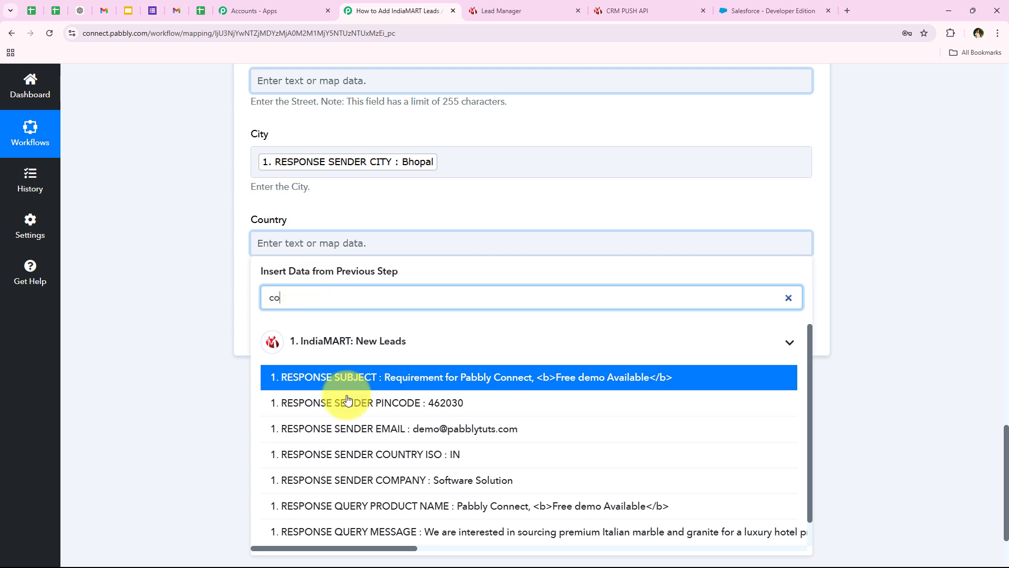
{"action": "left_click", "coordinate": [473, 457]}
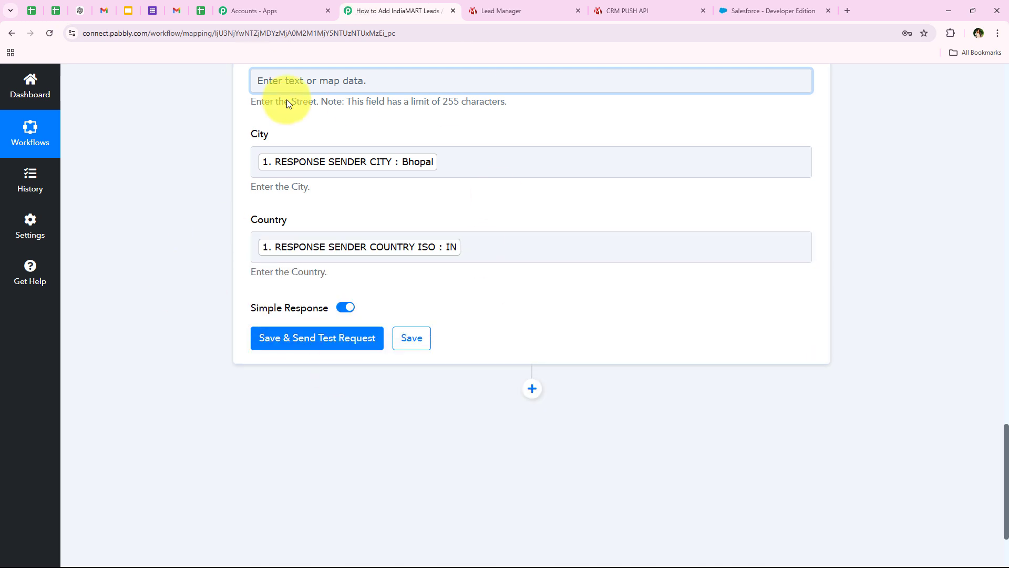
- Send the Create Lead test request and check the returned lead Id and Success 1
{"action": "left_click", "coordinate": [284, 339]}
{"action": "scroll", "coordinate": [346, 109], "scroll_direction": "down", "scroll_amount": 2}
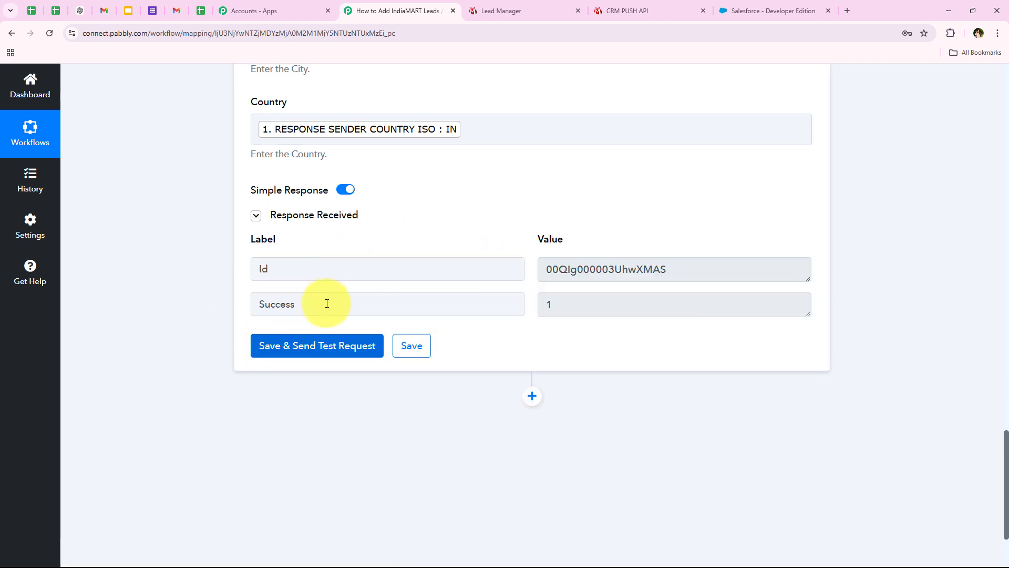
{"action": "left_click_drag", "start_coordinate": [326, 301], "coordinate": [225, 266]}
{"action": "left_click_drag", "start_coordinate": [774, 257], "coordinate": [259, 270]}
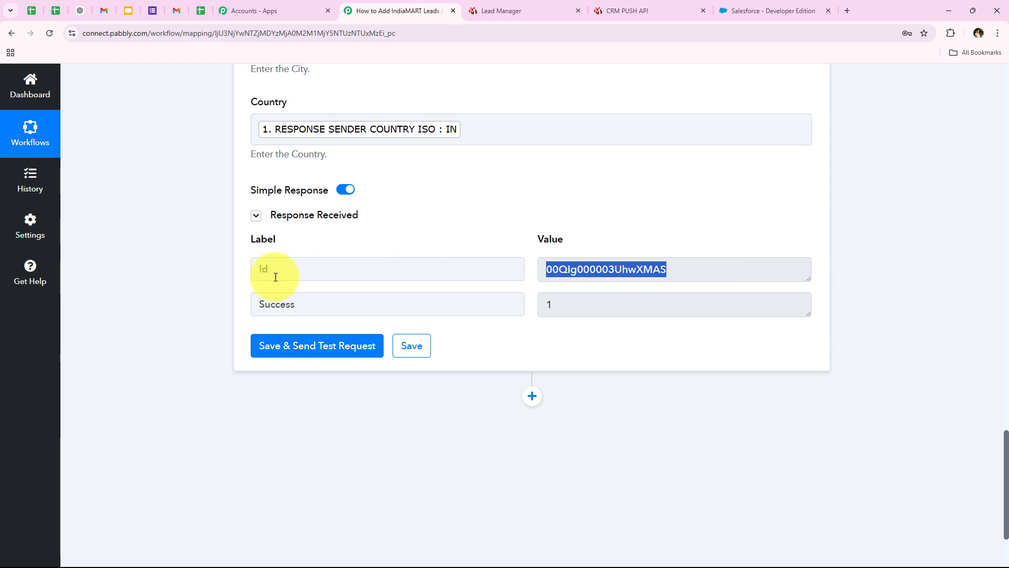
{"action": "left_click", "coordinate": [214, 290]}
- Collapse the Salesforce Create Lead step card
{"action": "scroll", "coordinate": [151, 247], "scroll_direction": "up", "scroll_amount": 20}
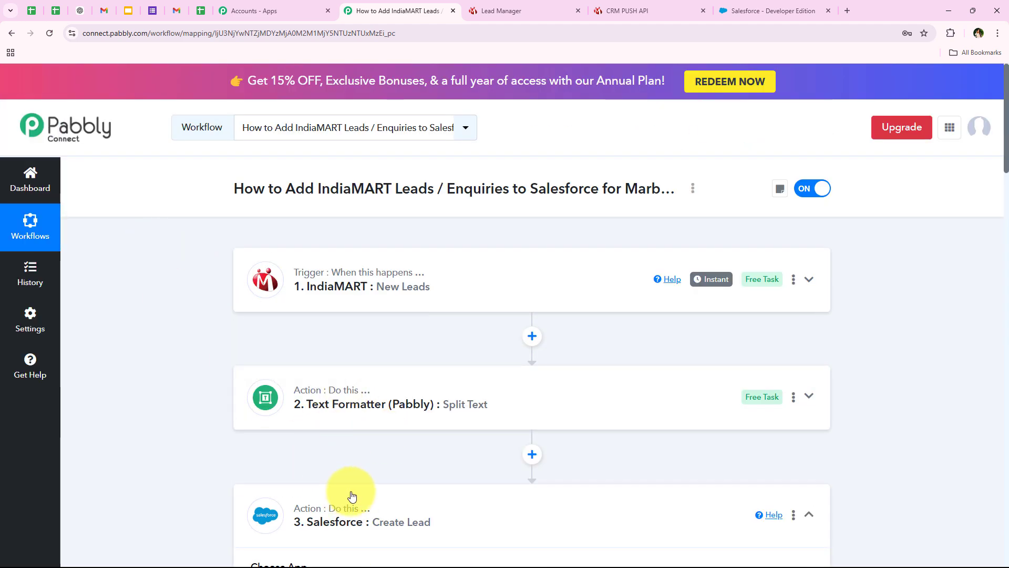
{"action": "left_click", "coordinate": [309, 518]}
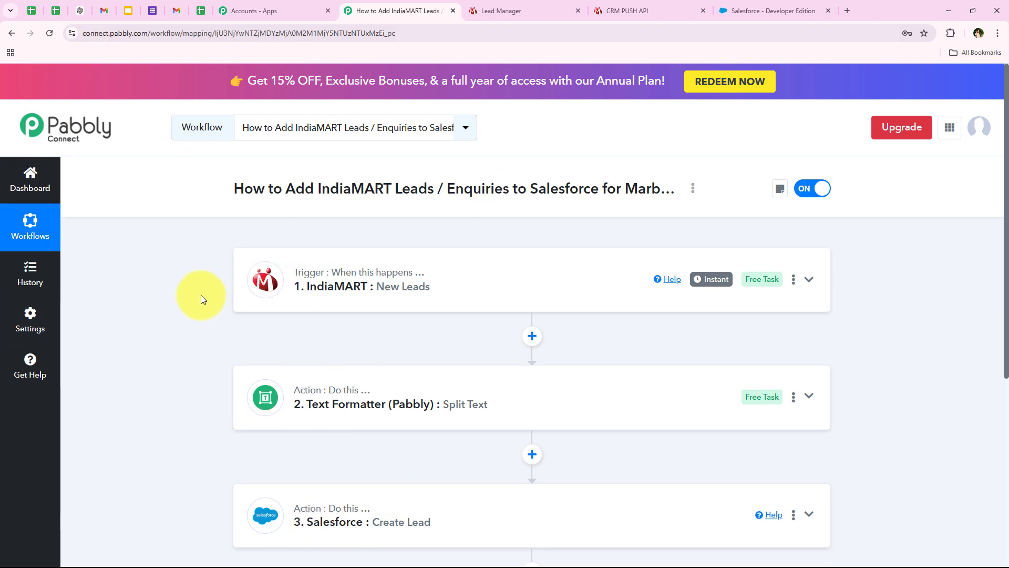
{"action": "scroll", "coordinate": [201, 305], "scroll_direction": "down", "scroll_amount": 3}
{"action": "scroll", "coordinate": [232, 310], "scroll_direction": "up", "scroll_amount": 1}
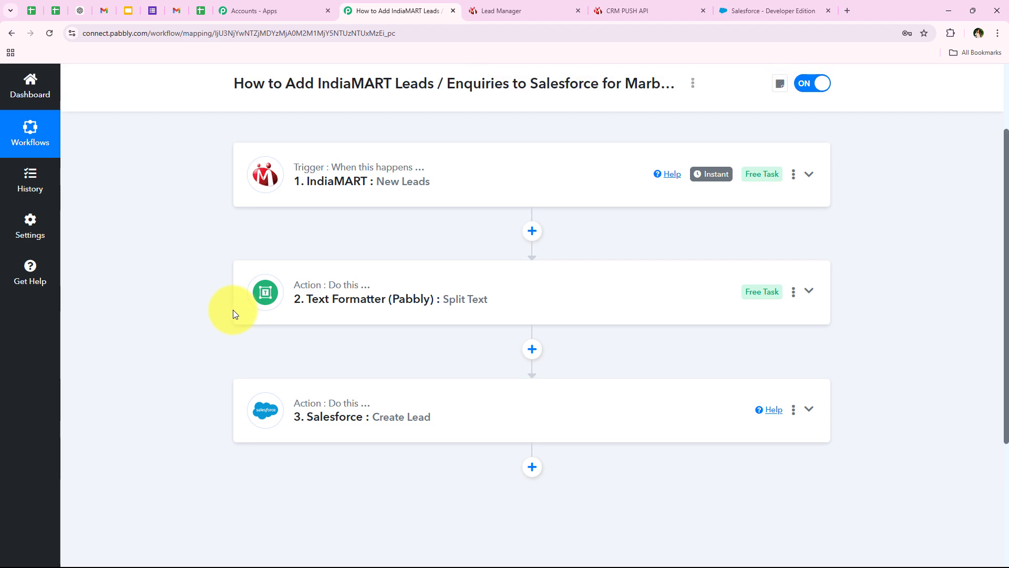
- In Salesforce, open the Leads list and the newly created lead from Recent Items
{"action": "left_click", "coordinate": [760, 5]}
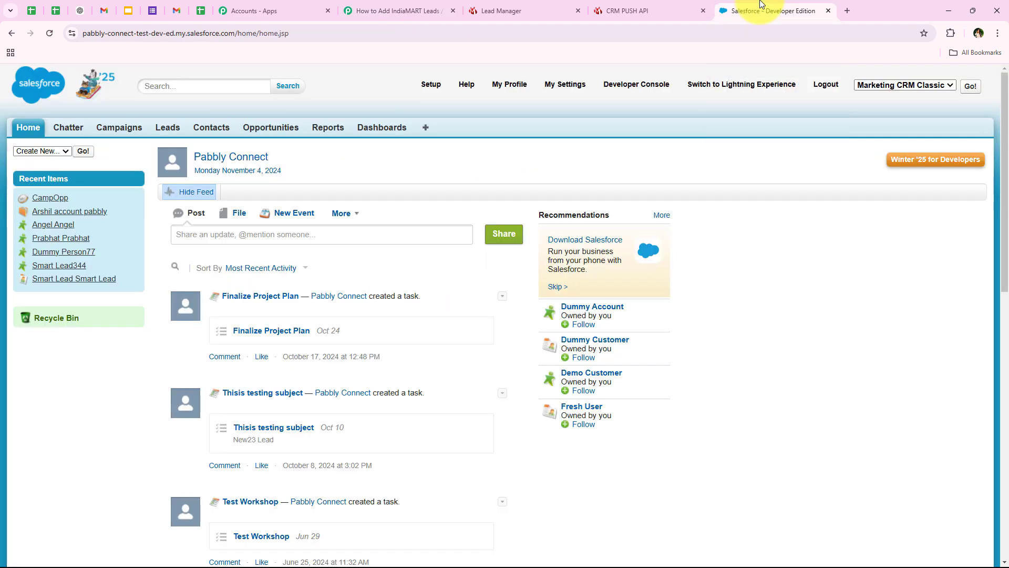
{"action": "left_click", "coordinate": [166, 128]}
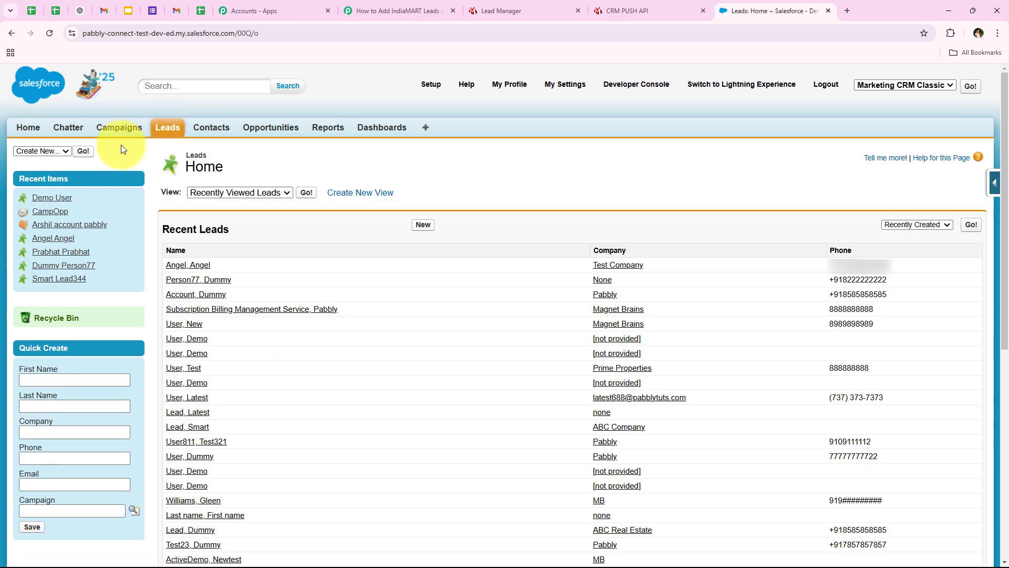
{"action": "left_click_drag", "start_coordinate": [17, 180], "coordinate": [116, 181]}
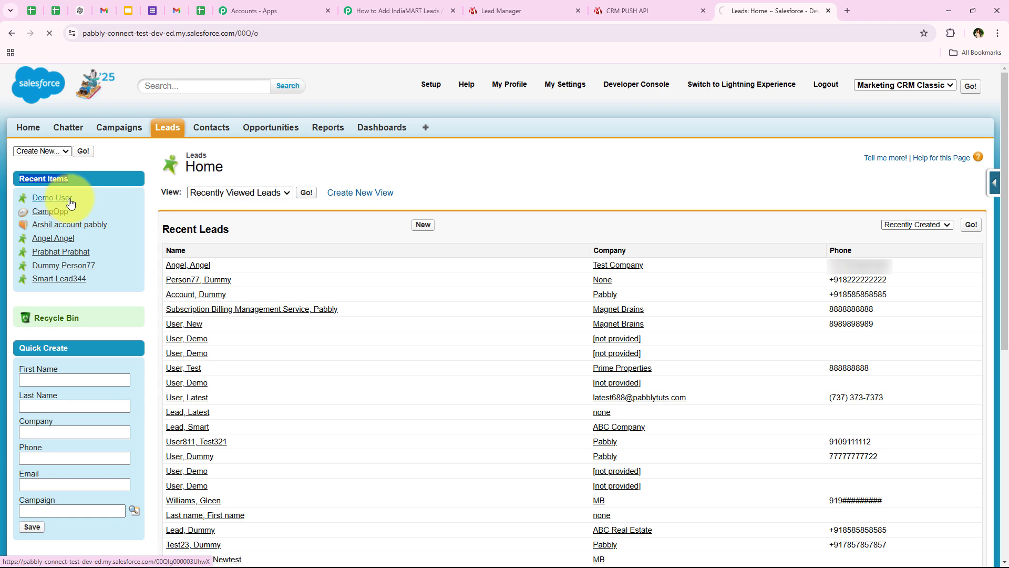
{"action": "left_click", "coordinate": [55, 201]}
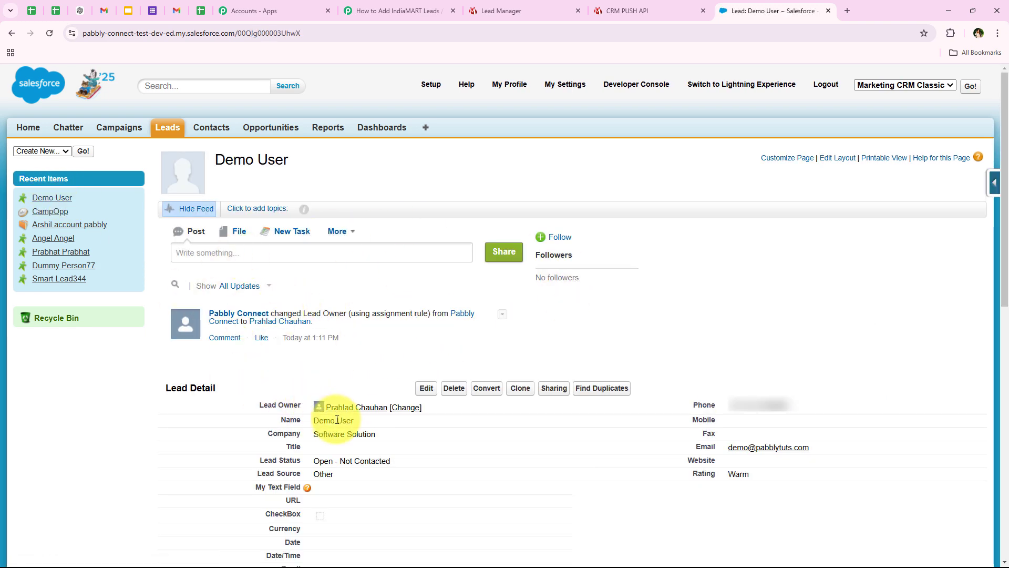
- Verify the lead's name and company Software Solution, then return to Pabbly Connect
{"action": "left_click_drag", "start_coordinate": [362, 420], "coordinate": [309, 419]}
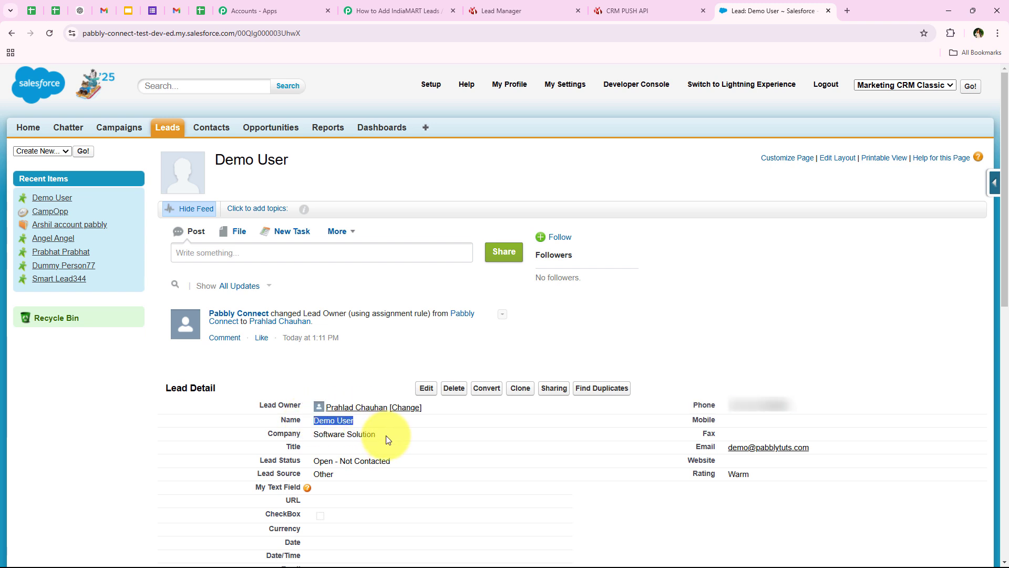
{"action": "left_click_drag", "start_coordinate": [389, 437], "coordinate": [314, 442]}
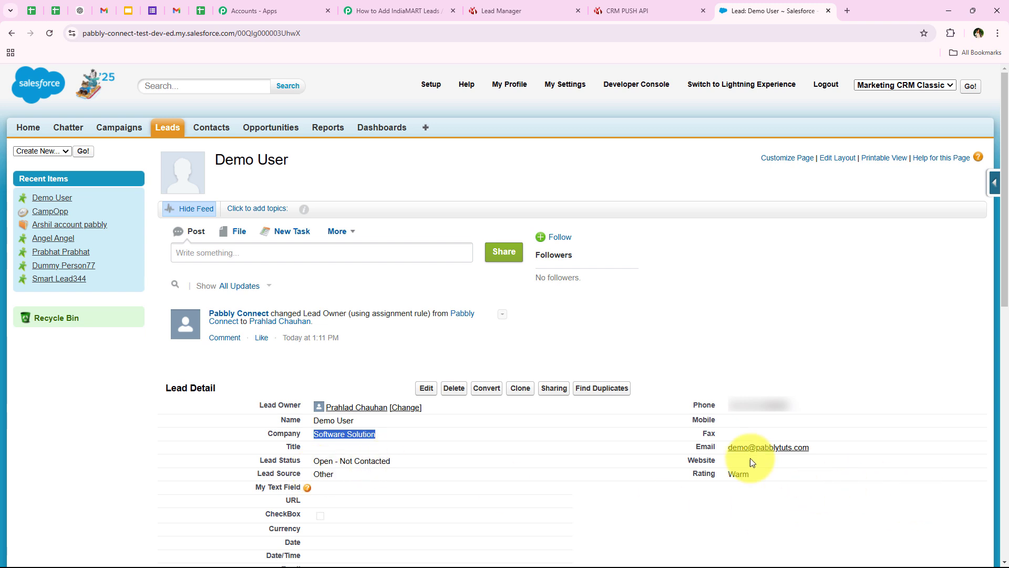
{"action": "left_click", "coordinate": [701, 380]}
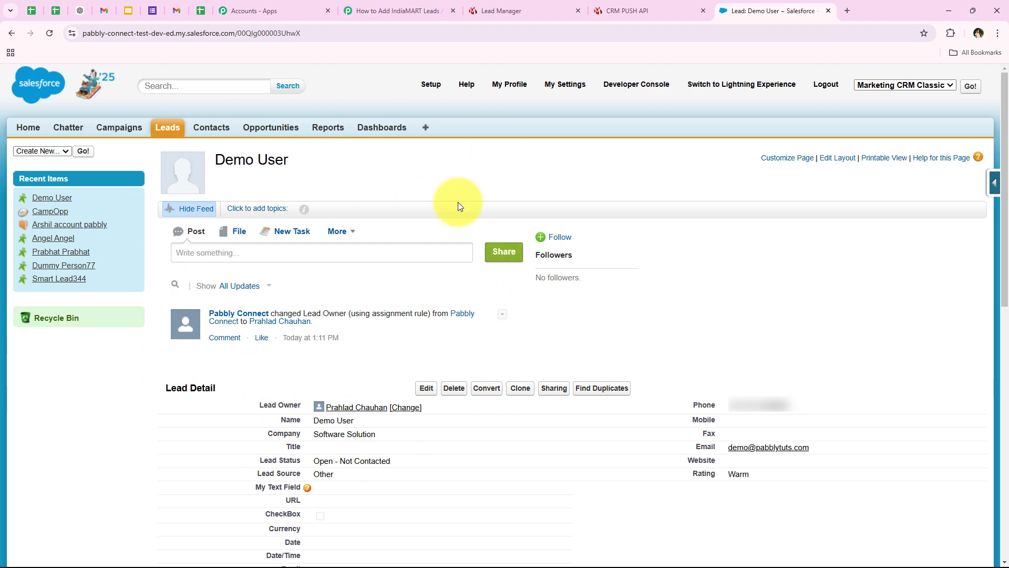
{"action": "left_click", "coordinate": [375, 11]}
{"action": "scroll", "coordinate": [184, 387], "scroll_direction": "up", "scroll_amount": 2}
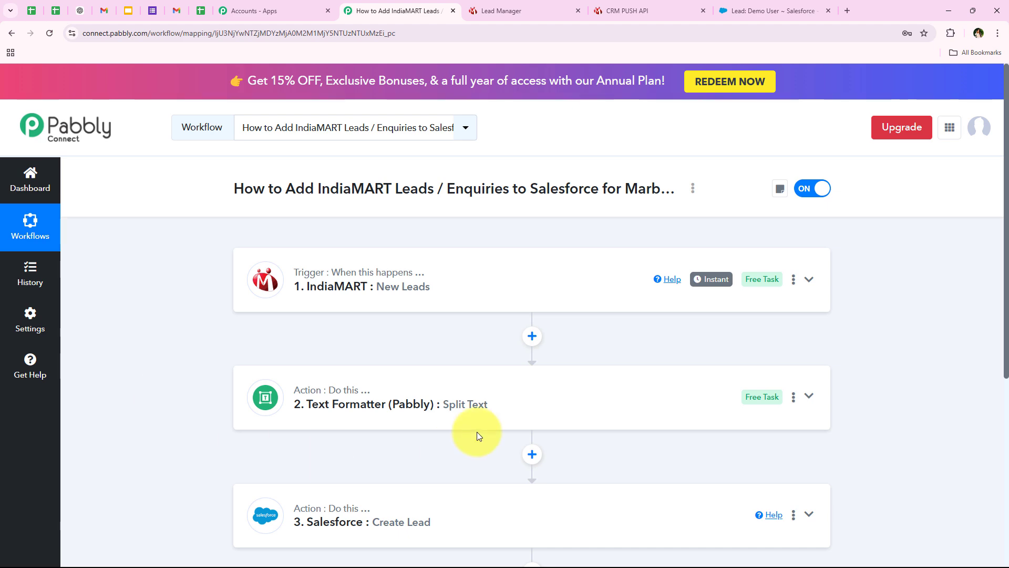
{"action": "left_click", "coordinate": [733, 11]}
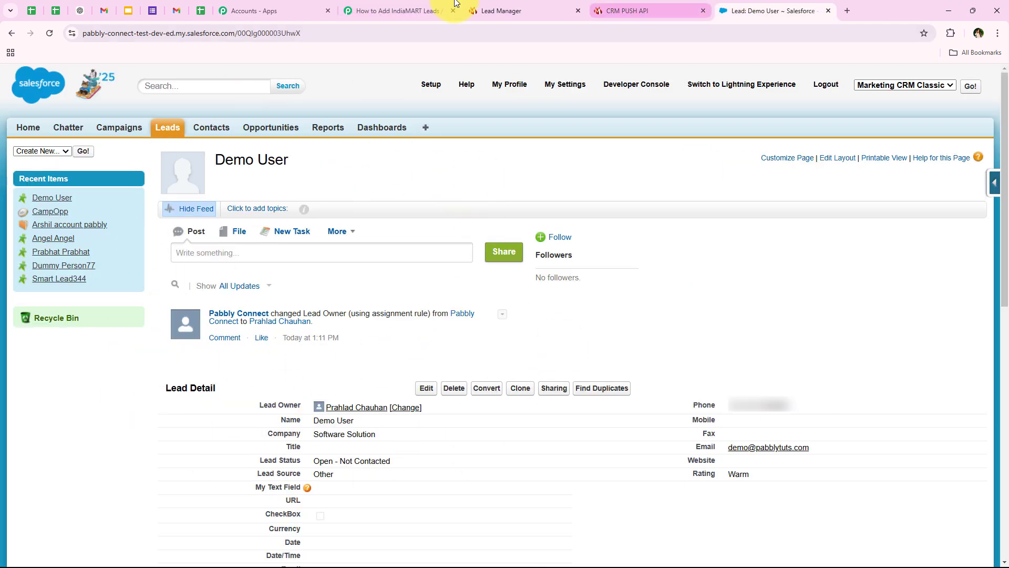
{"action": "left_click", "coordinate": [398, 10]}
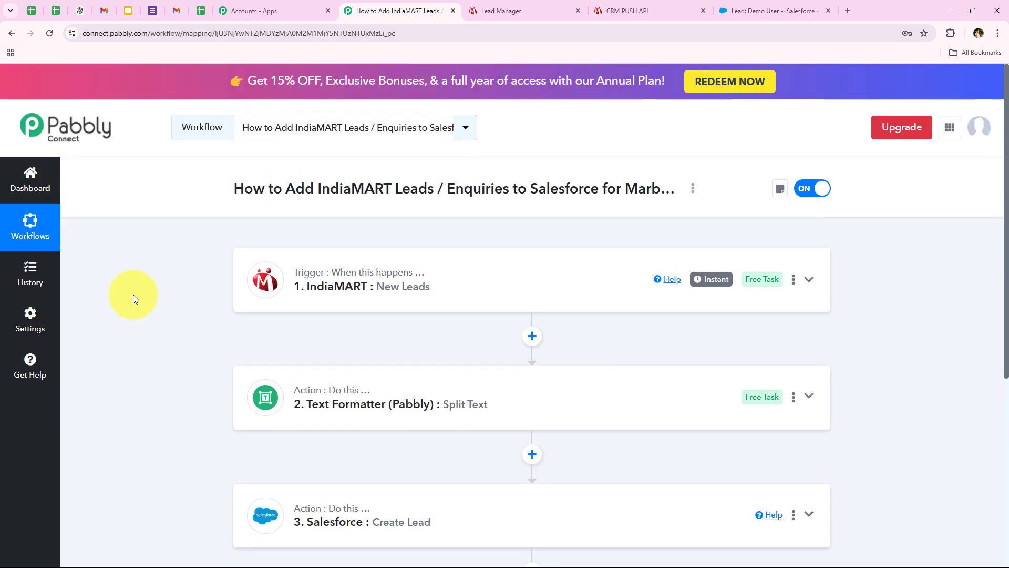